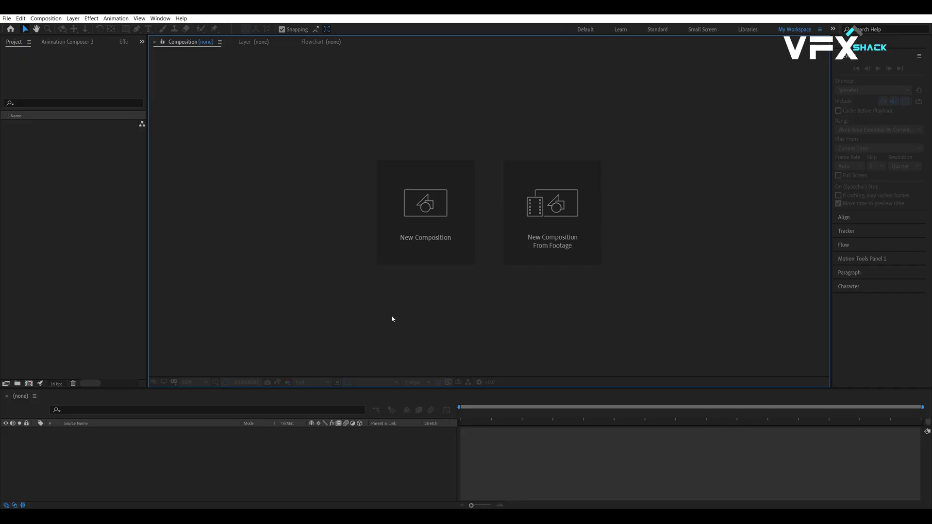
Create a new composition named Cube at 1080 × 1080 px, 30 fps, with a duration of 0:00:05:10.
{"action": "left_click", "coordinate": [419, 213]}
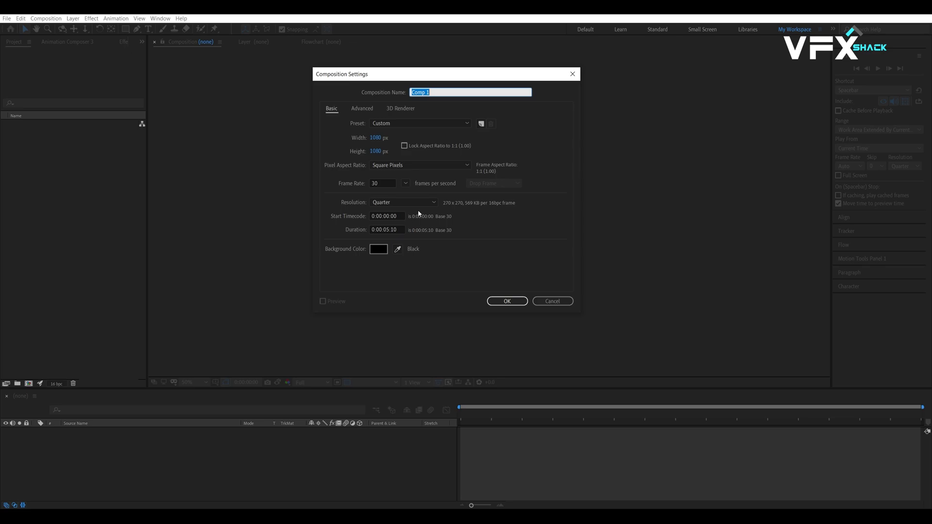
{"action": "type", "text": "Cube"}
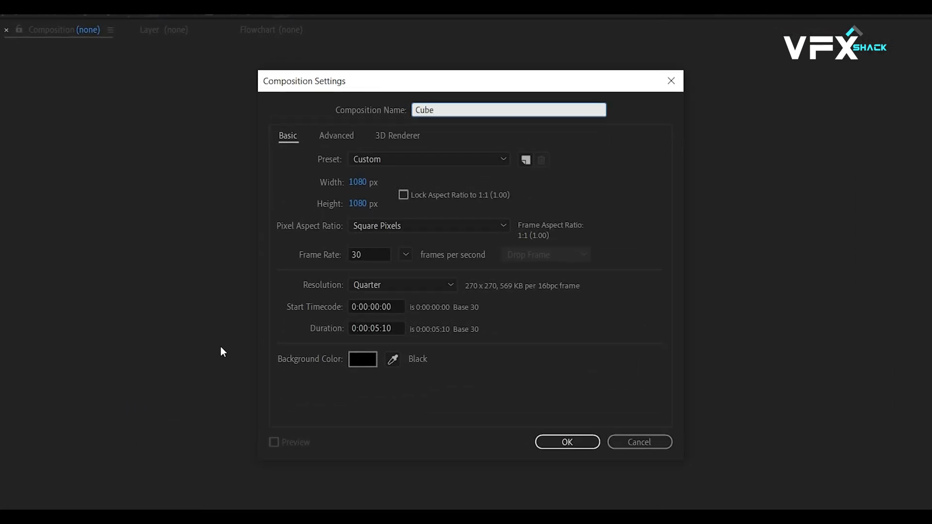
{"action": "left_click", "coordinate": [358, 183]}
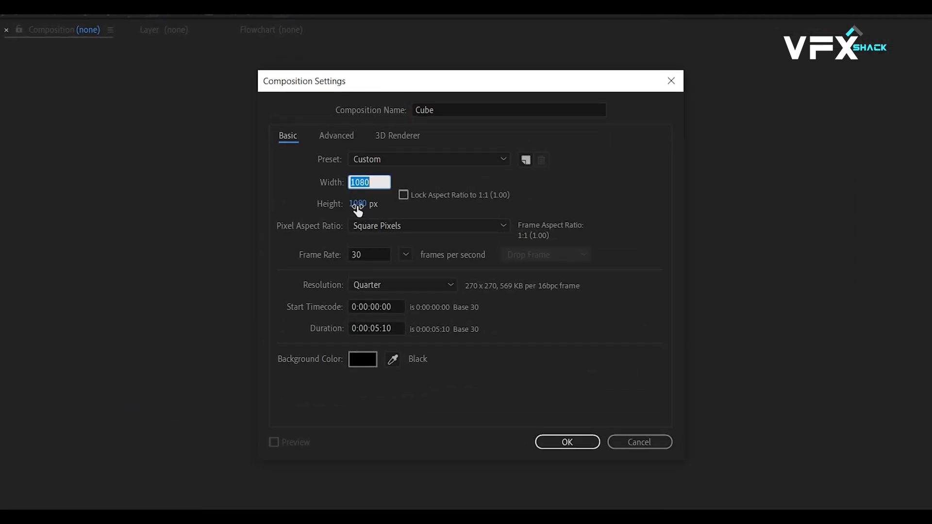
{"action": "left_click", "coordinate": [358, 205]}
{"action": "left_click", "coordinate": [433, 208]}
{"action": "left_click", "coordinate": [396, 328]}
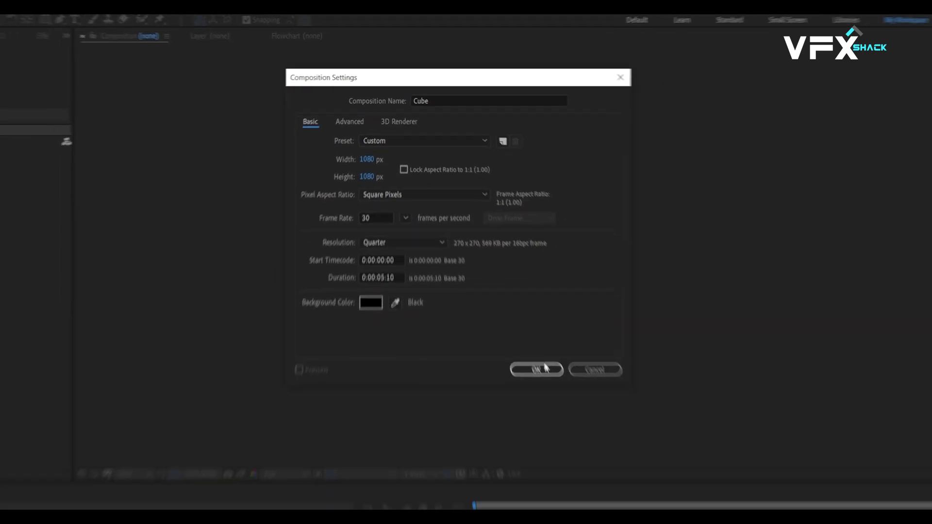
{"action": "left_click", "coordinate": [567, 442]}
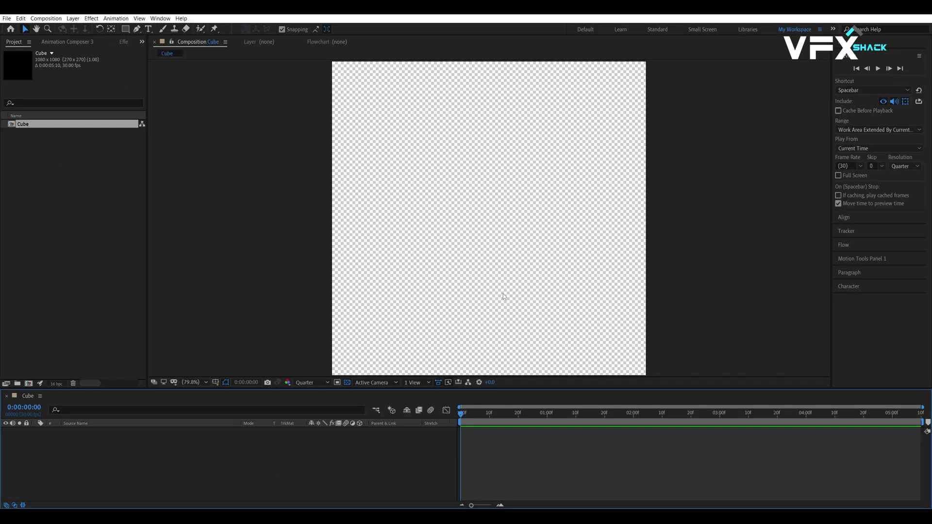
Add a rectangle shape layer that fills the whole composition and set its fill color to red FF0000.
{"action": "left_click", "coordinate": [127, 29]}
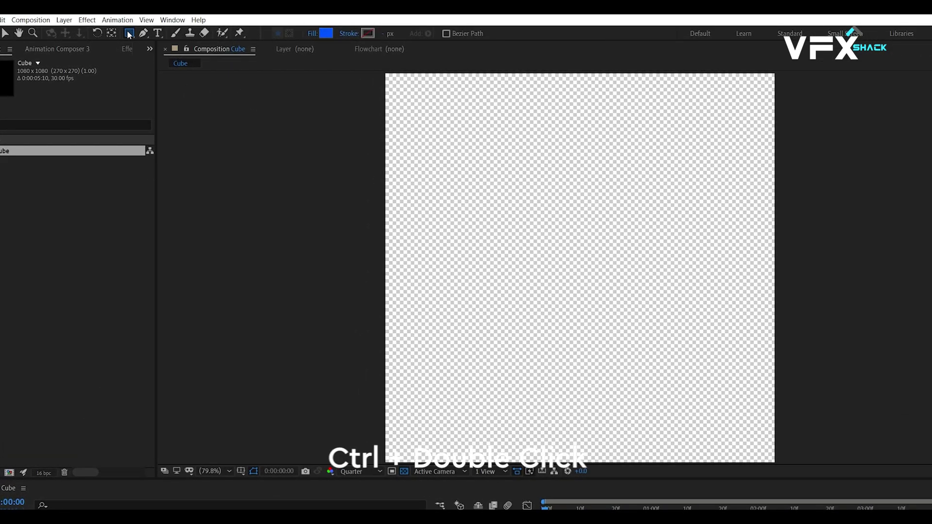
{"action": "double_click", "coordinate": [128, 33], "text": "ctrl"}
{"action": "scroll", "coordinate": [582, 179], "scroll_direction": "down", "scroll_amount": 2}
{"action": "scroll", "coordinate": [559, 191], "scroll_direction": "up", "scroll_amount": 1}
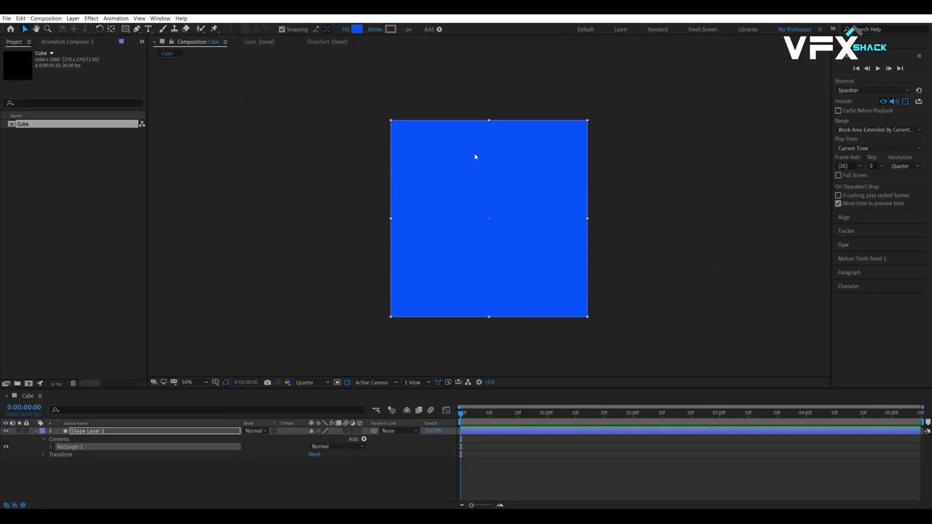
{"action": "left_click", "coordinate": [357, 29]}
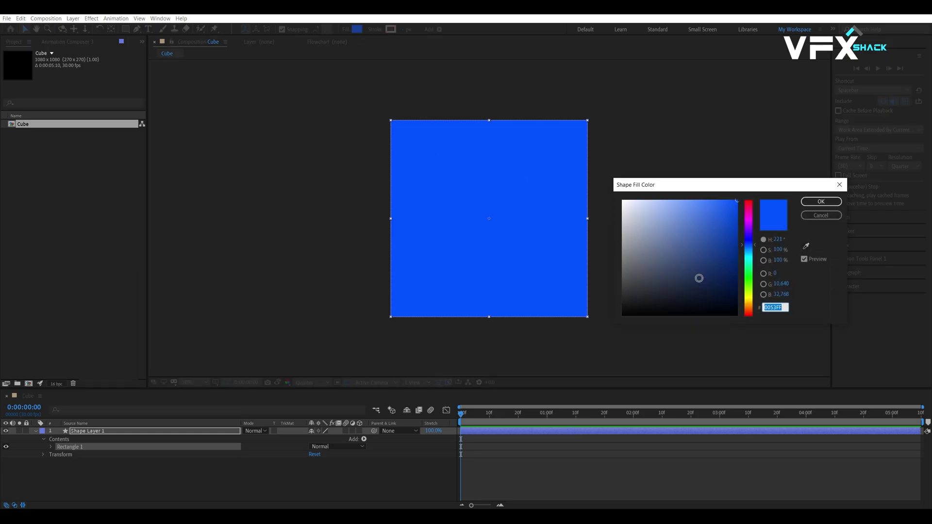
{"action": "left_click_drag", "start_coordinate": [748, 220], "coordinate": [740, 164]}
{"action": "left_click", "coordinate": [821, 201]}
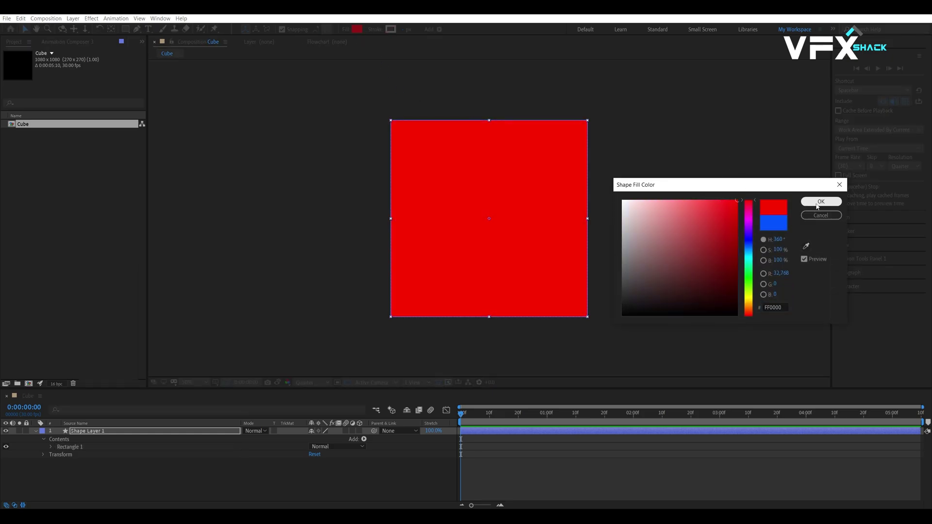
Rename the red shape layer as Front.
{"action": "left_click", "coordinate": [125, 441]}
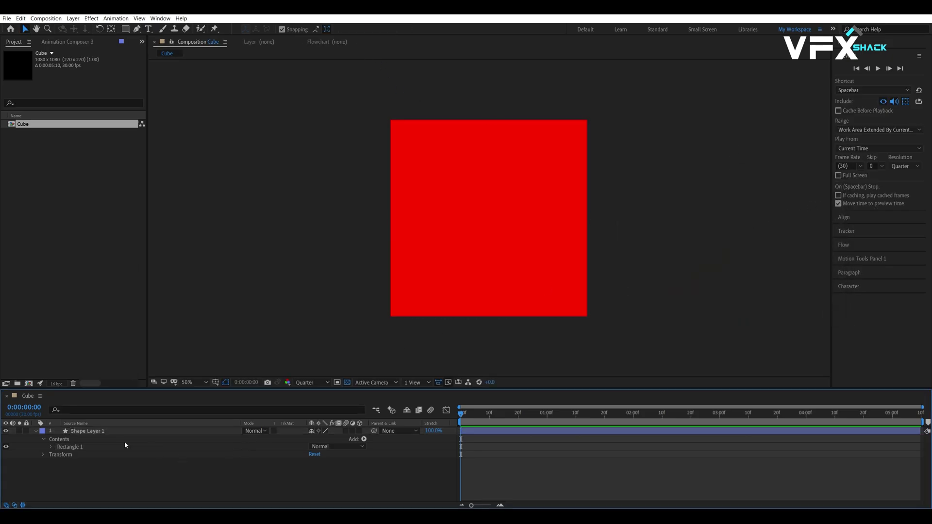
{"action": "left_click", "coordinate": [77, 431]}
{"action": "key", "text": "Return"}
{"action": "type", "text": "Front"}
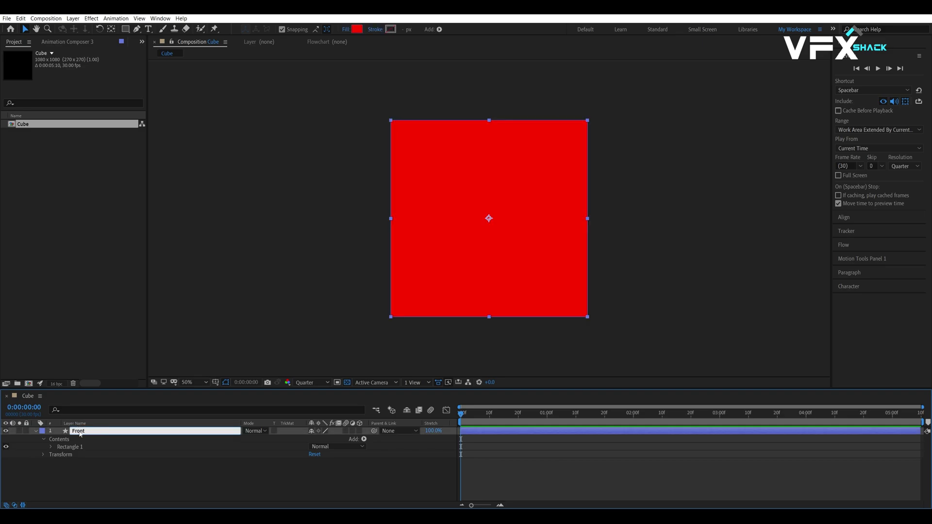
{"action": "key", "text": "Return"}
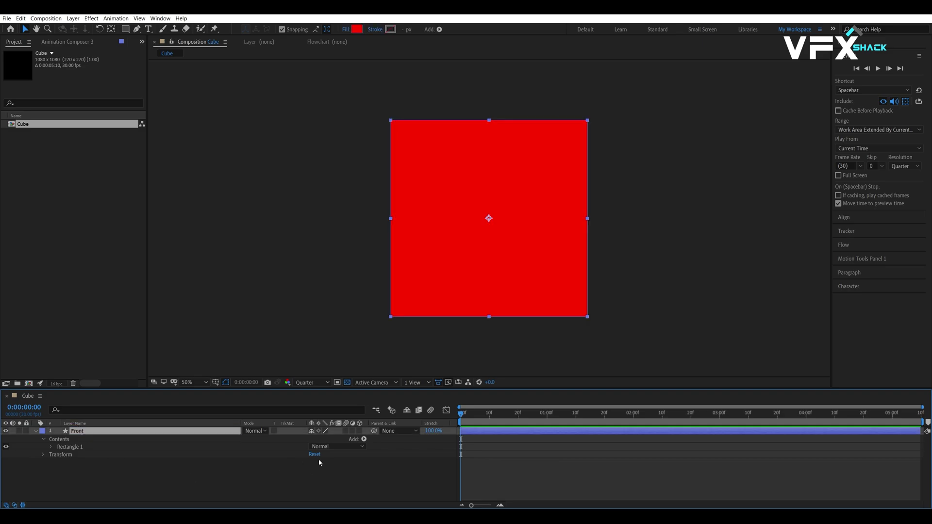
Make the Front layer 3D and show the composition in two views, with the top view beside the active camera.
{"action": "left_click", "coordinate": [359, 431]}
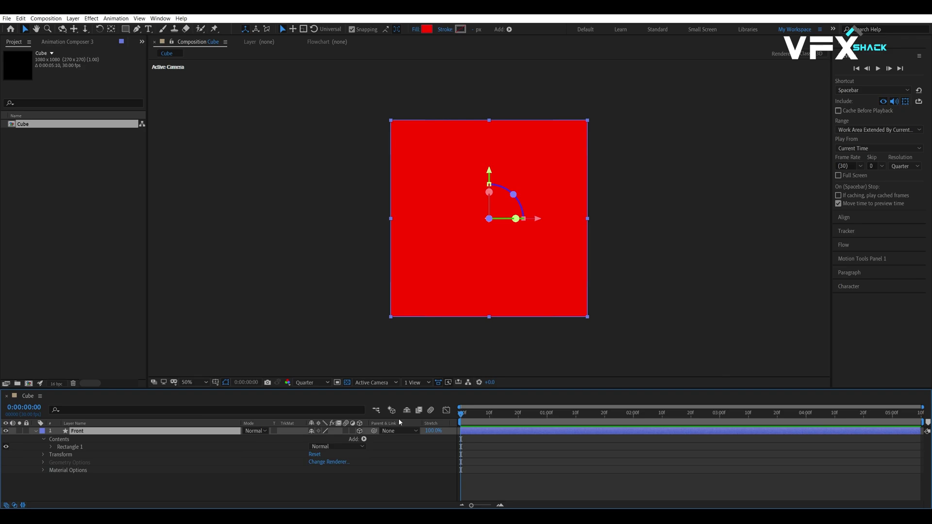
{"action": "left_click", "coordinate": [416, 382]}
{"action": "left_click", "coordinate": [425, 404]}
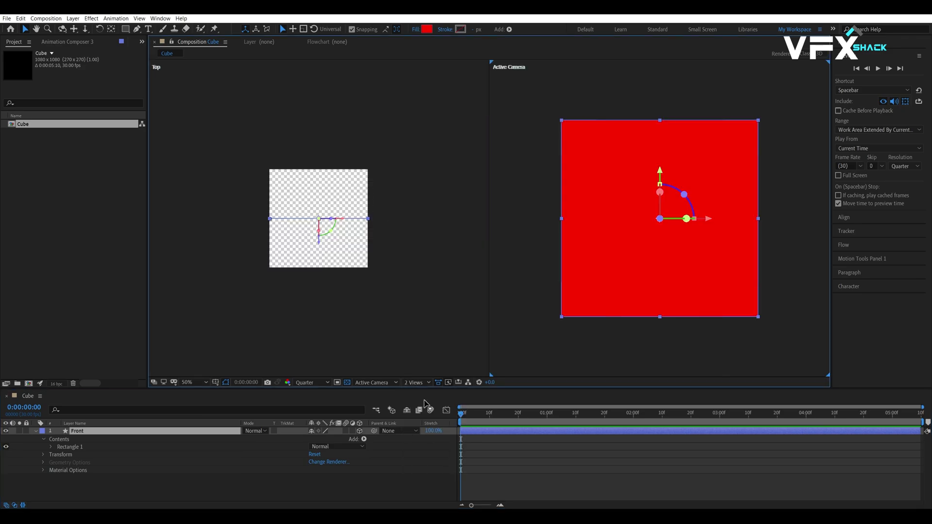
{"action": "scroll", "coordinate": [345, 227], "scroll_direction": "up", "scroll_amount": 3}
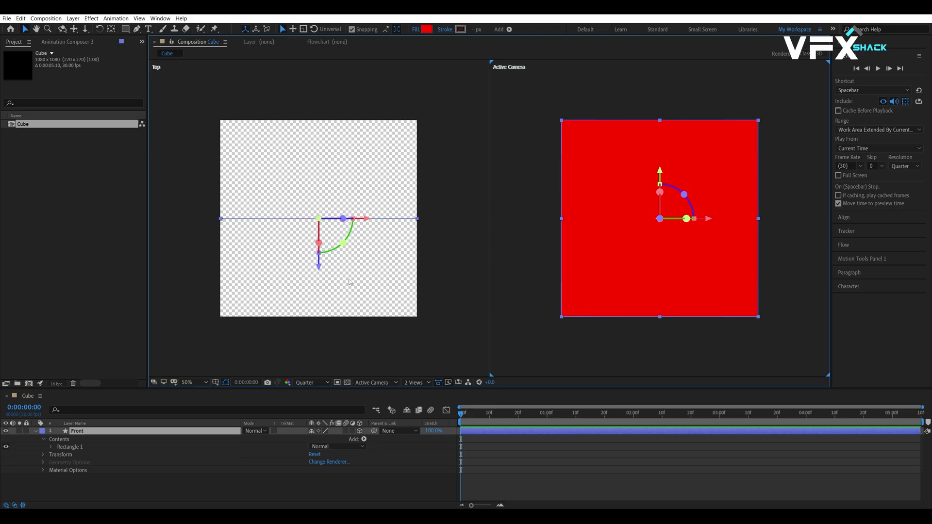
{"action": "left_click_drag", "start_coordinate": [310, 285], "coordinate": [306, 292]}
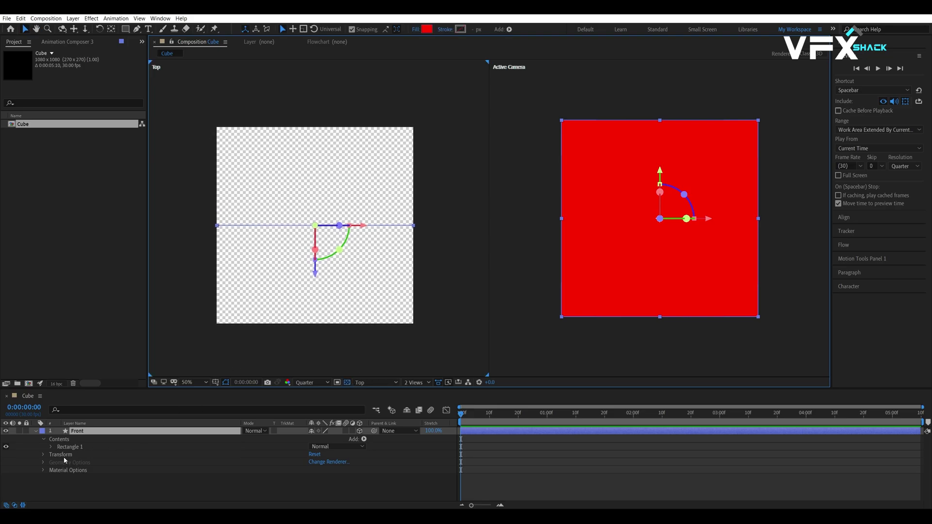
Duplicate the Front layer, rename the copy Left, and place it below Front in the layer stack.
{"action": "left_click", "coordinate": [35, 432]}
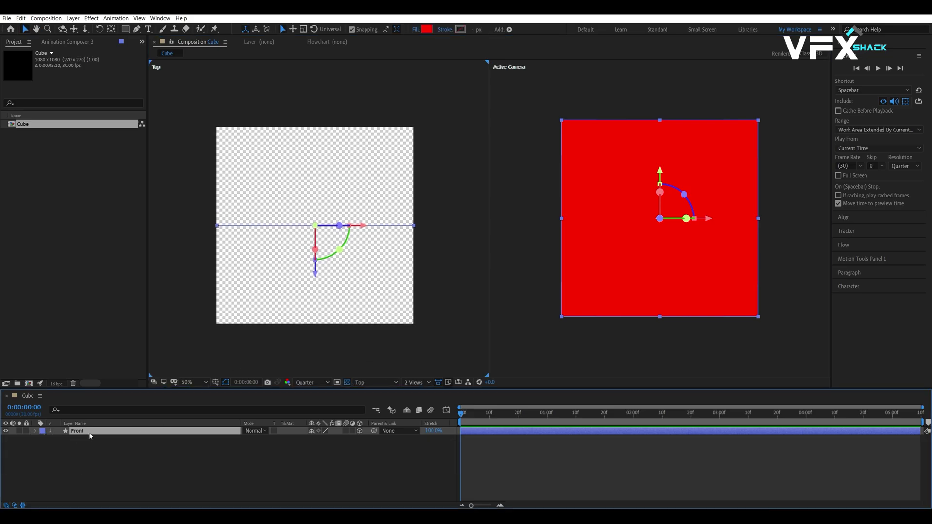
{"action": "key", "text": "ctrl+d"}
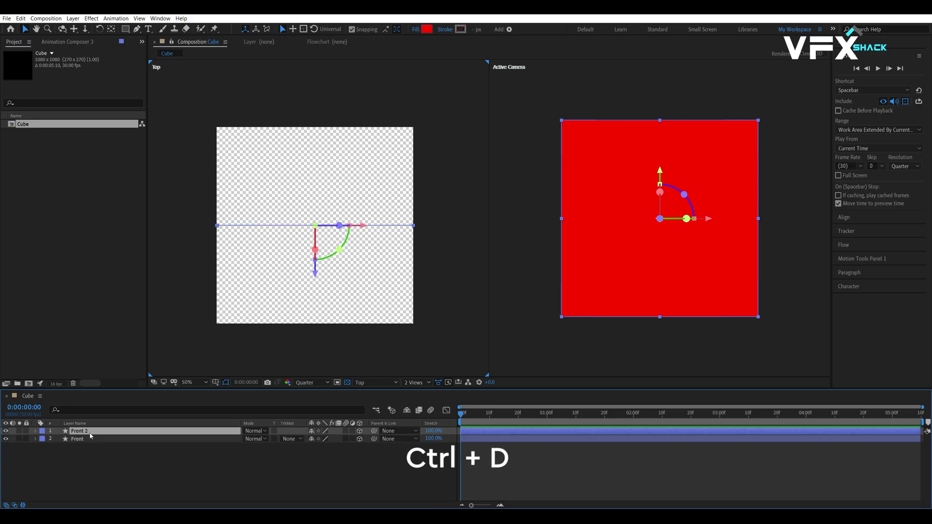
{"action": "key", "text": "Return"}
{"action": "type", "text": "L"}
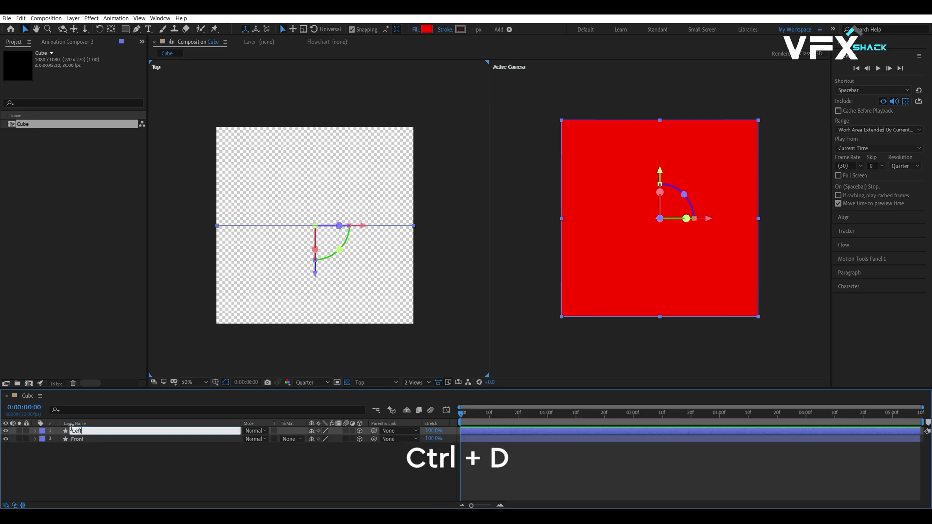
{"action": "type", "text": "eft"}
{"action": "key", "text": "Return"}
{"action": "left_click_drag", "start_coordinate": [72, 431], "coordinate": [91, 444]}
Set the Left layer's Y rotation to 90° and its X position to 0.
{"action": "key", "text": "r"}
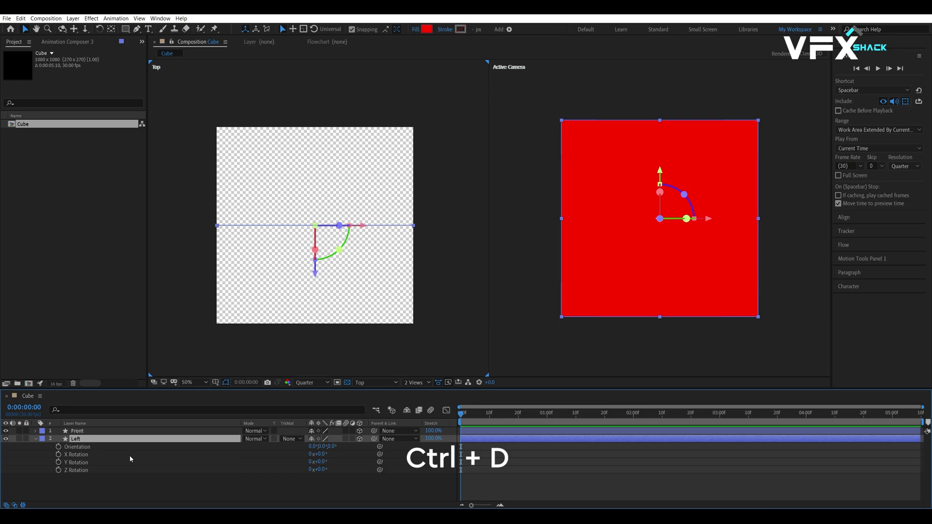
{"action": "left_click_drag", "start_coordinate": [321, 462], "coordinate": [362, 462]}
{"action": "left_click", "coordinate": [321, 461]}
{"action": "type", "text": "90"}
{"action": "key", "text": "Return"}
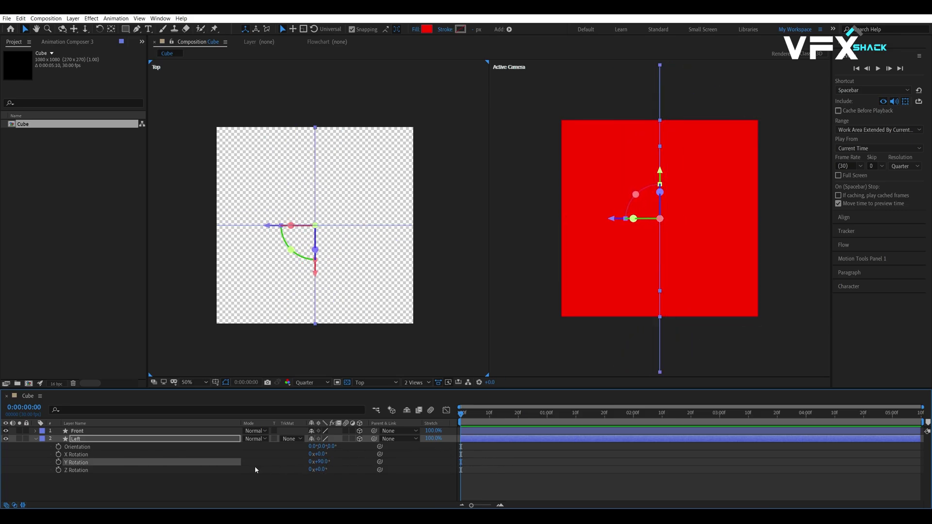
{"action": "key", "text": "p"}
{"action": "left_click_drag", "start_coordinate": [314, 446], "coordinate": [311, 450]}
Change the Left layer's fill color to green with red 0, green 255 and blue 0.
{"action": "left_click", "coordinate": [128, 440]}
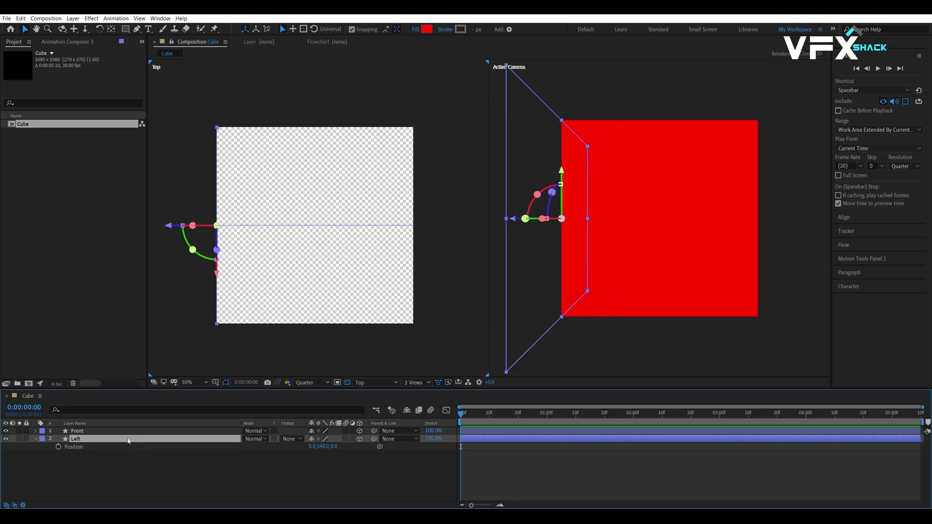
{"action": "left_click", "coordinate": [426, 30]}
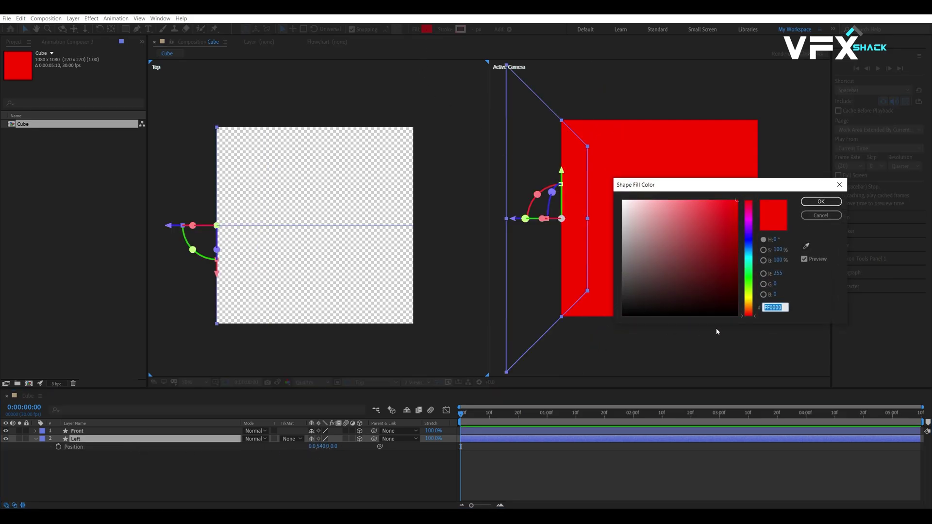
{"action": "left_click", "coordinate": [776, 286]}
{"action": "type", "text": "255"}
{"action": "key", "text": "Return"}
{"action": "left_click", "coordinate": [775, 273]}
{"action": "type", "text": "0"}
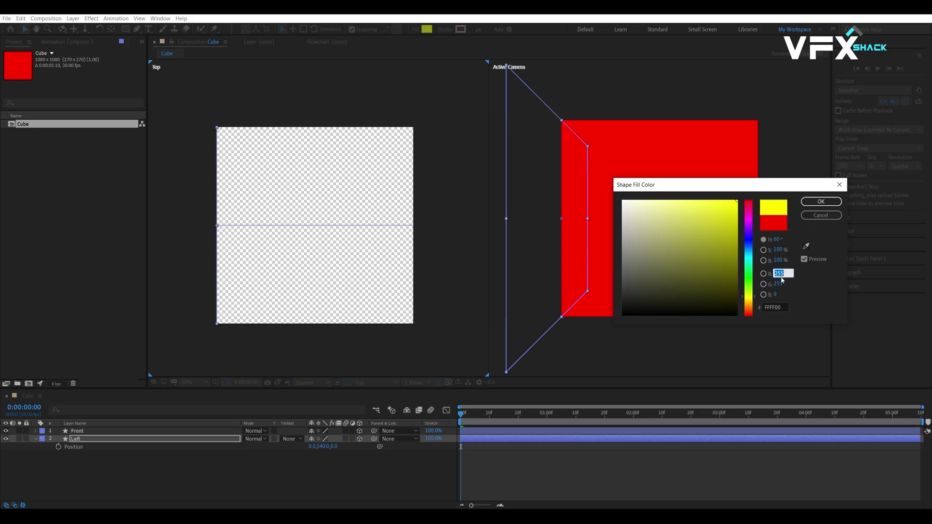
{"action": "key", "text": "Return"}
{"action": "left_click", "coordinate": [813, 204]}
Duplicate the Left layer and rename the copy Right.
{"action": "left_click", "coordinate": [87, 432]}
{"action": "left_click", "coordinate": [81, 439]}
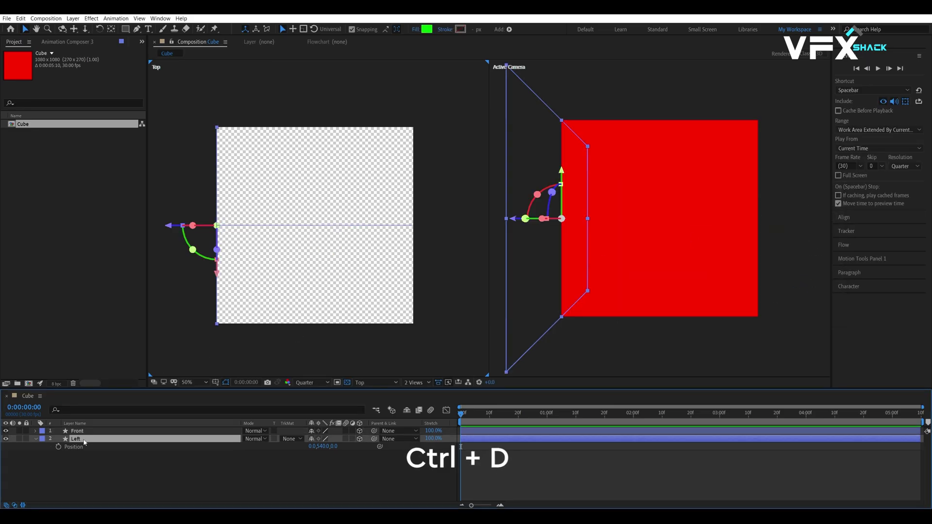
{"action": "key", "text": "ctrl+d"}
{"action": "key", "text": "Return"}
{"action": "type", "text": "Right"}
{"action": "key", "text": "Return"}
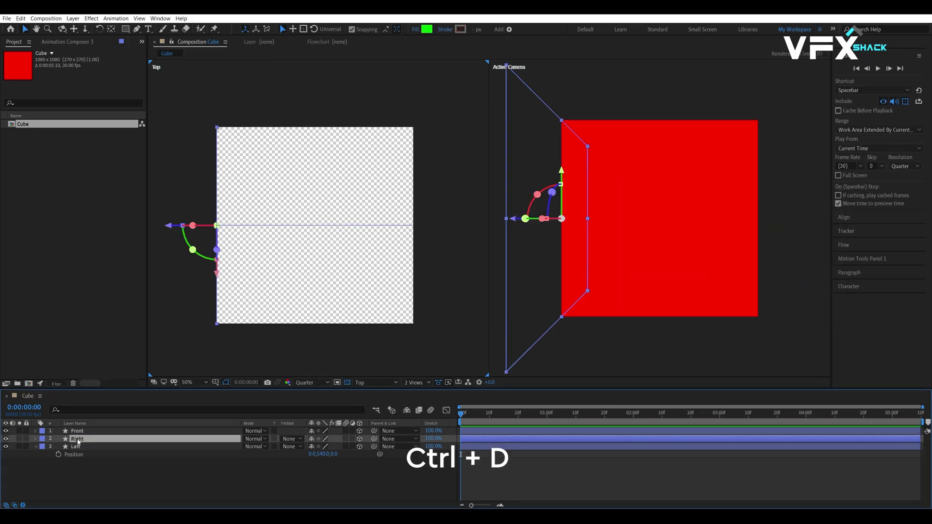
Set the Right layer's X position to 1080 by entering 540*2.
{"action": "key", "text": "p"}
{"action": "left_click", "coordinate": [313, 446]}
{"action": "type", "text": "540*"}
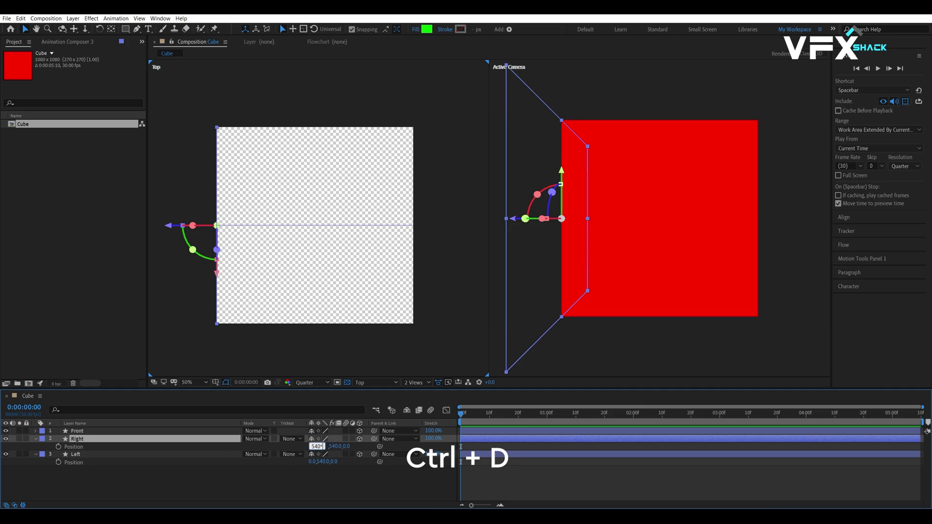
{"action": "type", "text": "2"}
{"action": "key", "text": "Return"}
Change the Right layer's fill color to blue 0000FF.
{"action": "left_click", "coordinate": [100, 440]}
{"action": "left_click", "coordinate": [426, 28]}
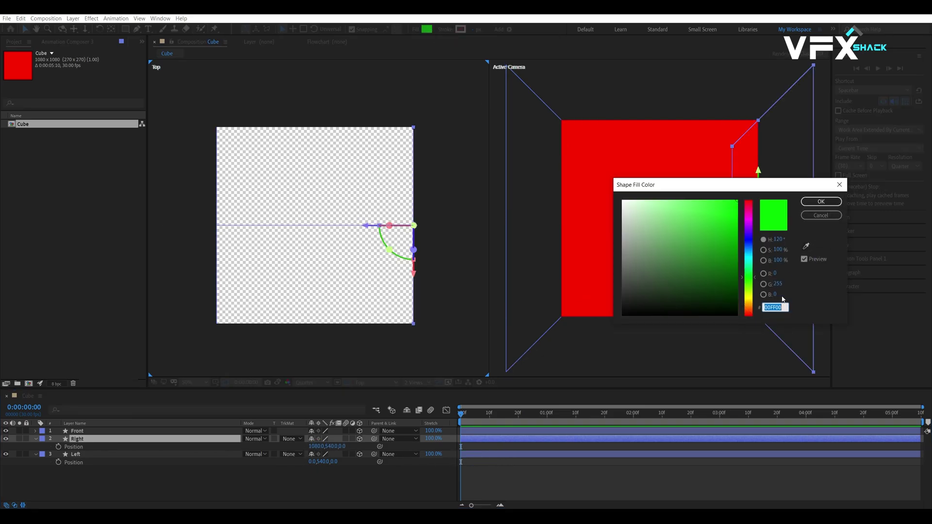
{"action": "type", "text": "0000FF"}
{"action": "left_click", "coordinate": [820, 201]}
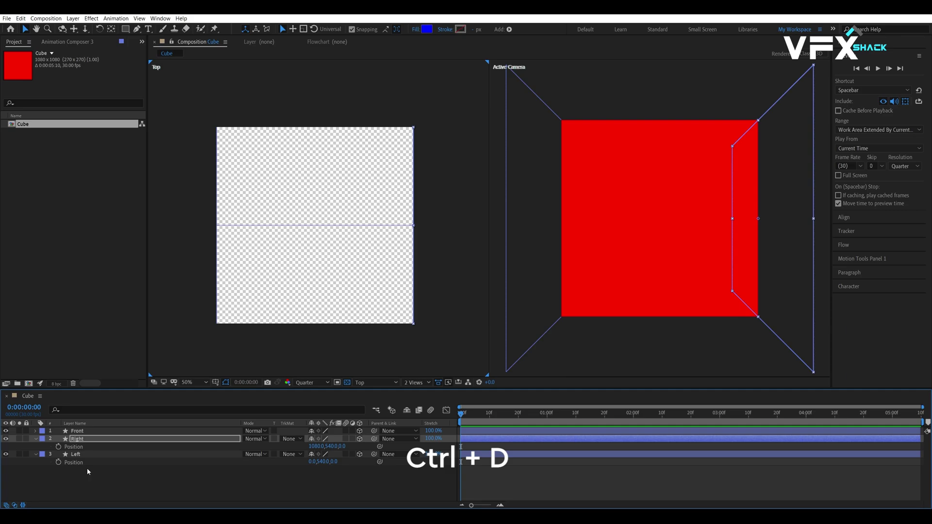
{"action": "left_click", "coordinate": [87, 439]}
Duplicate the Front layer, move the copy to the end of the layer stack, and rename it Back.
{"action": "left_click", "coordinate": [77, 431]}
{"action": "key", "text": "ctrl+d"}
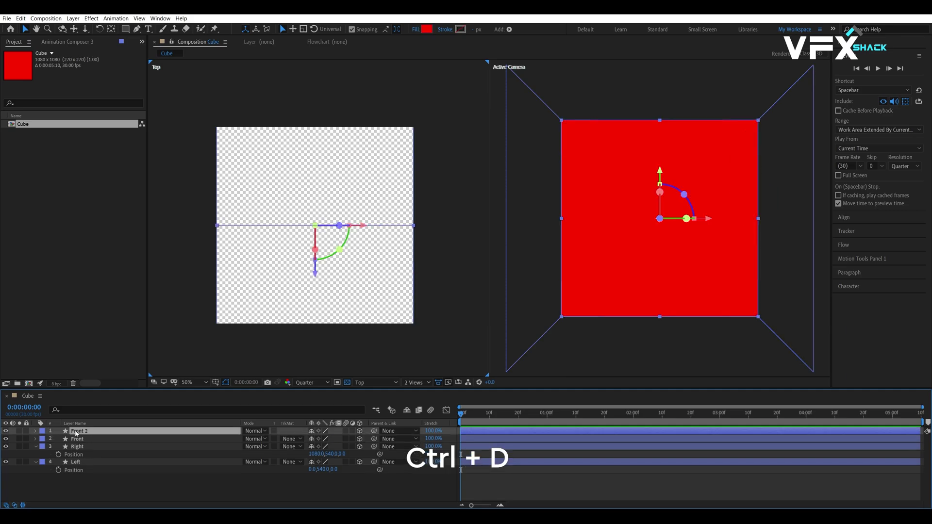
{"action": "left_click_drag", "start_coordinate": [77, 431], "coordinate": [82, 478]}
{"action": "key", "text": "Return"}
{"action": "type", "text": "Back"}
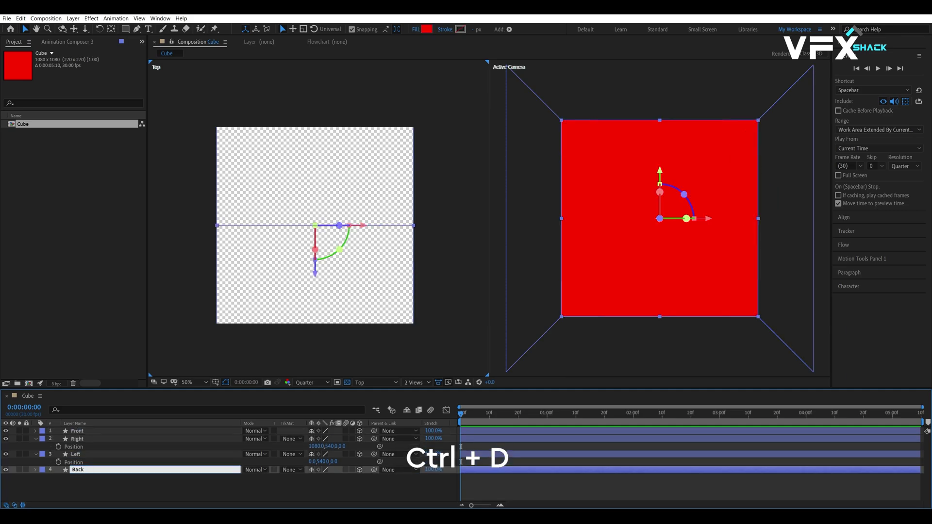
{"action": "key", "text": "Return"}
Set the Back layer's Z position to 1080 and change its fill color to yellow.
{"action": "key", "text": "p"}
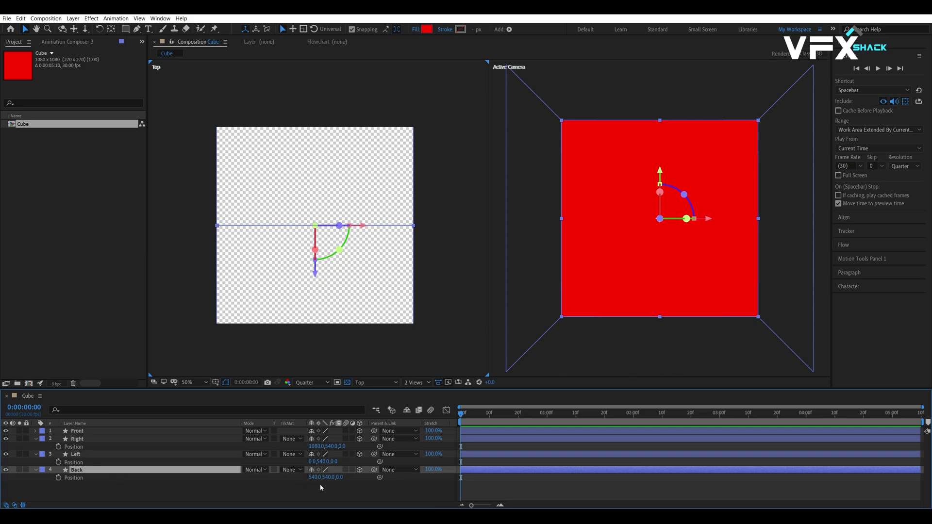
{"action": "left_click", "coordinate": [341, 477]}
{"action": "type", "text": "1080"}
{"action": "key", "text": "Return"}
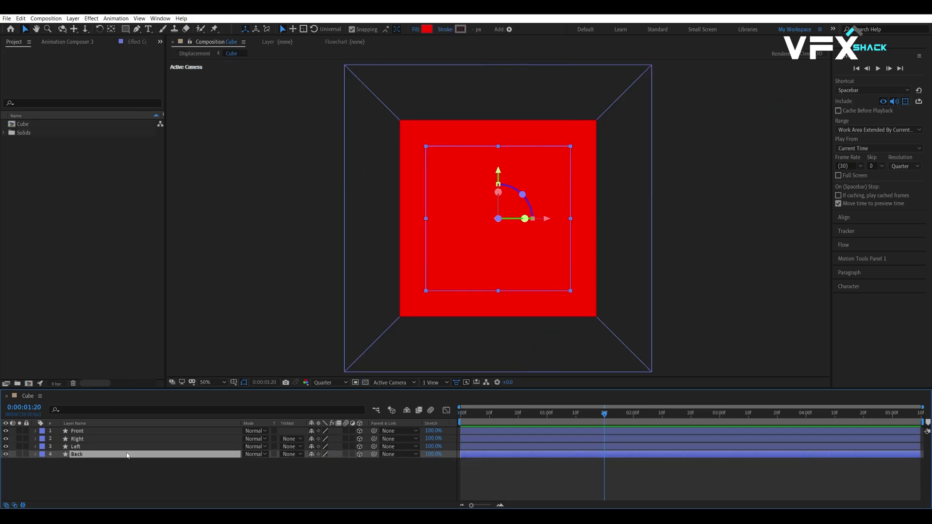
{"action": "left_click", "coordinate": [426, 29]}
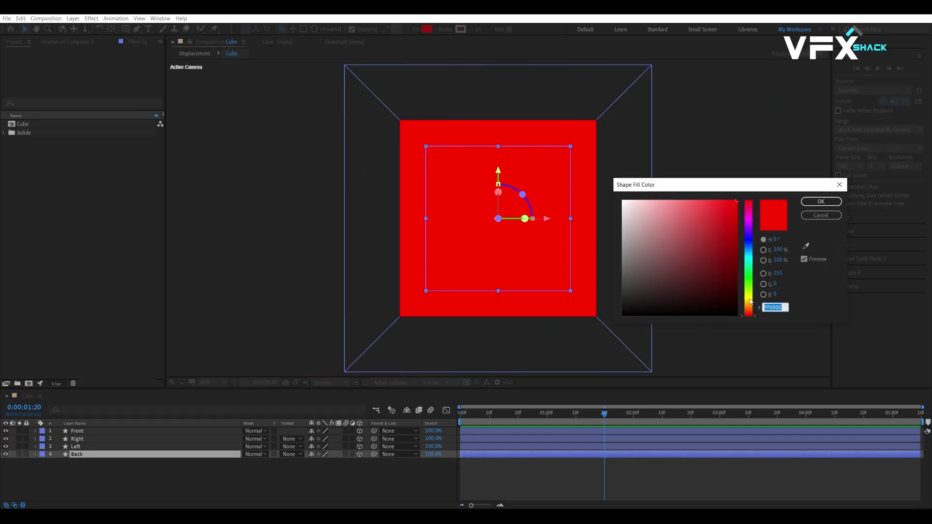
{"action": "left_click", "coordinate": [749, 298]}
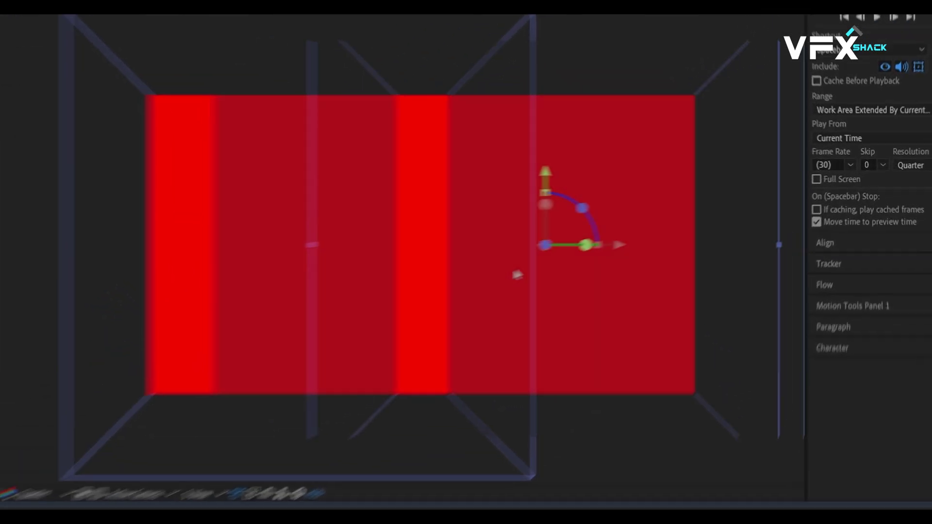
{"action": "left_click_drag", "start_coordinate": [644, 233], "coordinate": [603, 250]}
{"action": "left_click_drag", "start_coordinate": [322, 332], "coordinate": [447, 310]}
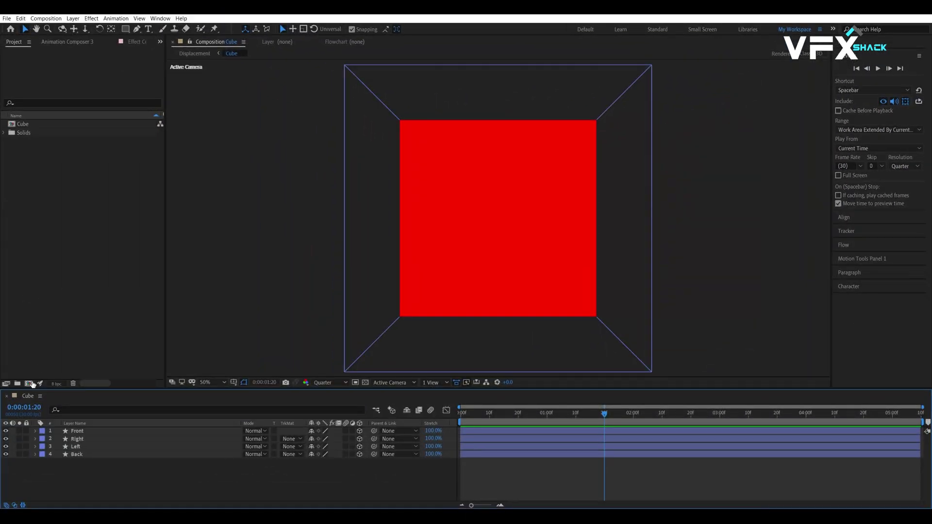
Create a new composition named Displacement with a height of 1920 px.
{"action": "left_click", "coordinate": [29, 383]}
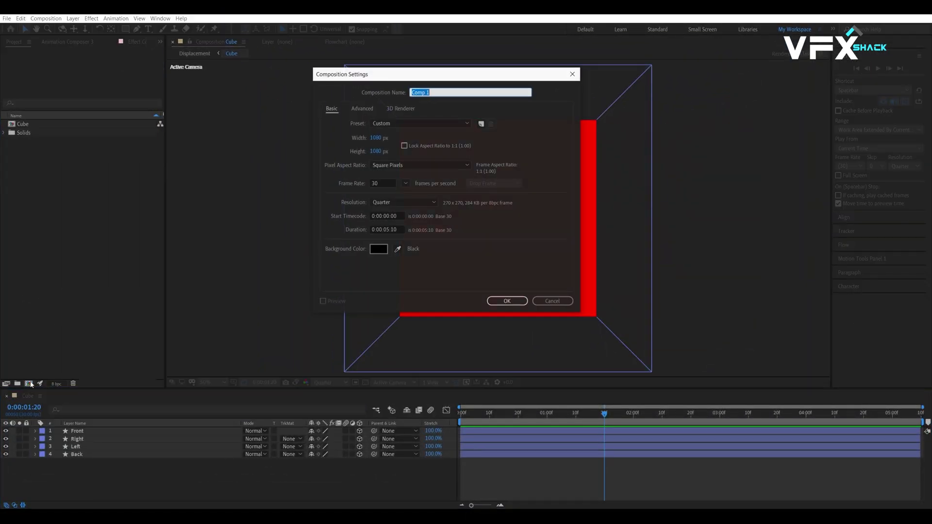
{"action": "type", "text": "Displacement"}
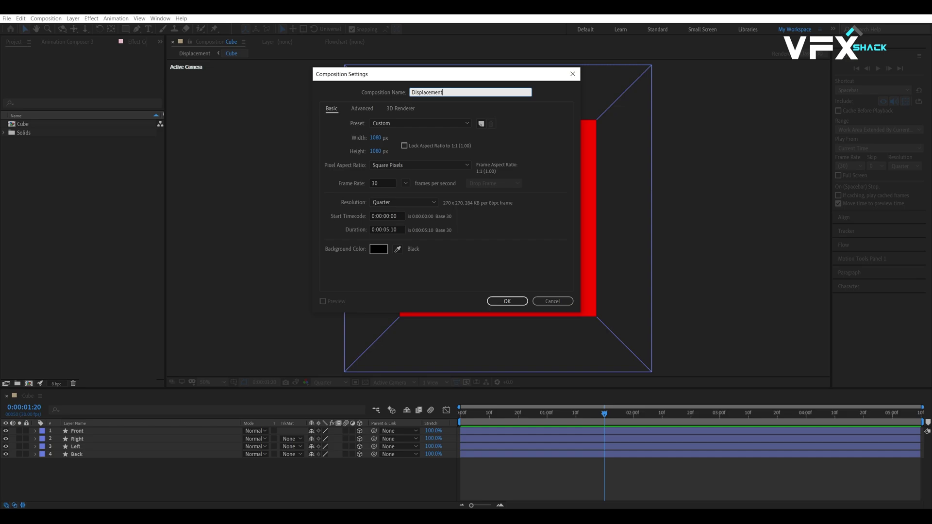
{"action": "left_click", "coordinate": [376, 151]}
{"action": "type", "text": "1920"}
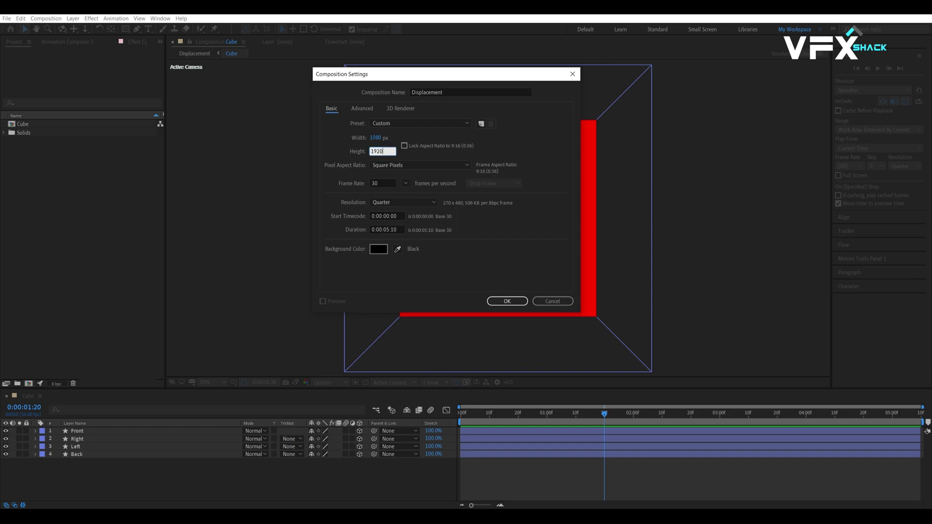
{"action": "key", "text": "Return"}
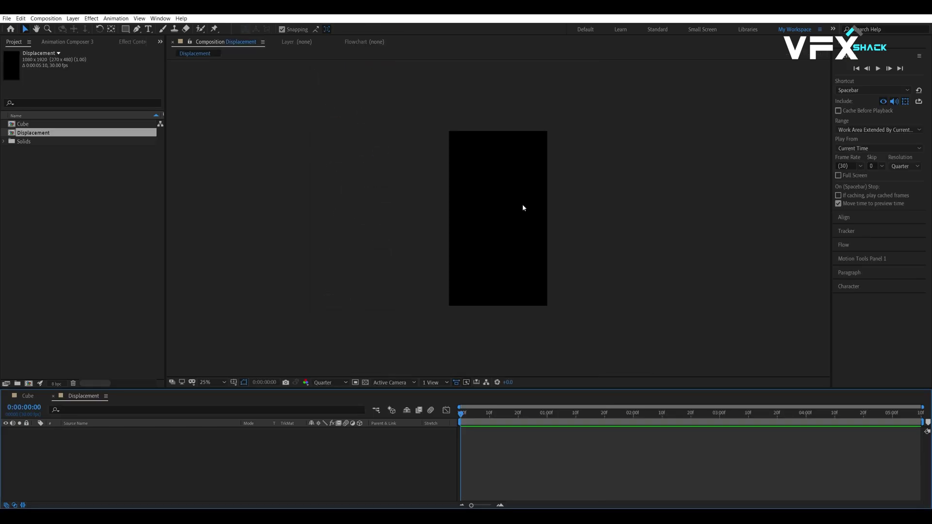
Place the Cube composition in Displacement as a 3D layer with collapsed transformations.
{"action": "key", "text": "comma"}
{"action": "key", "text": "comma"}
{"action": "key", "text": "shift+slash"}
{"action": "left_click_drag", "start_coordinate": [12, 127], "coordinate": [69, 454]}
{"action": "key", "text": "comma"}
{"action": "key", "text": "comma"}
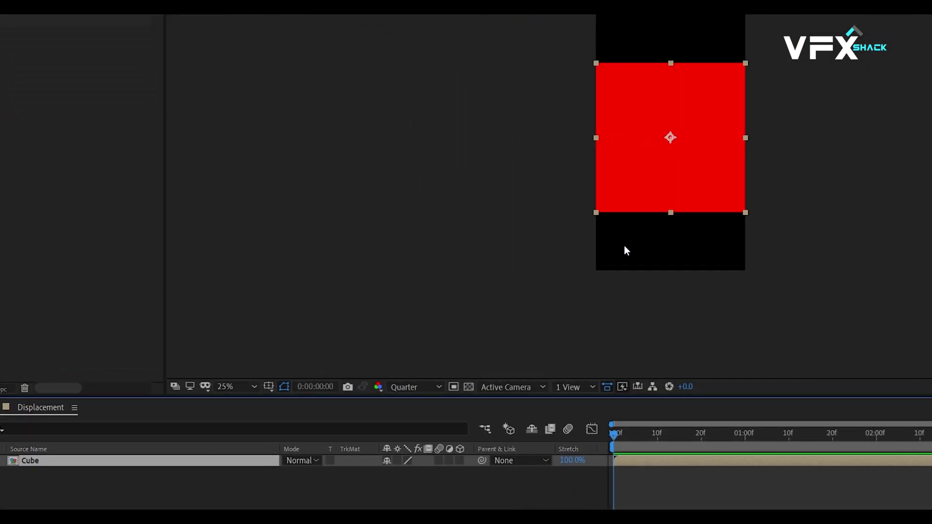
{"action": "left_click", "coordinate": [460, 461]}
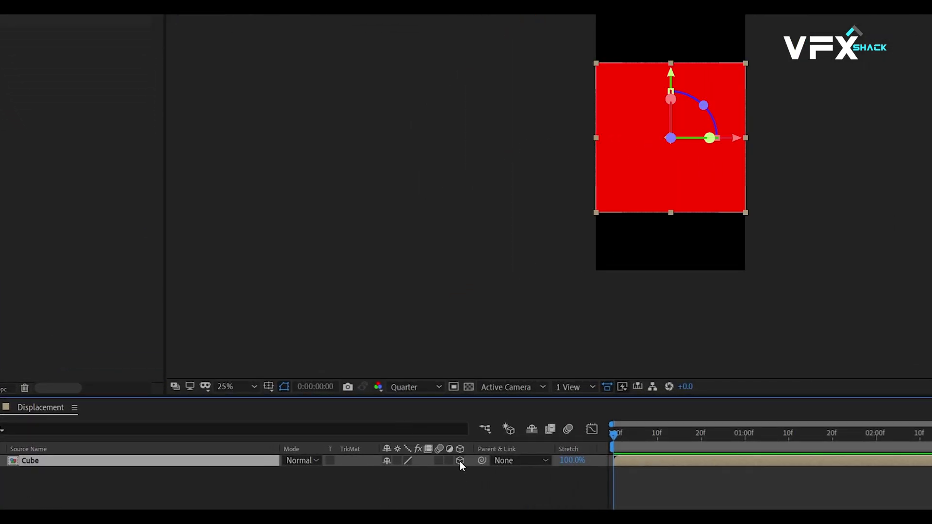
{"action": "left_click", "coordinate": [396, 461]}
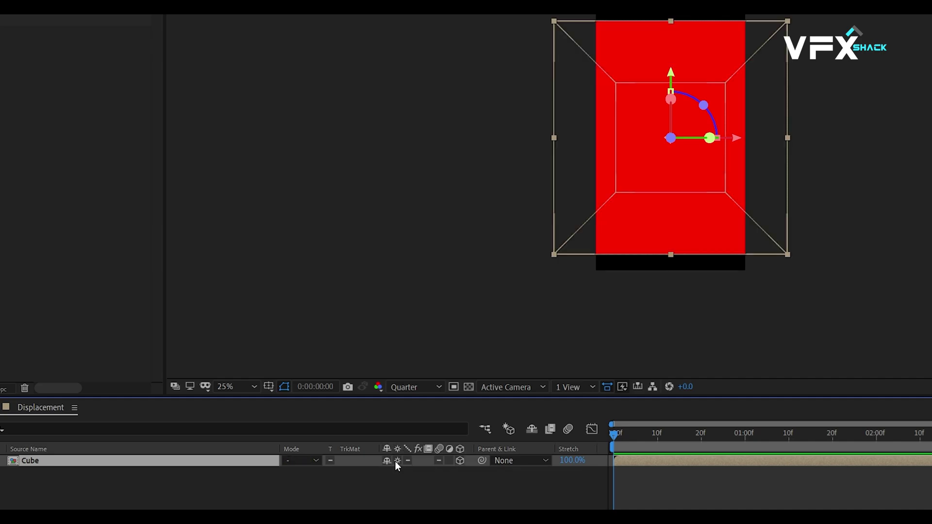
Unlink the Cube layer's scale dimensions and set the scale to 36, 104, 36%.
{"action": "key", "text": "s"}
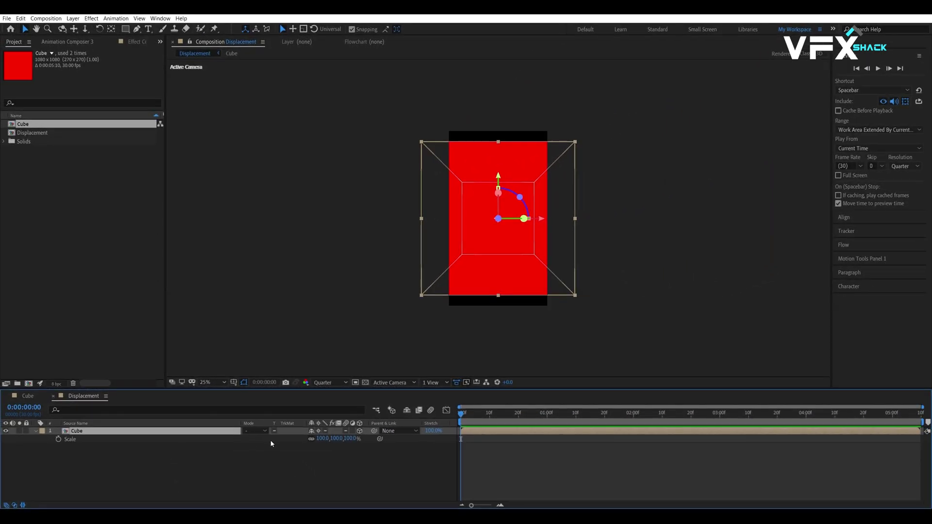
{"action": "left_click", "coordinate": [322, 439]}
{"action": "type", "text": "36"}
{"action": "key", "text": "Return"}
{"action": "left_click_drag", "start_coordinate": [332, 438], "coordinate": [364, 438]}
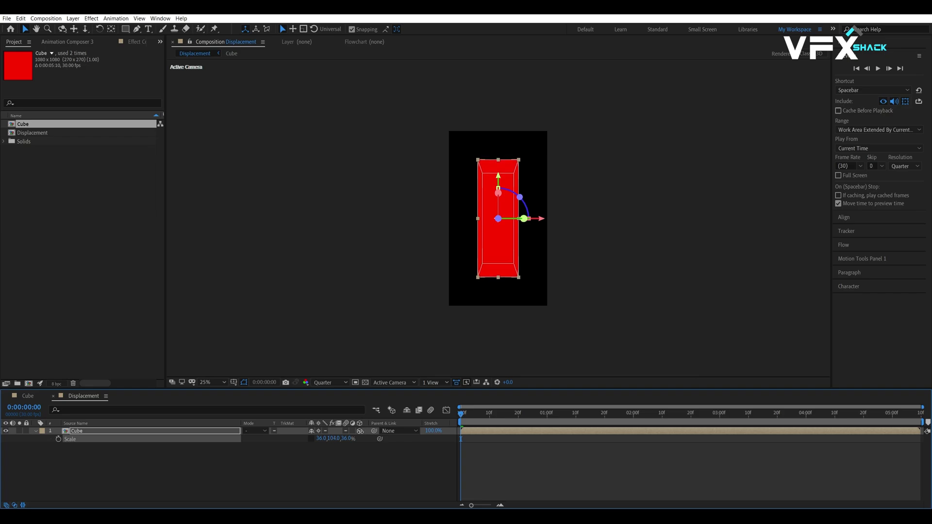
Add a comp-size white solid above the Cube layer and apply the Gradient Ramp effect to it.
{"action": "key", "text": "ctrl+y"}
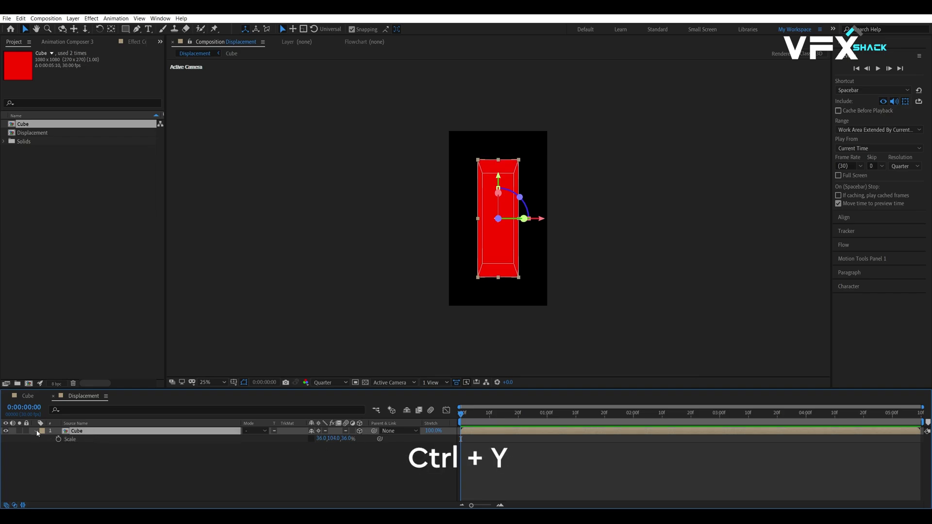
{"action": "key", "text": "Return"}
{"action": "key", "text": "ctrl+space"}
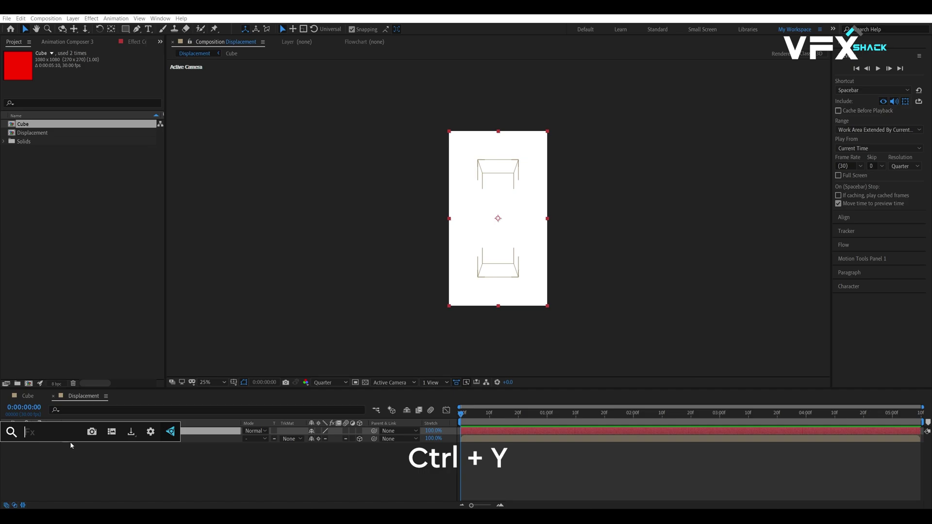
{"action": "type", "text": "ramp"}
{"action": "key", "text": "Return"}
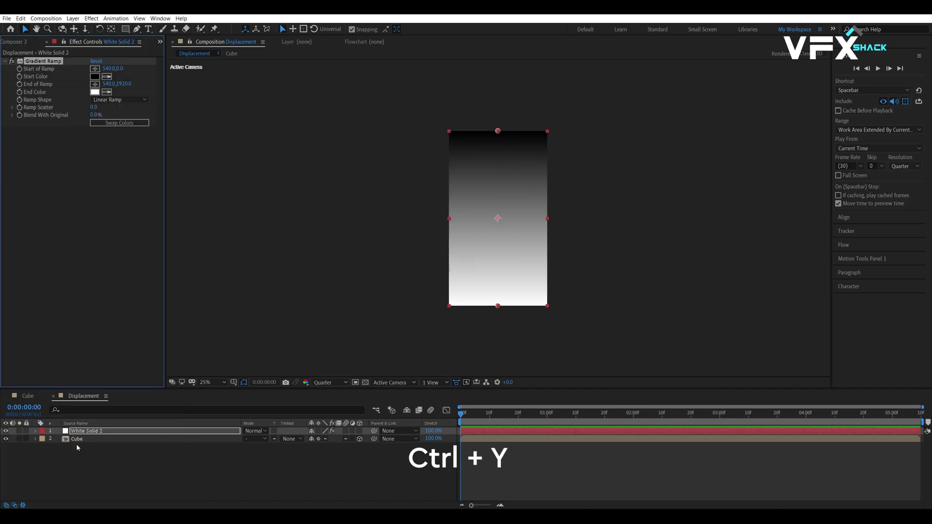
Swap the gradient's start and end colors and hide the gradient solid.
{"action": "left_click", "coordinate": [103, 123]}
{"action": "left_click", "coordinate": [113, 479]}
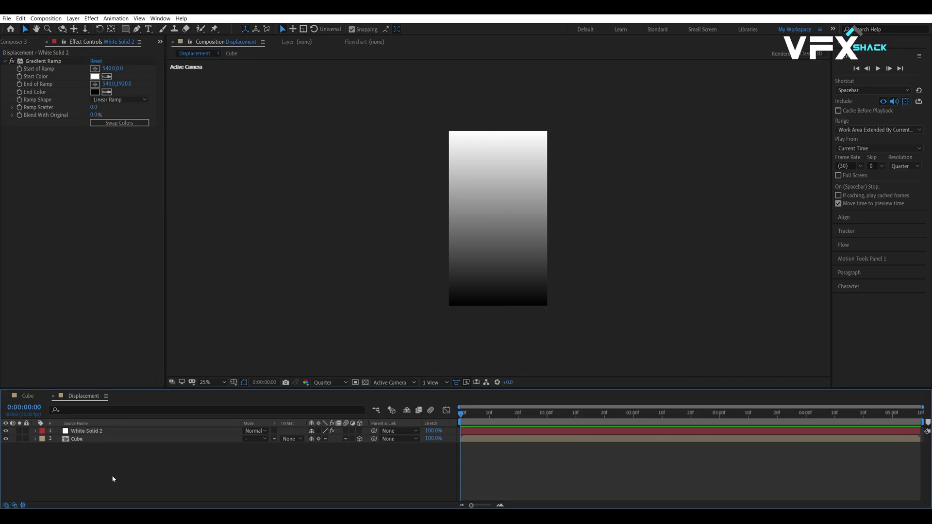
{"action": "left_click", "coordinate": [5, 430]}
Apply the Time Displacement effect to the Cube layer.
{"action": "left_click", "coordinate": [108, 439]}
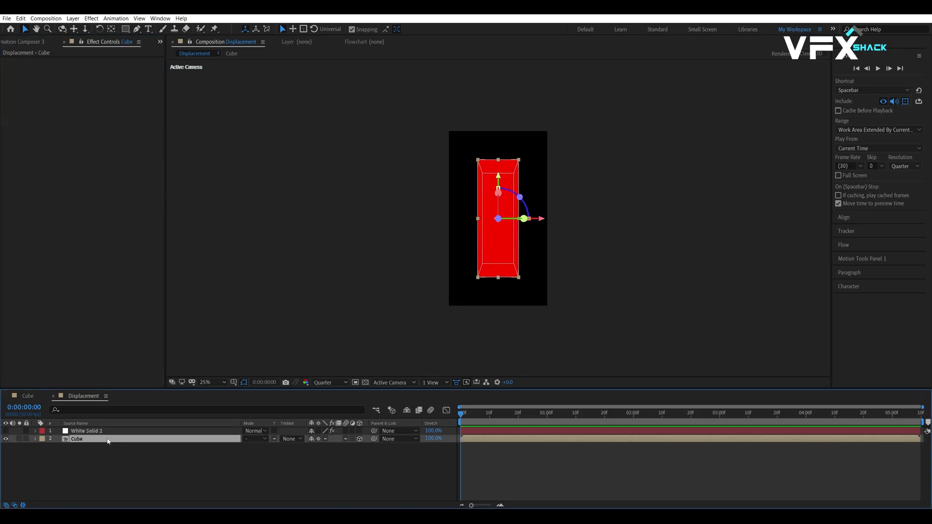
{"action": "key", "text": "ctrl+space"}
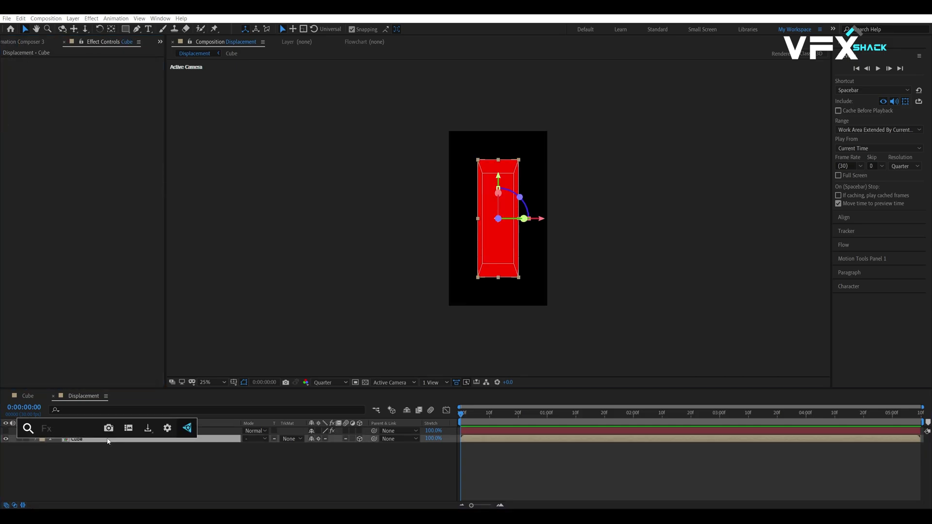
{"action": "type", "text": "time"}
{"action": "key", "text": "Down"}
{"action": "key", "text": "Down"}
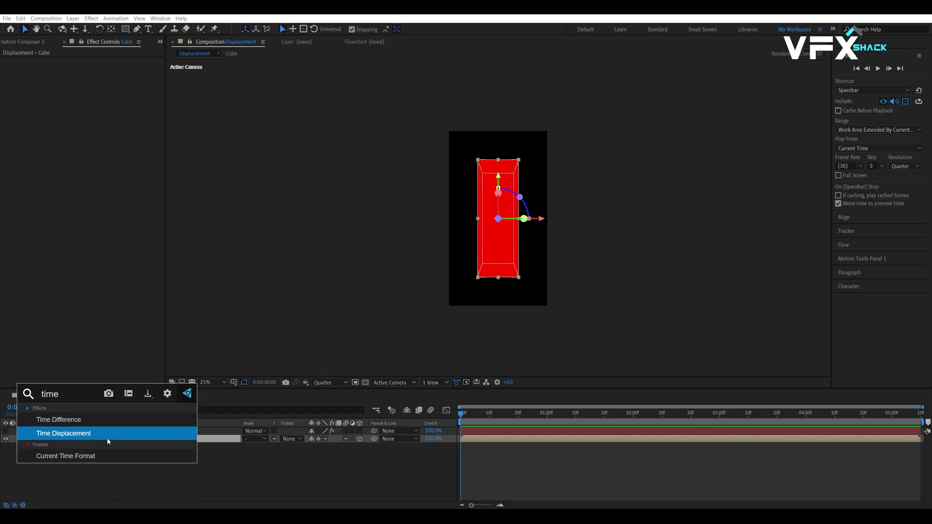
{"action": "key", "text": "Up"}
{"action": "key", "text": "Return"}
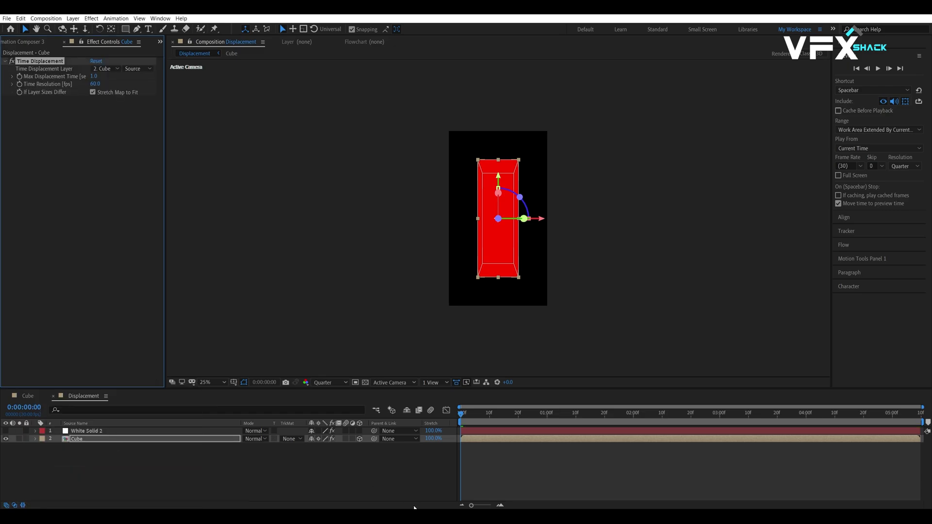
Set the time displacement layer to White Solid 2 with Effects & Masks and the time resolution to 1200 fps.
{"action": "left_click", "coordinate": [105, 68]}
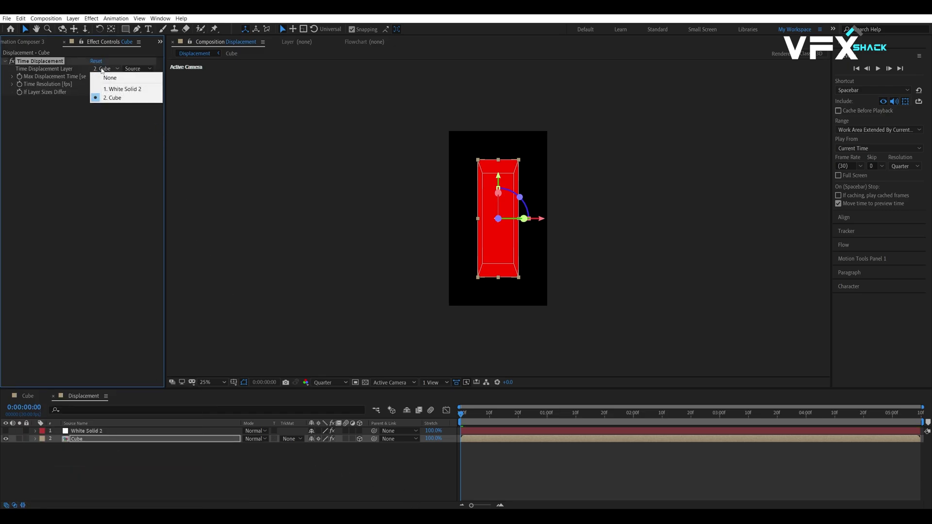
{"action": "left_click", "coordinate": [114, 89]}
{"action": "left_click", "coordinate": [127, 68]}
{"action": "left_click", "coordinate": [134, 85]}
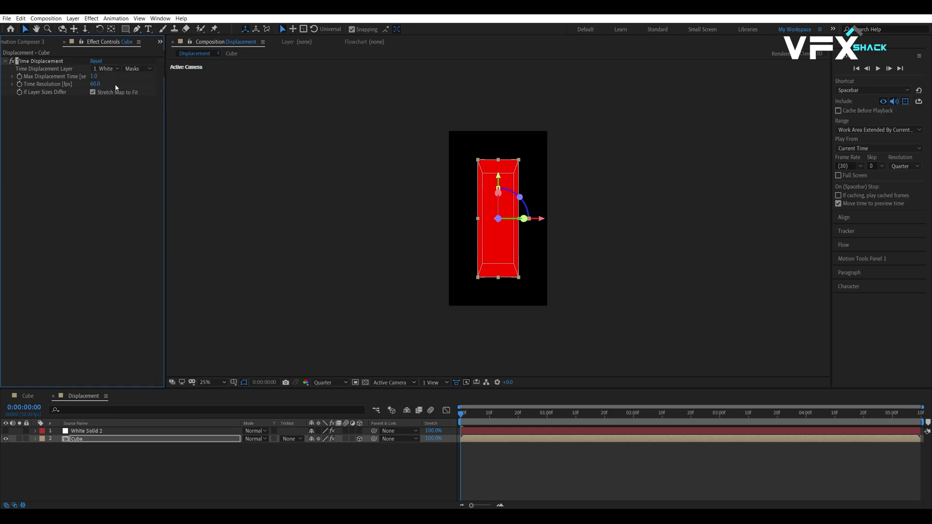
{"action": "left_click", "coordinate": [94, 84]}
{"action": "key", "text": "Return"}
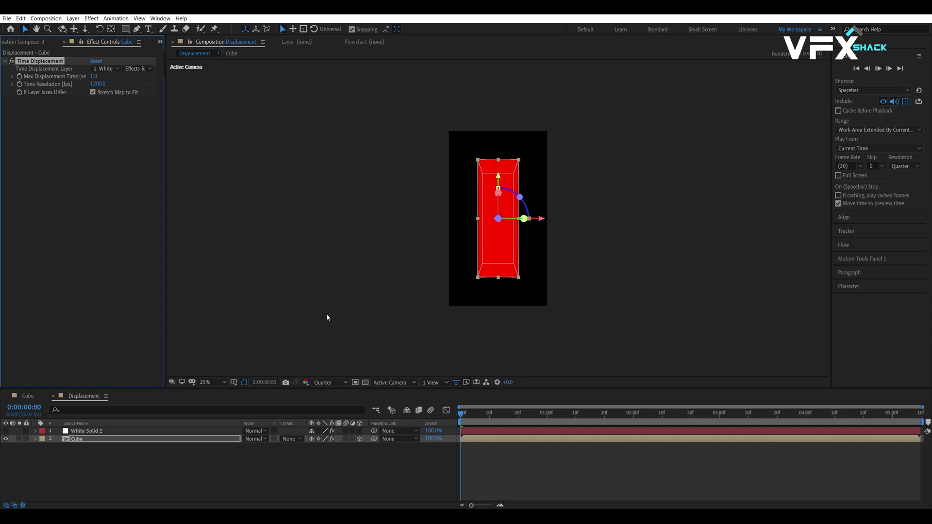
Keyframe the Cube's Y Rotation at 0:00:00:20 and set it to one full revolution at 0:00:04:20.
{"action": "left_click", "coordinate": [516, 416]}
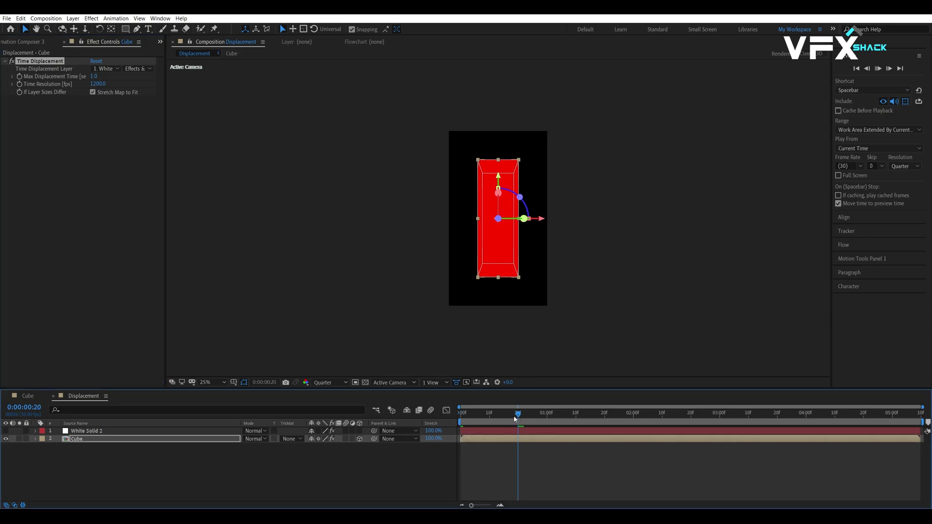
{"action": "key", "text": "r"}
{"action": "left_click", "coordinate": [58, 463]}
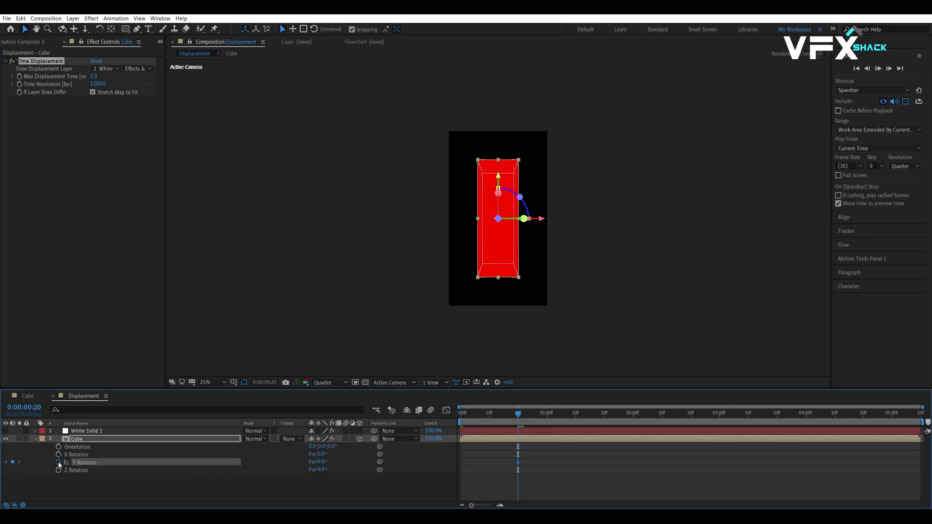
{"action": "left_click", "coordinate": [864, 415]}
{"action": "left_click", "coordinate": [310, 462]}
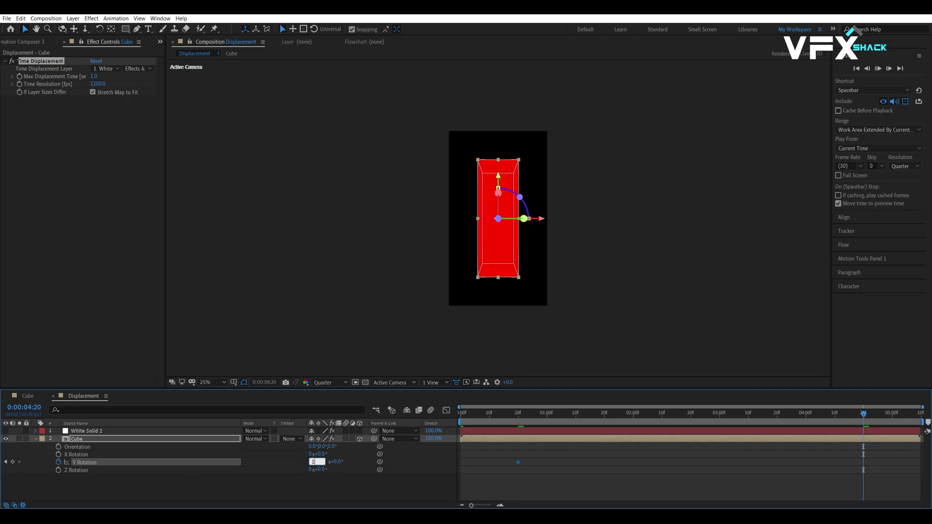
{"action": "key", "text": "Return"}
{"action": "left_click", "coordinate": [786, 500]}
Preview the twisting cube animation from the start of the composition.
{"action": "left_click", "coordinate": [460, 415]}
{"action": "key", "text": "space"}
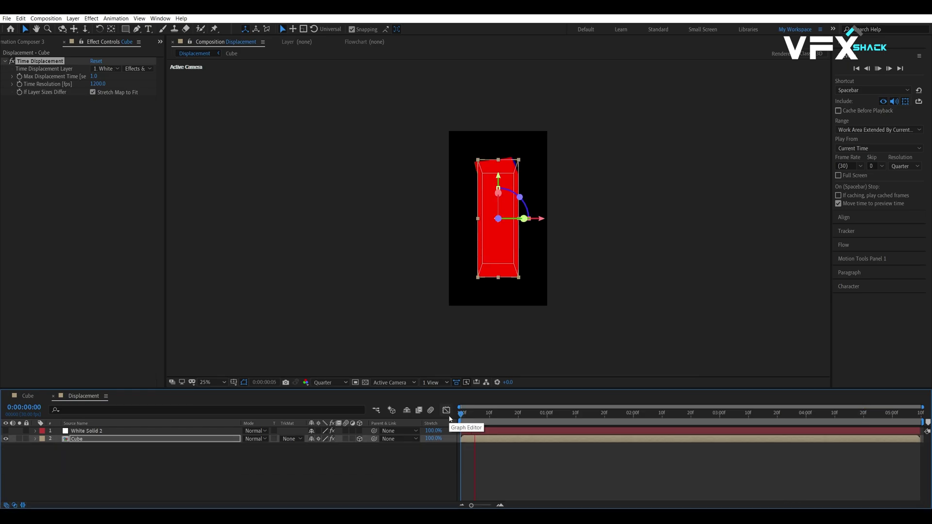
{"action": "left_click", "coordinate": [470, 448]}
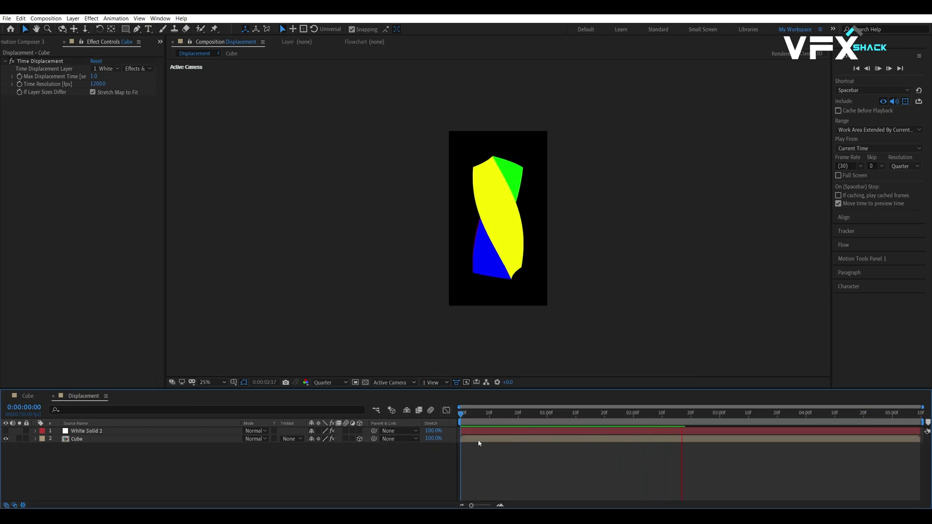
{"action": "key", "text": "space"}
{"action": "key", "text": "Home"}
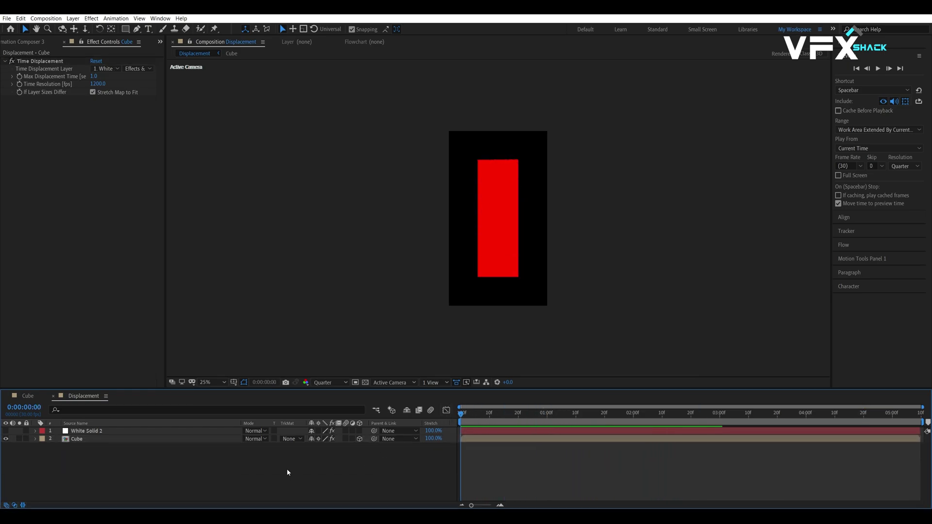
Add another white solid to Displacement and move it beneath the Cube layer.
{"action": "left_click", "coordinate": [73, 438]}
{"action": "key", "text": "ctrl+y"}
{"action": "left_click", "coordinate": [95, 464]}
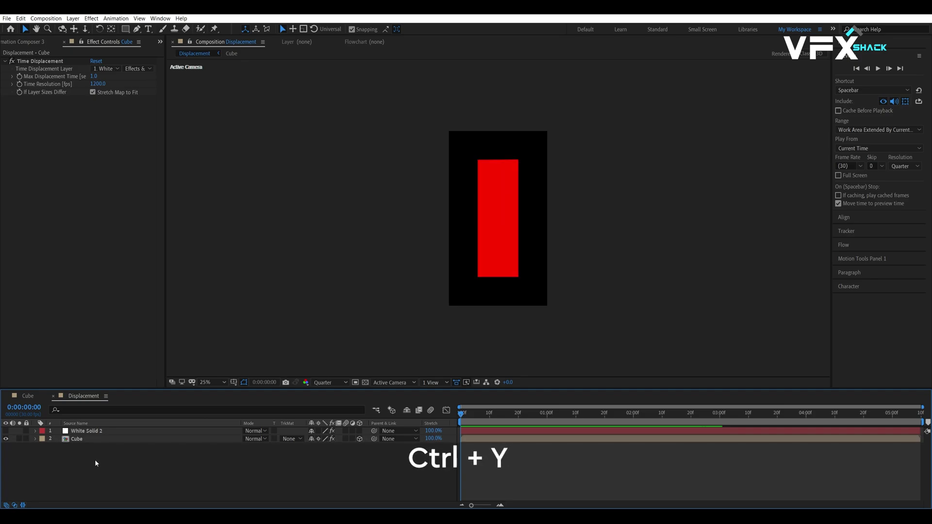
{"action": "left_click", "coordinate": [306, 239]}
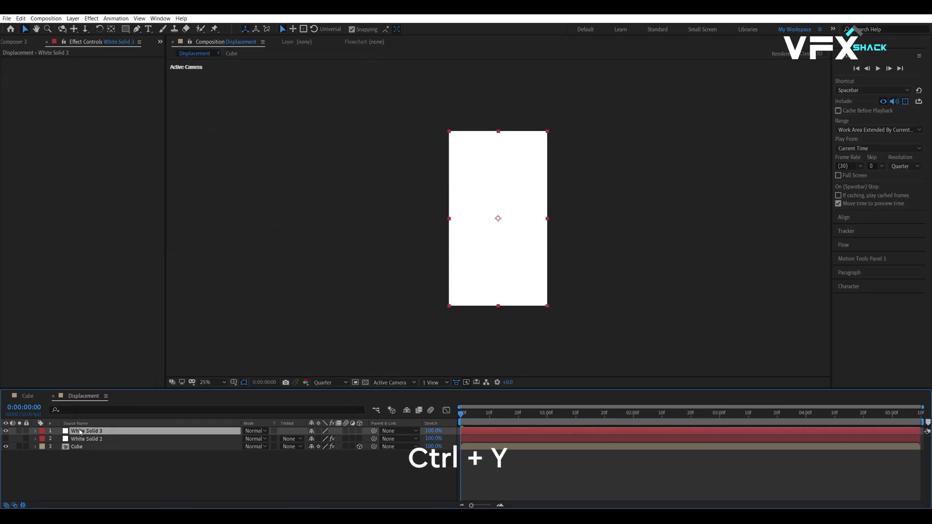
{"action": "left_click_drag", "start_coordinate": [80, 431], "coordinate": [78, 465]}
{"action": "left_click_drag", "start_coordinate": [537, 414], "coordinate": [434, 434]}
{"action": "left_click", "coordinate": [251, 473]}
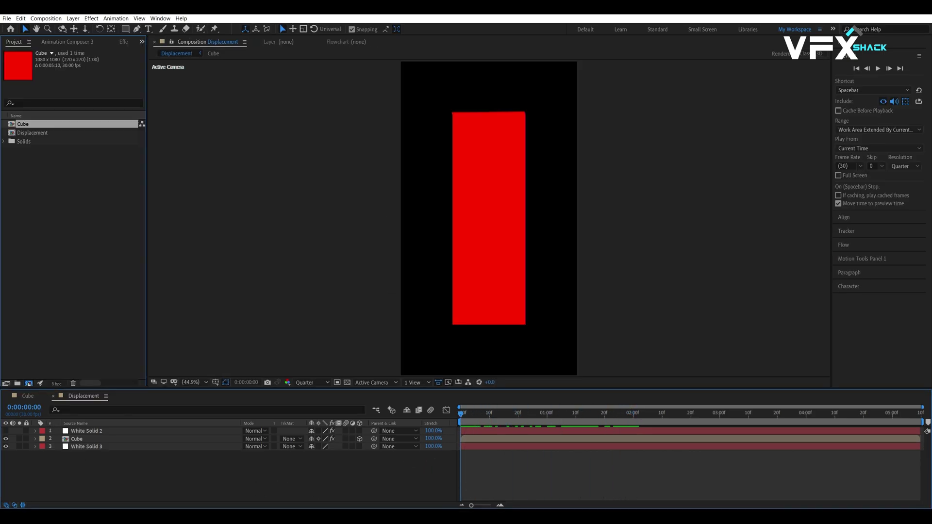
Create a 1080 × 1920 composition named Texture and add a comp-size dark blue solid to it.
{"action": "left_click", "coordinate": [29, 383]}
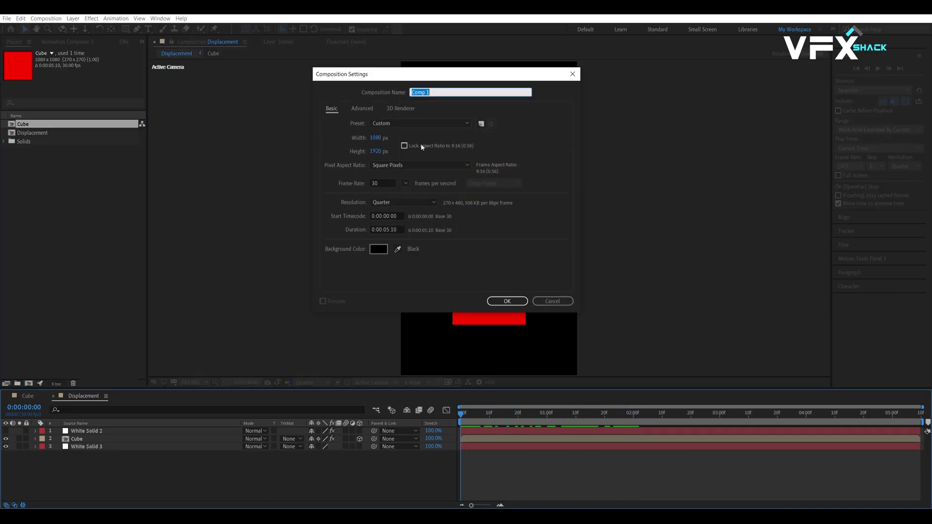
{"action": "type", "text": "Texture"}
{"action": "key", "text": "Return"}
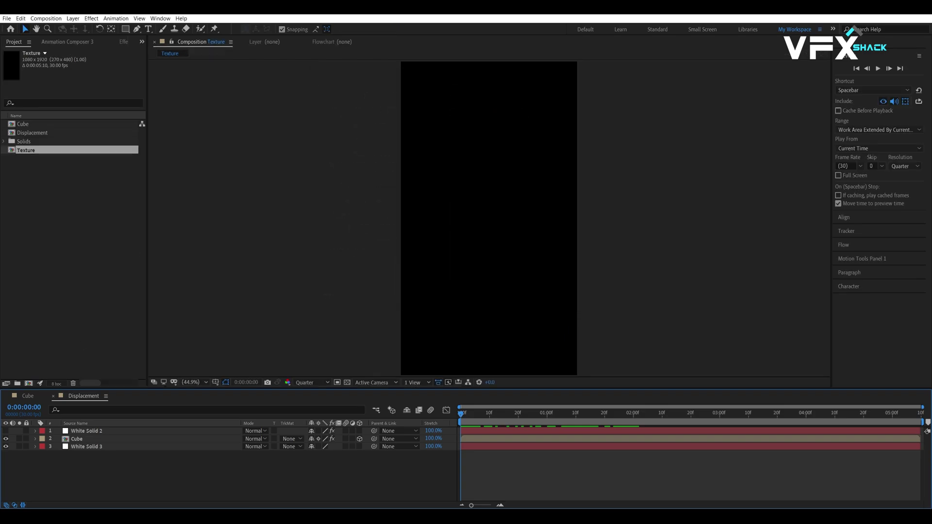
{"action": "key", "text": "ctrl+y"}
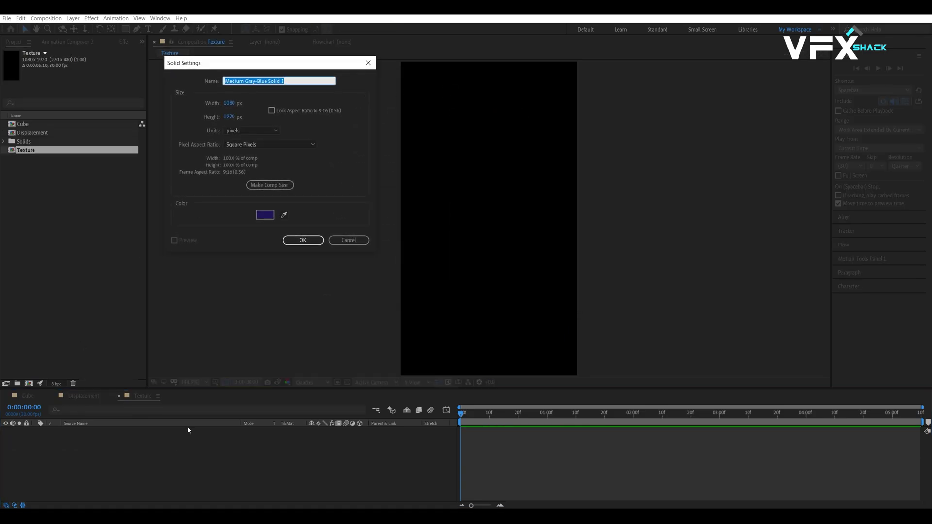
{"action": "left_click", "coordinate": [303, 240]}
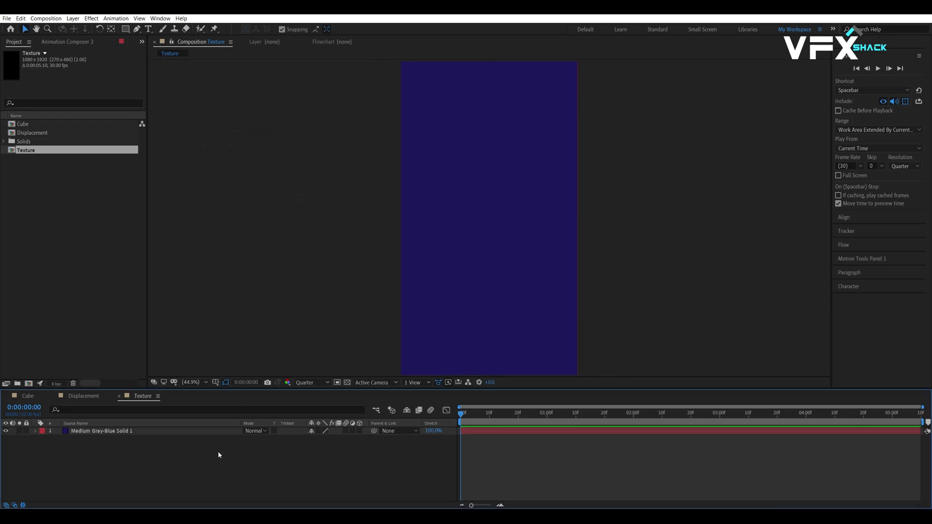
Draw a tall bright blue ellipse shape near the middle of the Texture composition.
{"action": "left_click", "coordinate": [146, 432]}
{"action": "left_click", "coordinate": [146, 456]}
{"action": "left_click", "coordinate": [125, 29]}
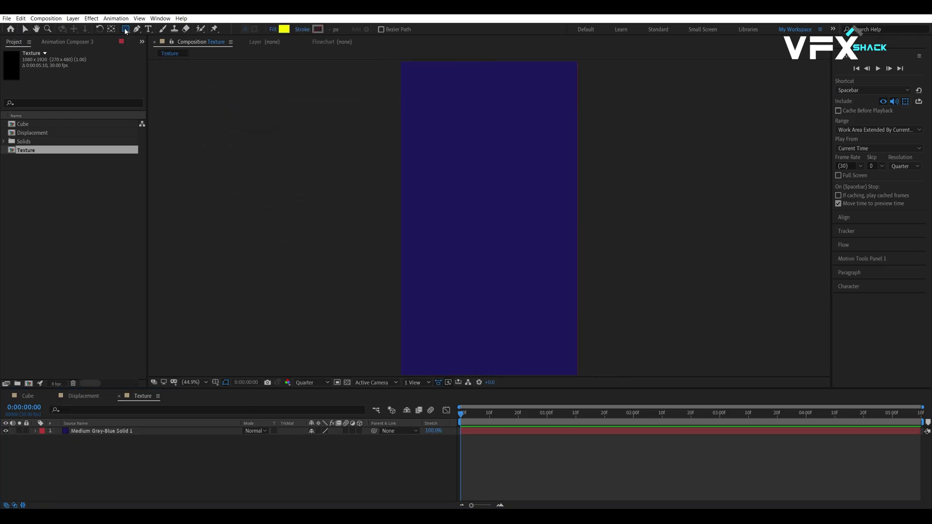
{"action": "left_click_drag", "start_coordinate": [448, 134], "coordinate": [508, 259]}
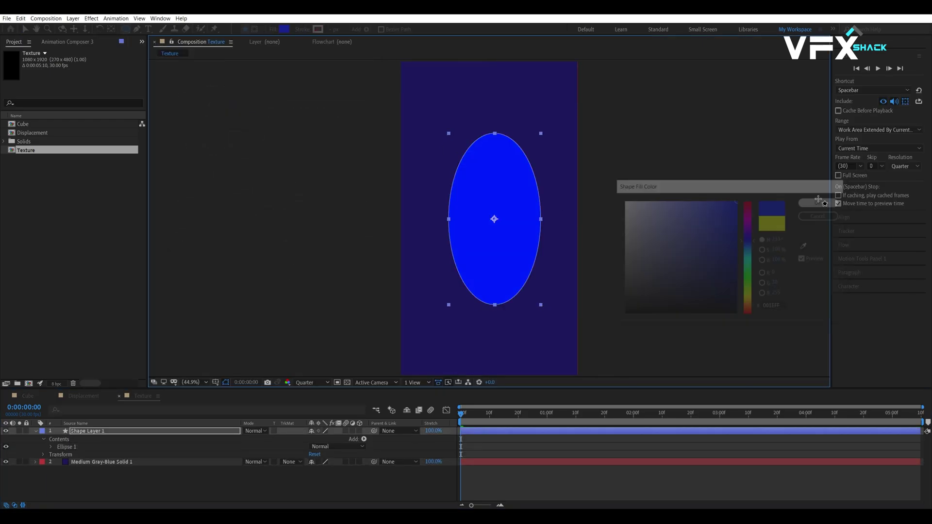
{"action": "left_click", "coordinate": [818, 201]}
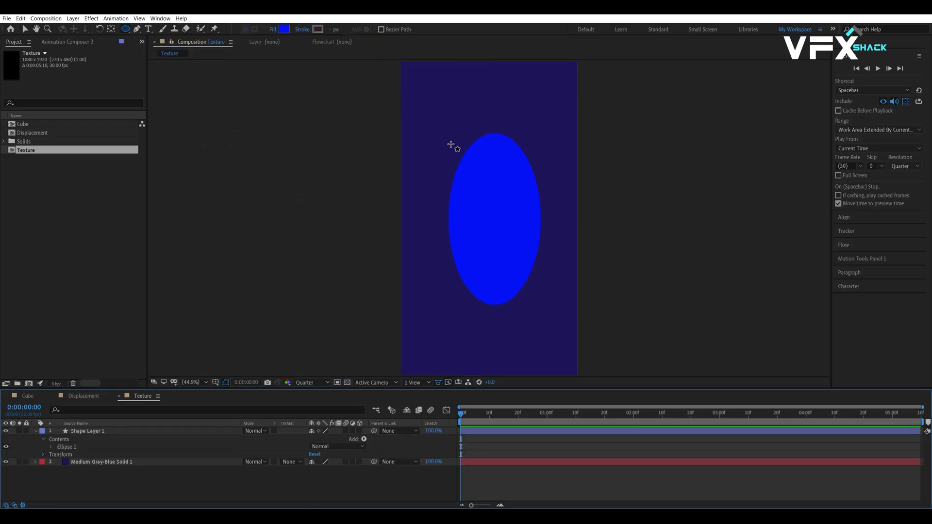
Draw a yellow circle overlapping the blue ellipse's edge and a smaller magenta circle beside it, each on its own shape layer.
{"action": "left_click_drag", "start_coordinate": [435, 192], "coordinate": [497, 254]}
{"action": "left_click", "coordinate": [283, 30]}
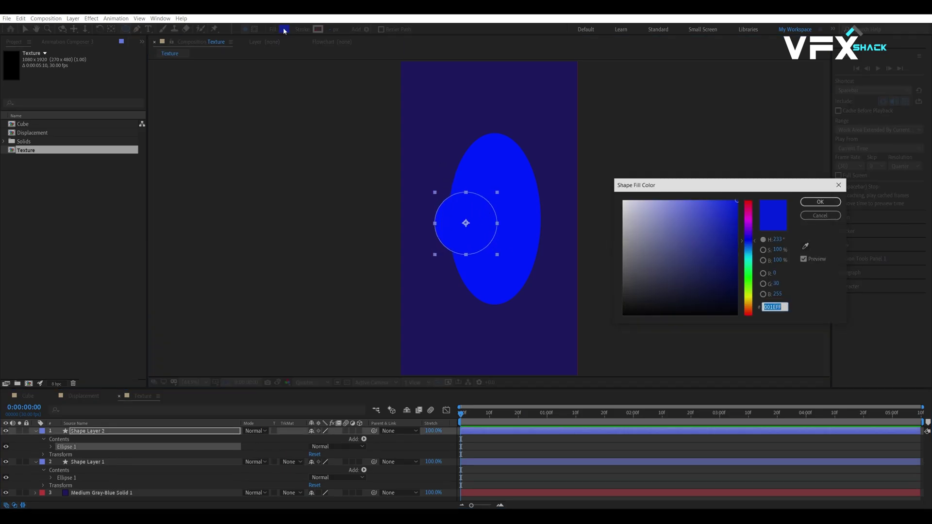
{"action": "left_click", "coordinate": [819, 202]}
{"action": "left_click_drag", "start_coordinate": [493, 206], "coordinate": [519, 231]}
{"action": "left_click", "coordinate": [284, 30]}
{"action": "left_click", "coordinate": [749, 215]}
{"action": "left_click", "coordinate": [818, 202]}
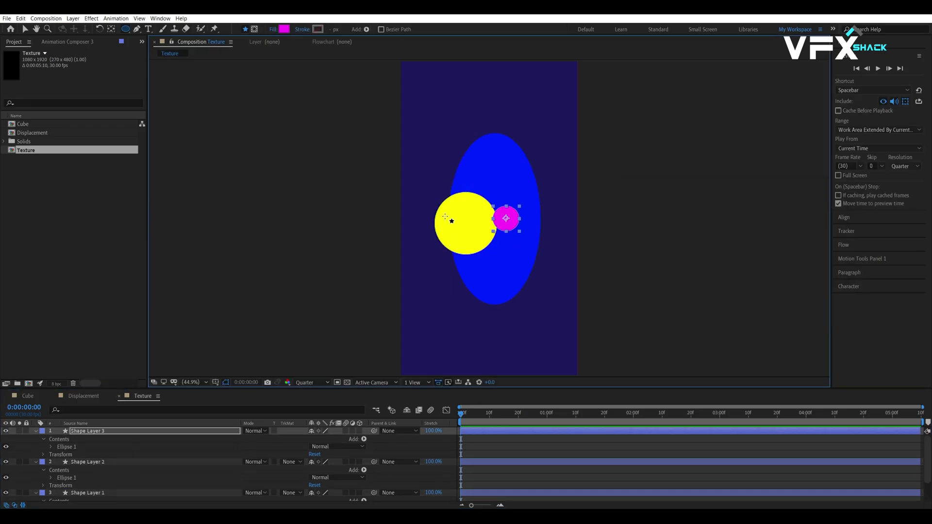
Draw a cyan circle on a separate shape layer just above the yellow circle and collapse all layers' properties.
{"action": "left_click", "coordinate": [139, 491]}
{"action": "left_click", "coordinate": [139, 462]}
{"action": "scroll", "coordinate": [139, 462], "scroll_direction": "down", "scroll_amount": 1}
{"action": "left_click", "coordinate": [139, 502]}
{"action": "left_click_drag", "start_coordinate": [442, 162], "coordinate": [487, 208]}
{"action": "left_click", "coordinate": [284, 29]}
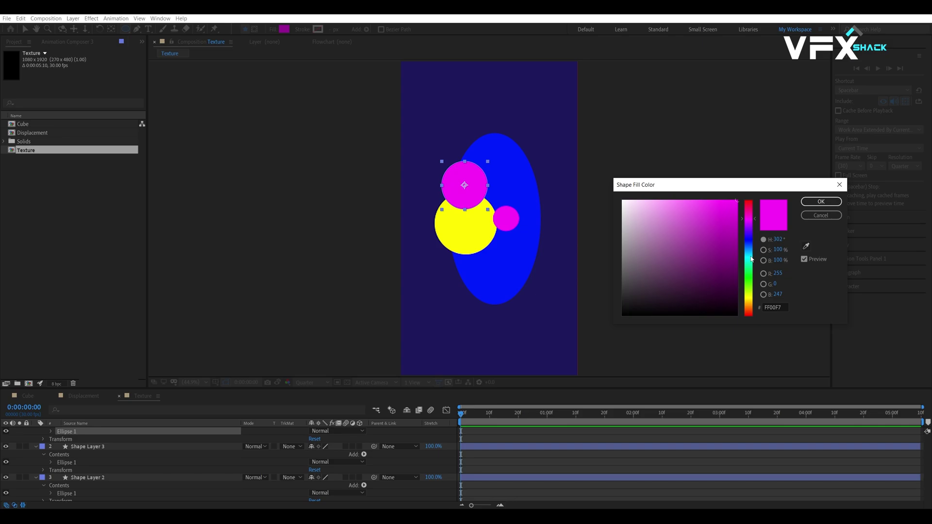
{"action": "left_click", "coordinate": [820, 199]}
{"action": "key", "text": "ctrl+a"}
{"action": "key", "text": "u"}
Apply Fast Box Blur to the blue ellipse on Shape Layer 1 with a Blur Radius of 80.
{"action": "left_click", "coordinate": [104, 455]}
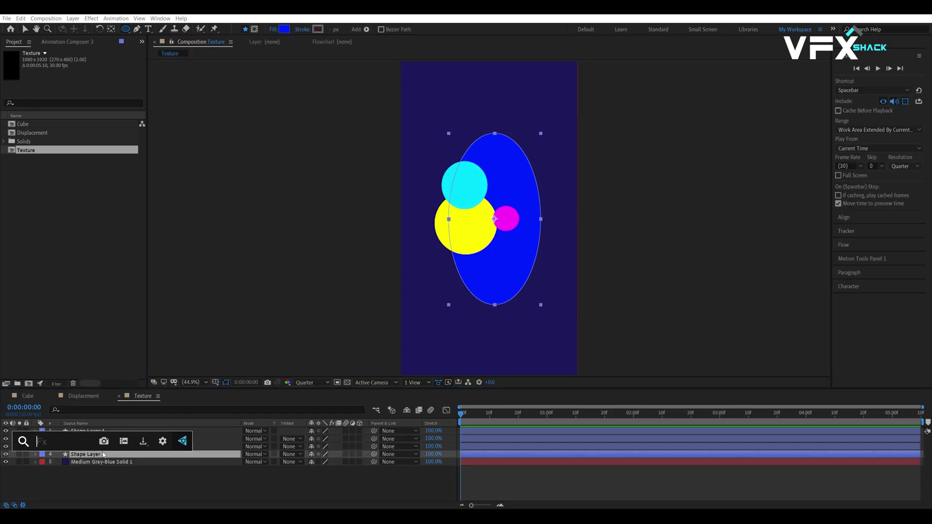
{"action": "type", "text": "fas"}
{"action": "key", "text": "Up"}
{"action": "key", "text": "Up"}
{"action": "key", "text": "Return"}
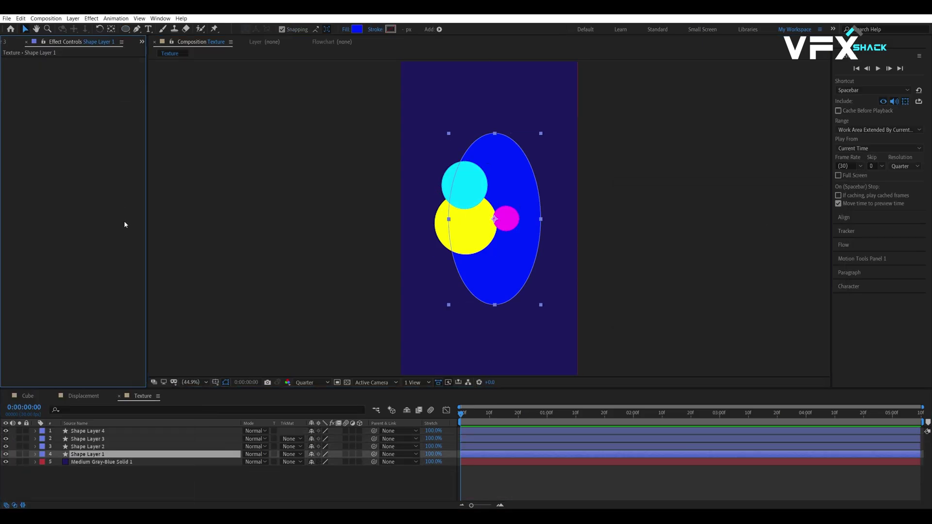
{"action": "left_click_drag", "start_coordinate": [84, 69], "coordinate": [111, 65]}
{"action": "left_click", "coordinate": [86, 68]}
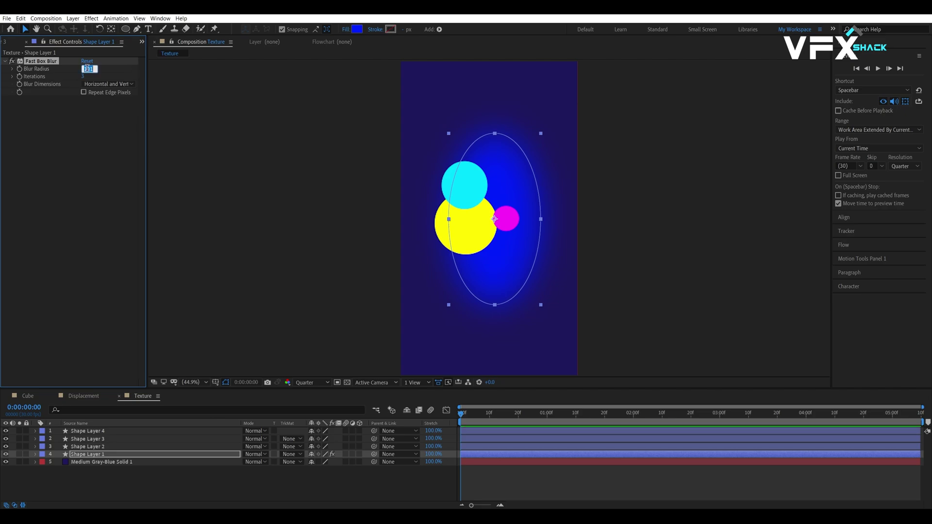
Apply Fast Box Blur to the magenta circle on Shape Layer 3 with a Blur Radius of 41.
{"action": "left_click", "coordinate": [91, 447]}
{"action": "left_click", "coordinate": [90, 439]}
{"action": "key", "text": "ctrl+space"}
{"action": "type", "text": "fast"}
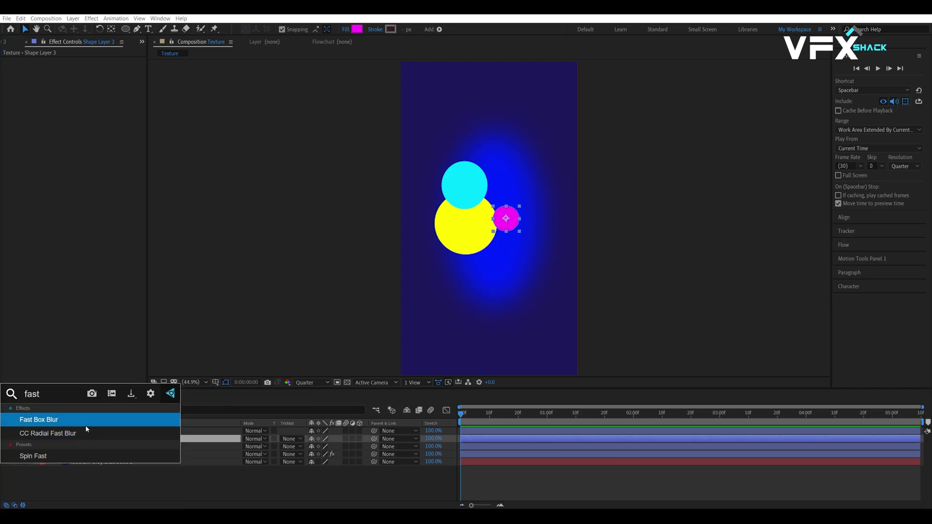
{"action": "key", "text": "Return"}
{"action": "mouse_move", "coordinate": [84, 68]}
{"action": "left_mouse_down"}
{"action": "mouse_move", "coordinate": [118, 63]}
{"action": "mouse_move", "coordinate": [97, 66]}
{"action": "left_mouse_up"}
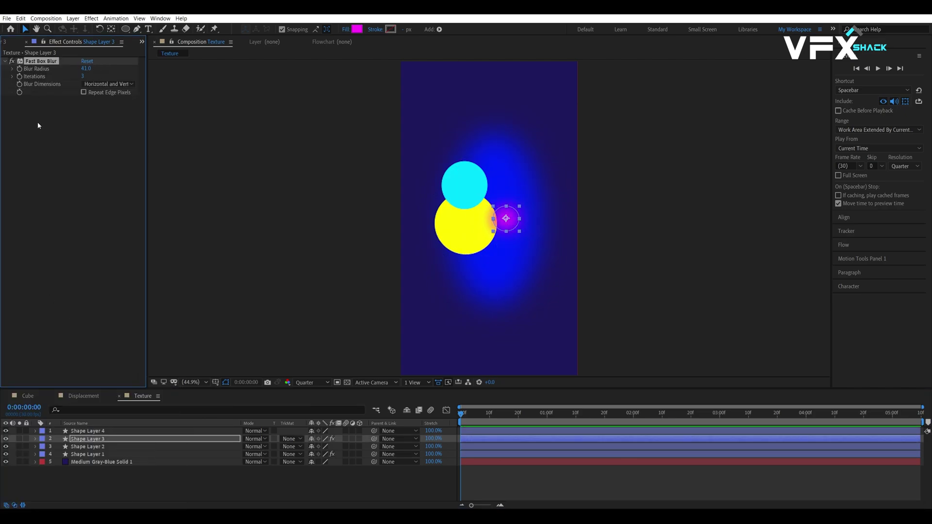
Copy Shape Layer 3's Fast Box Blur to the cyan circle on Shape Layer 4.
{"action": "key", "text": "ctrl+c"}
{"action": "left_click", "coordinate": [87, 431]}
{"action": "key", "text": "ctrl+v"}
Reveal the Position property of all four shape layers.
{"action": "left_click", "coordinate": [87, 454], "text": "shift"}
{"action": "key", "text": "p"}
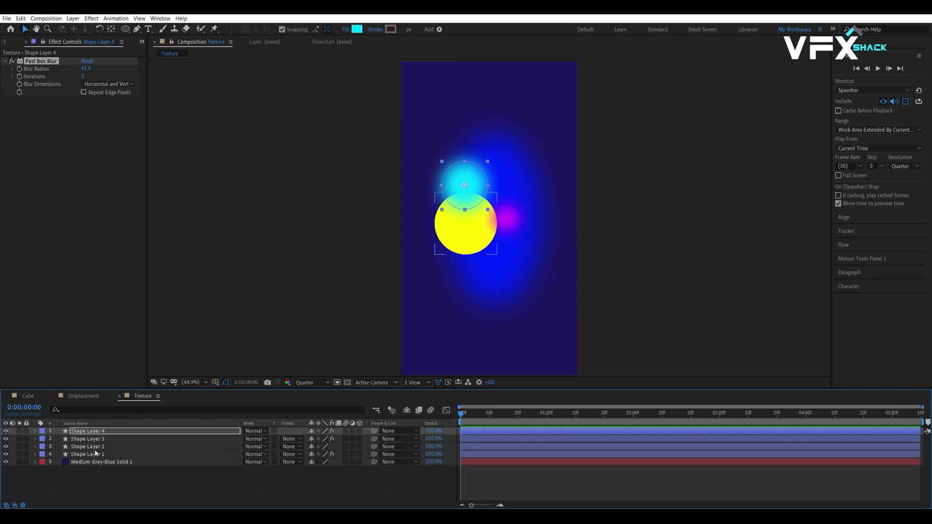
{"action": "left_click", "coordinate": [96, 453], "text": "shift"}
{"action": "key", "text": "p"}
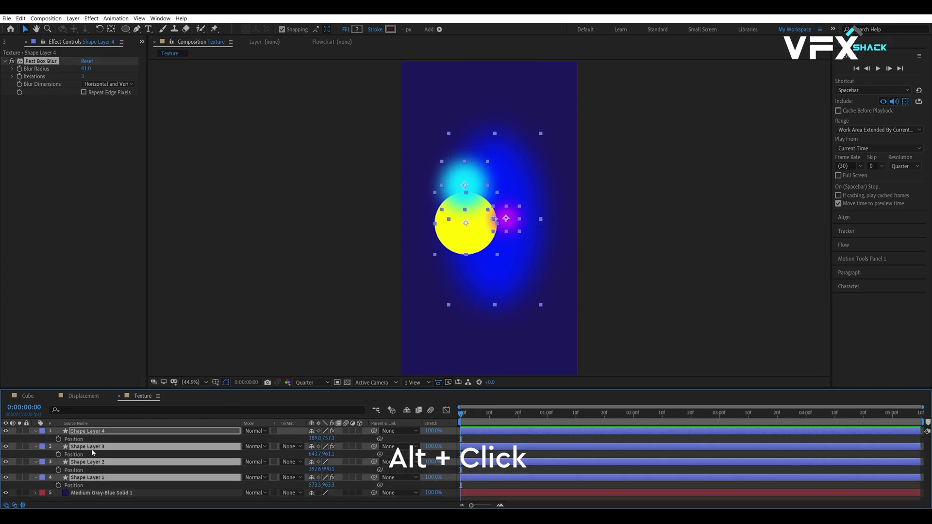
Add the expression wiggle(2,200) to Shape Layer 4's Position and preview the motion.
{"action": "left_click", "coordinate": [111, 439]}
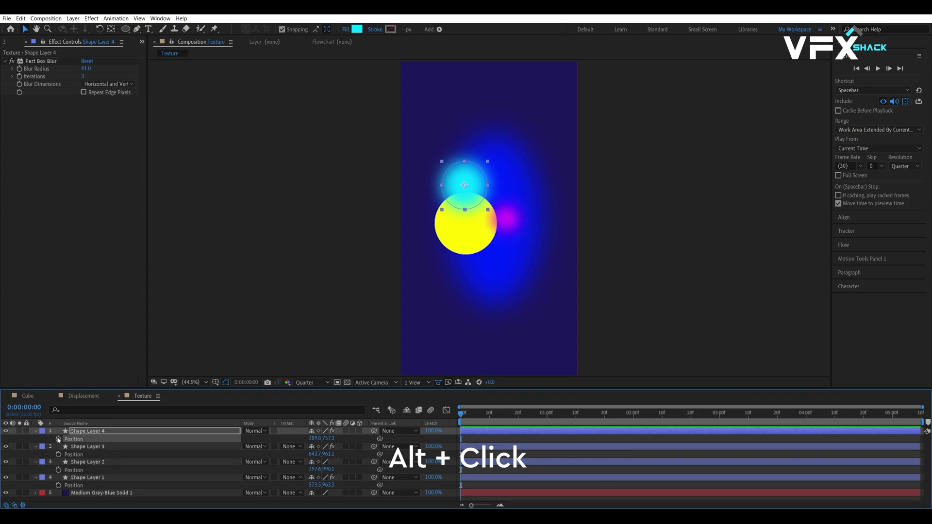
{"action": "left_click", "coordinate": [58, 439], "text": "alt"}
{"action": "type", "text": "wi"}
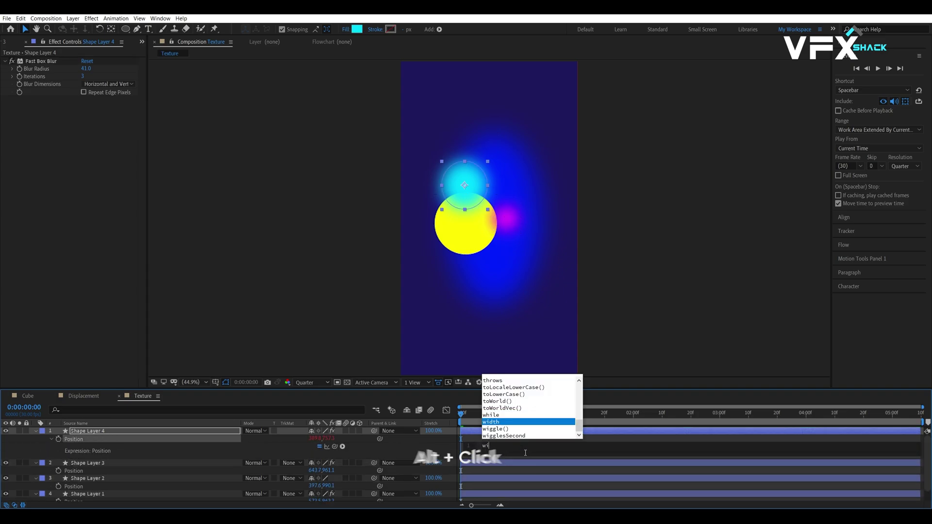
{"action": "type", "text": "ggle"}
{"action": "key", "text": "Return"}
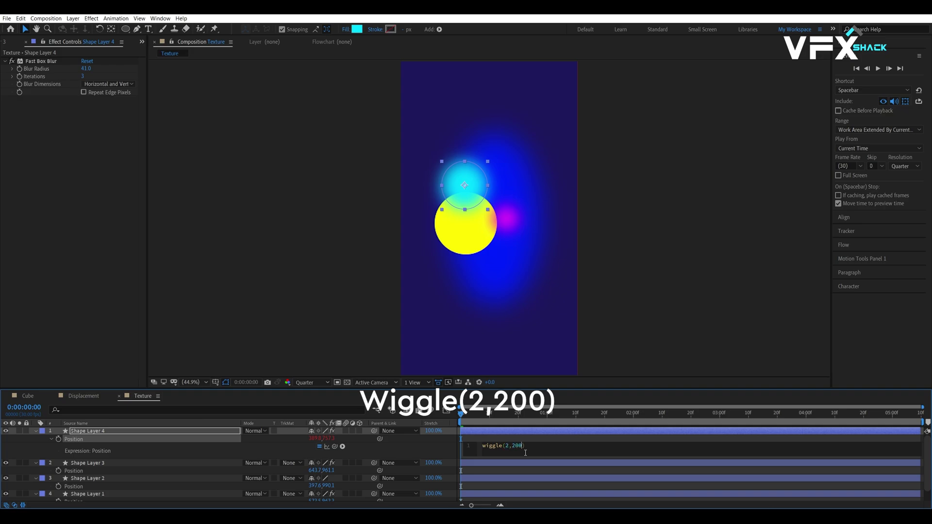
{"action": "left_click", "coordinate": [492, 465]}
{"action": "key", "text": "space"}
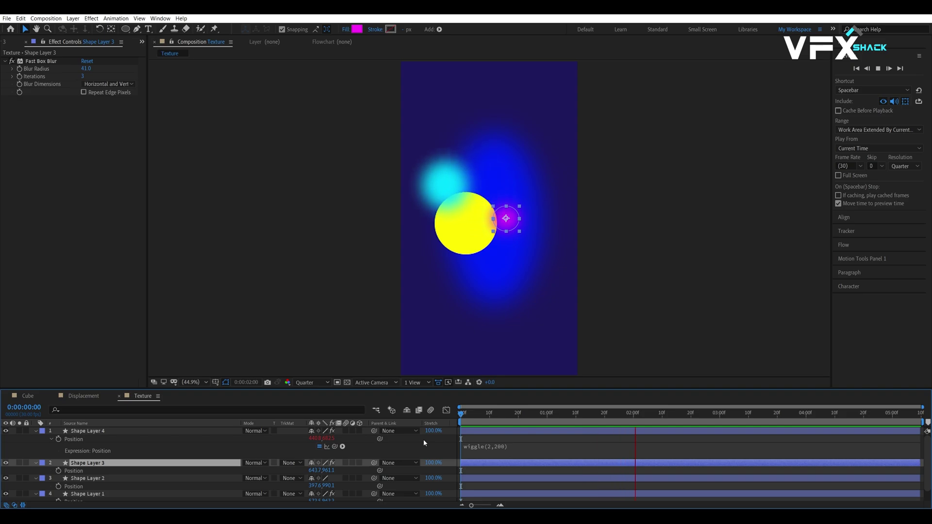
{"action": "key", "text": "space"}
Copy the wiggle expression to Shape Layer 3's Position and change it to wiggle(2,150).
{"action": "left_click", "coordinate": [496, 456]}
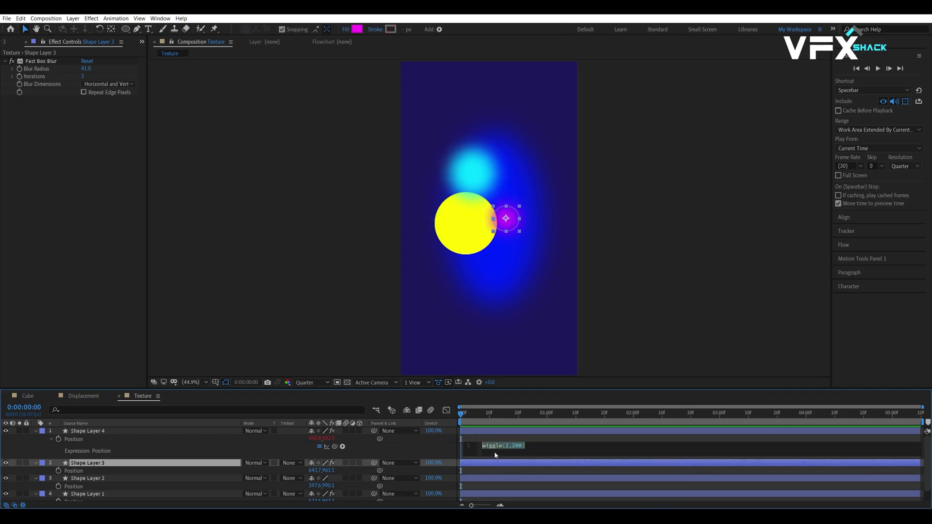
{"action": "left_click", "coordinate": [427, 446]}
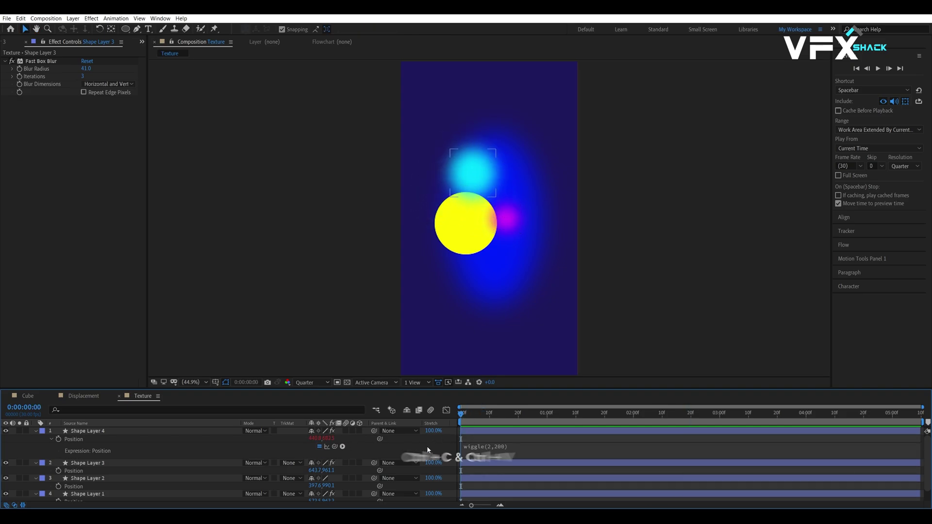
{"action": "scroll", "coordinate": [126, 447], "scroll_direction": "down", "scroll_amount": 1}
{"action": "left_click", "coordinate": [91, 467]}
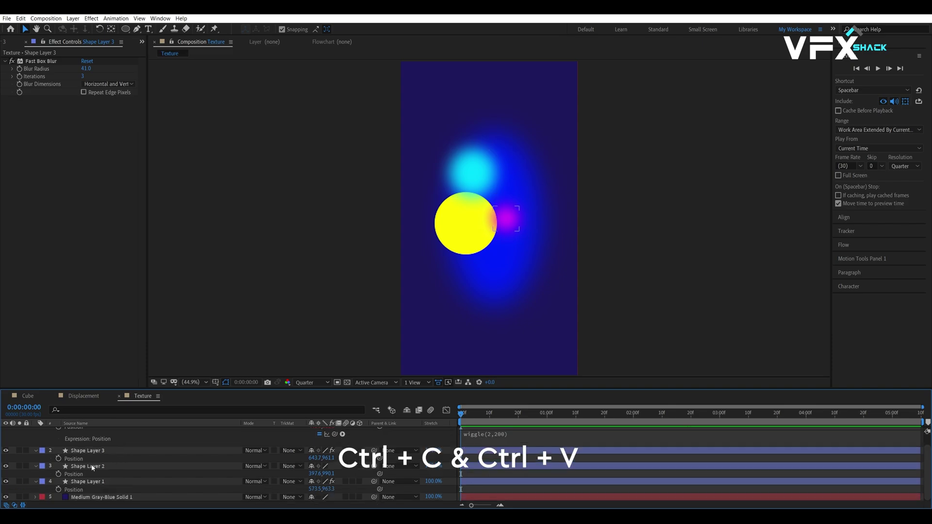
{"action": "left_click", "coordinate": [60, 458]}
{"action": "key", "text": "ctrl+v"}
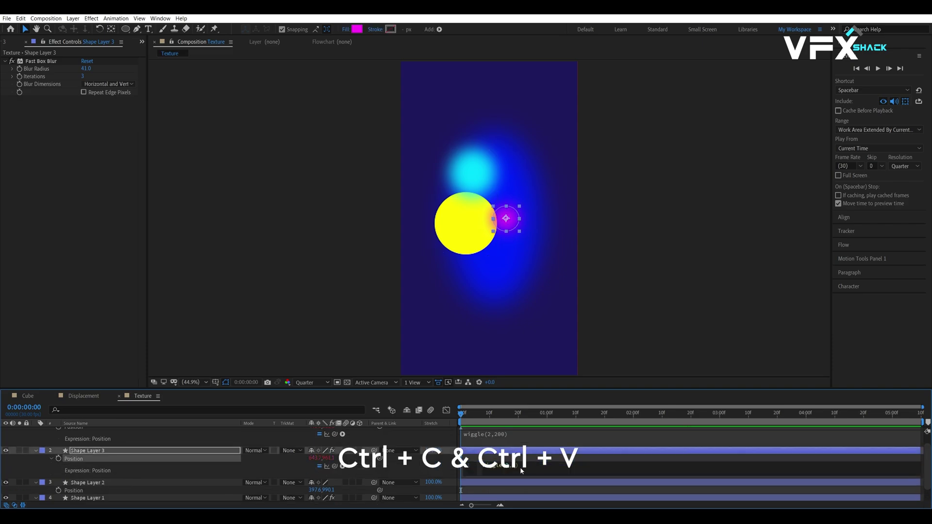
{"action": "type", "text": "50"}
Paste the wiggle expression onto Shape Layer 2's Position and change it to wiggle(2,300).
{"action": "left_click", "coordinate": [58, 490], "text": "alt"}
{"action": "key", "text": "ctrl+v"}
{"action": "scroll", "coordinate": [504, 497], "scroll_direction": "down", "scroll_amount": 1}
{"action": "left_click_drag", "start_coordinate": [514, 496], "coordinate": [511, 496]}
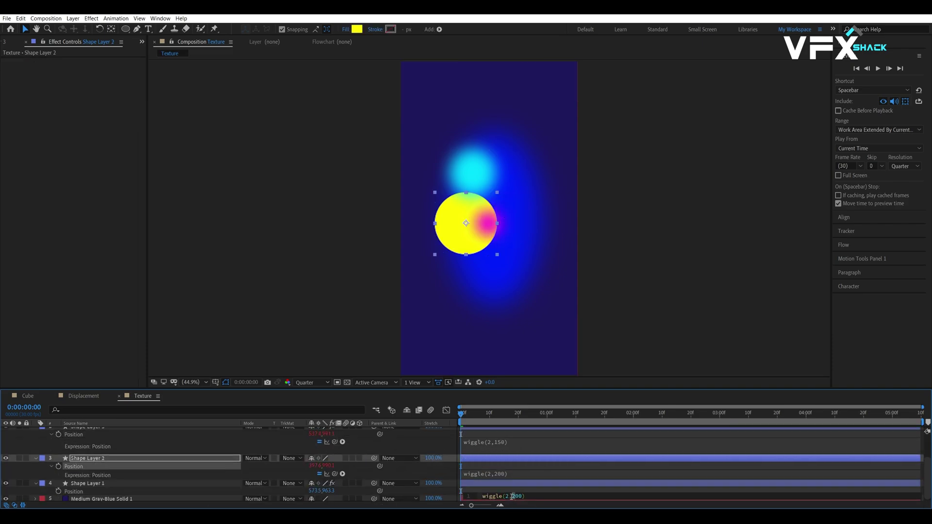
{"action": "type", "text": "3"}
{"action": "left_click", "coordinate": [540, 473]}
{"action": "left_click", "coordinate": [365, 458]}
Paste the expression wiggle(2,200) onto Shape Layer 1's Position and preview all the wiggling shapes.
{"action": "scroll", "coordinate": [291, 473], "scroll_direction": "down", "scroll_amount": 1}
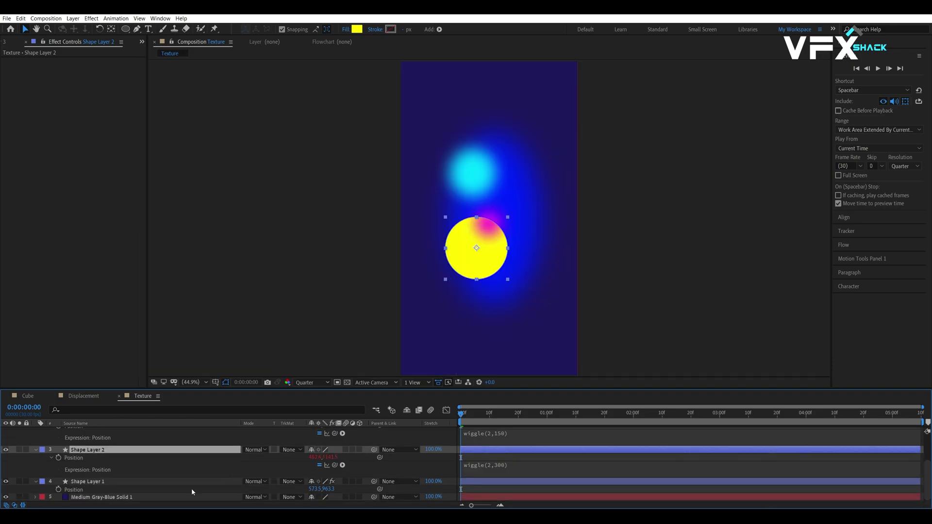
{"action": "left_click", "coordinate": [58, 489], "text": "alt"}
{"action": "key", "text": "ctrl+v"}
{"action": "left_click", "coordinate": [502, 465]}
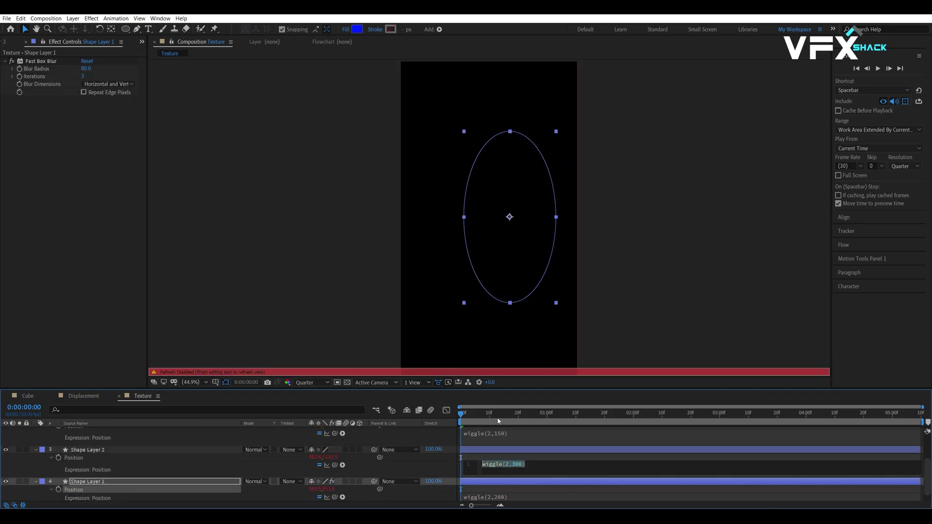
{"action": "left_click", "coordinate": [454, 426]}
{"action": "key", "text": "space"}
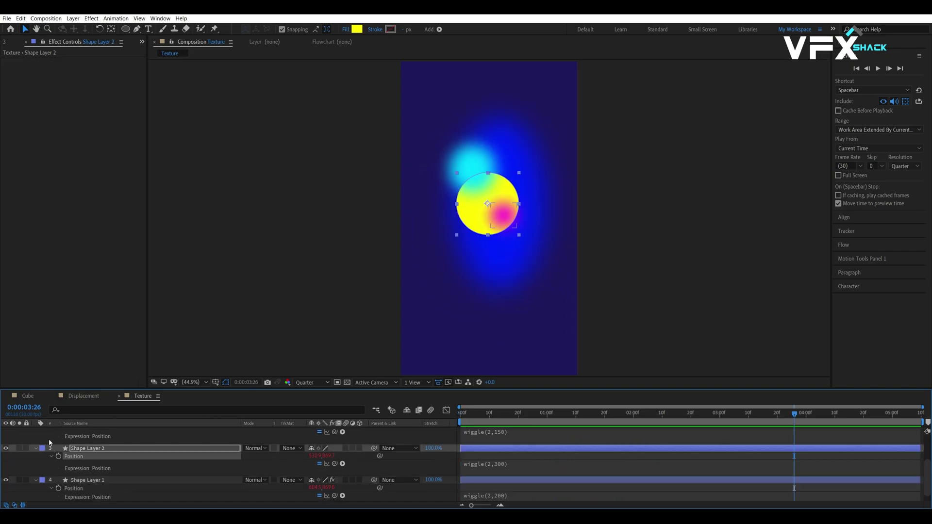
Collapse all layer properties and apply Gradient Ramp to the dark blue background solid.
{"action": "key", "text": "ctrl+a"}
{"action": "key", "text": "u"}
{"action": "left_click", "coordinate": [120, 480]}
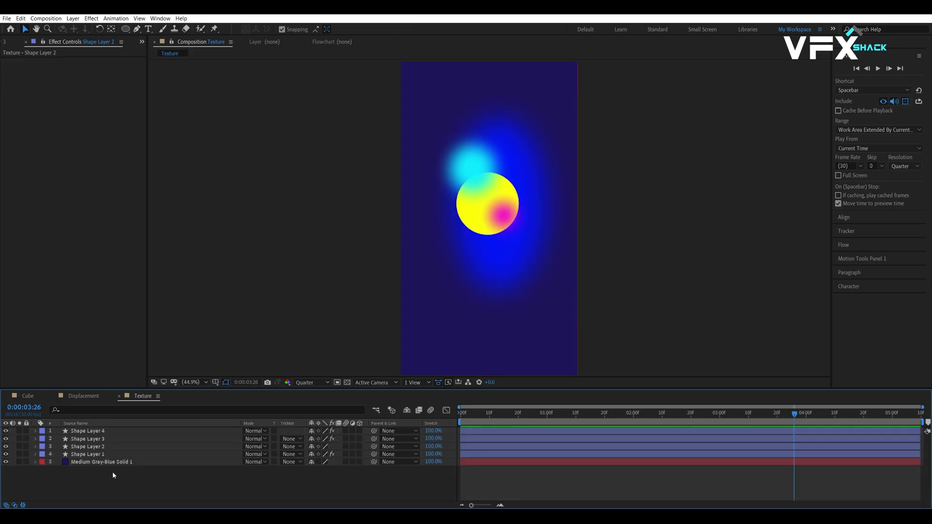
{"action": "left_click", "coordinate": [110, 462]}
{"action": "key", "text": "ctrl+space"}
{"action": "type", "text": "ramp"}
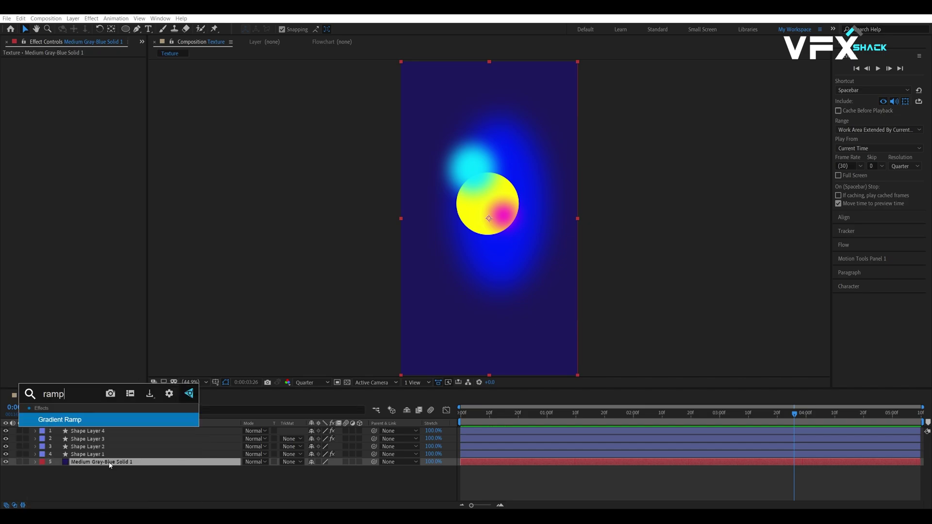
{"action": "key", "text": "Return"}
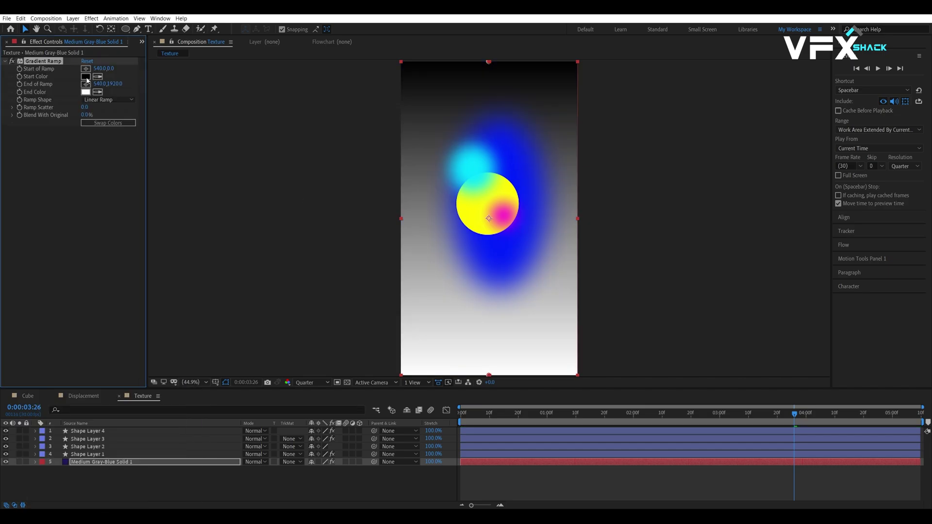
Set the Gradient Ramp's start color to light blue and end color to pink, and preview the texture.
{"action": "left_click", "coordinate": [477, 146]}
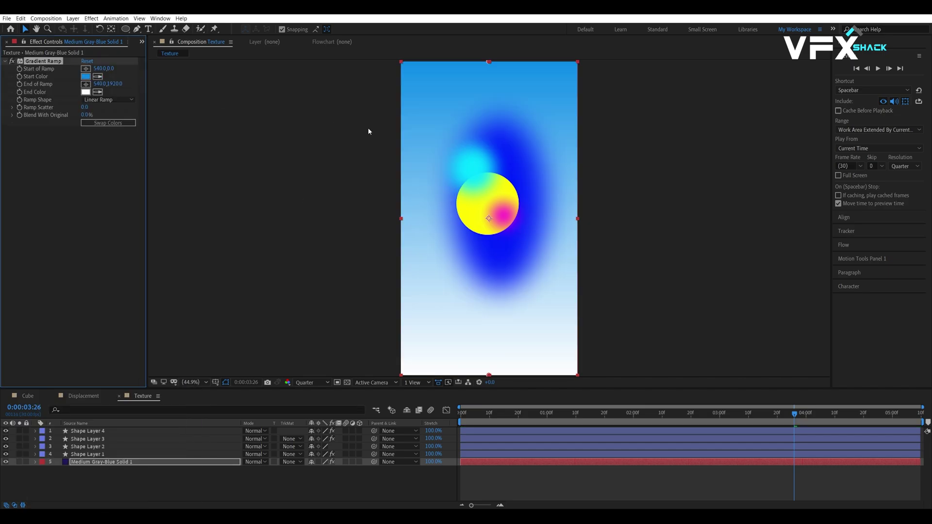
{"action": "left_click", "coordinate": [86, 78]}
{"action": "left_click", "coordinate": [674, 195]}
{"action": "left_click", "coordinate": [820, 201]}
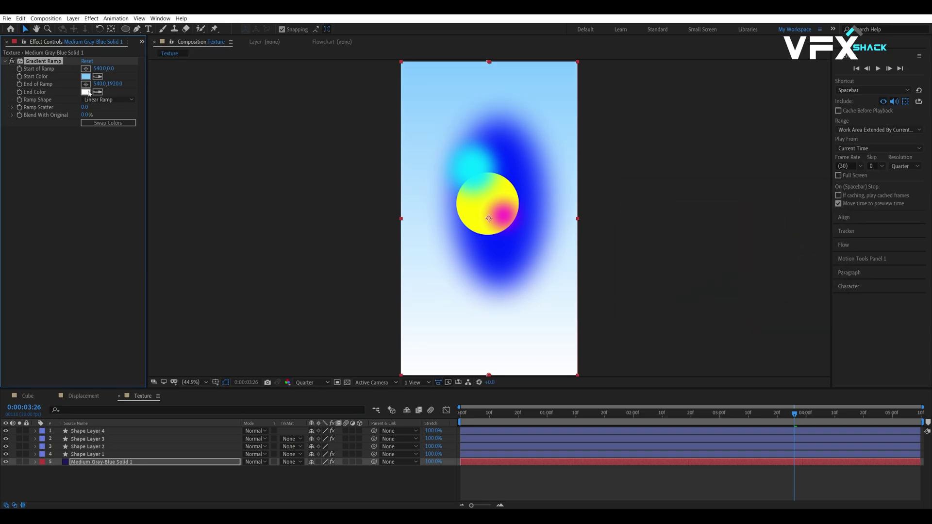
{"action": "left_click", "coordinate": [513, 227]}
{"action": "key", "text": "space"}
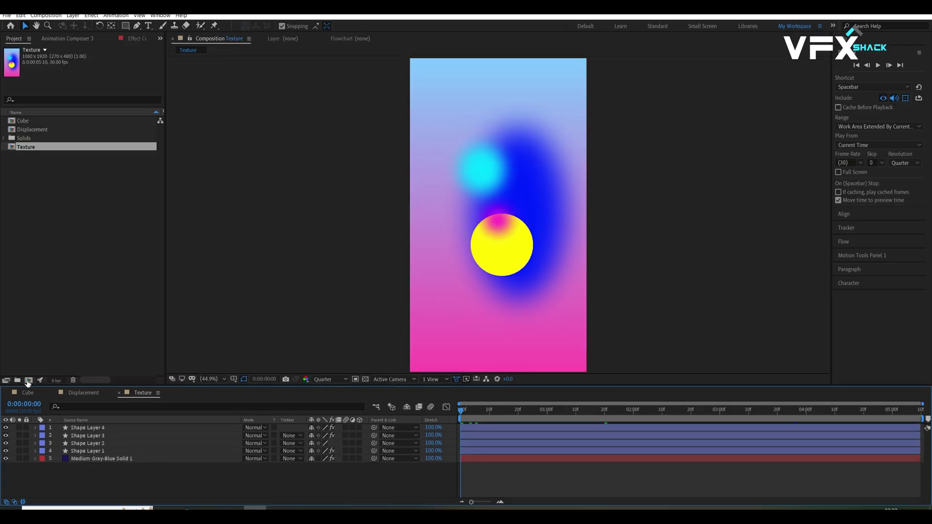
Create a 1080 × 1920 composition named Main and add a comp-size white solid to it.
{"action": "left_click", "coordinate": [28, 381]}
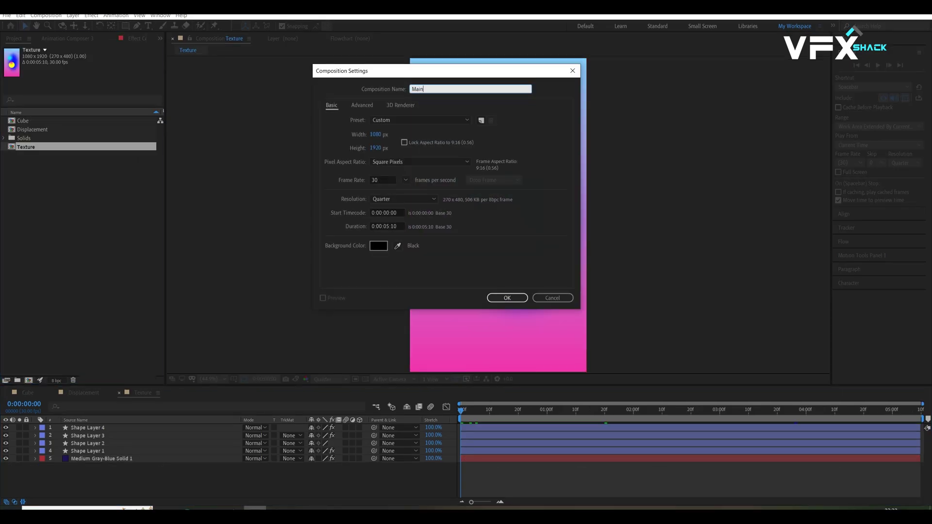
{"action": "key", "text": "Return"}
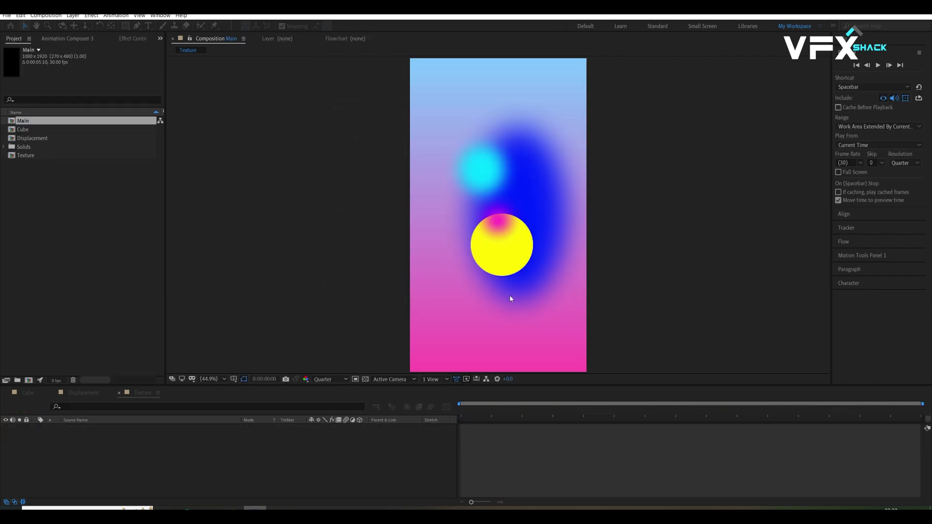
{"action": "key", "text": "ctrl+y"}
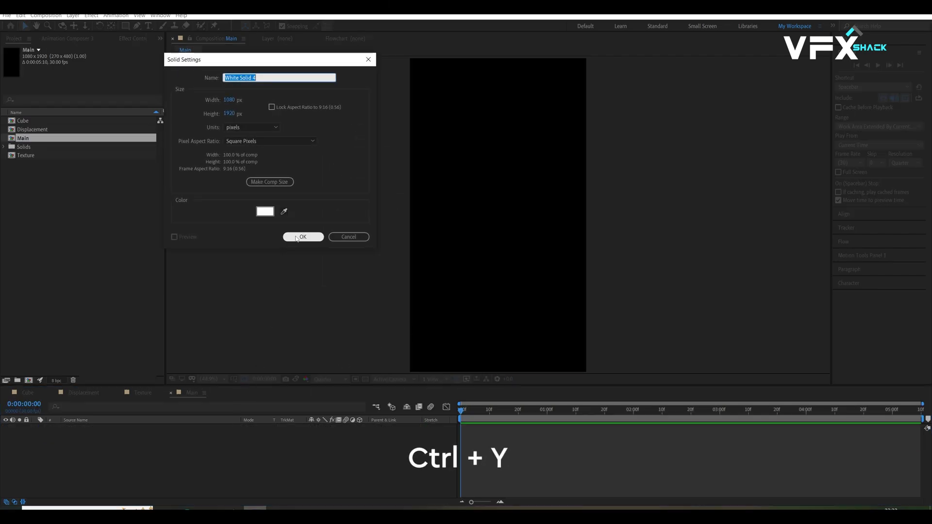
{"action": "key", "text": "Return"}
Apply Gradient Ramp to the BG solid and set its end color to purple, keeping the black start color.
{"action": "key", "text": "ctrl+space"}
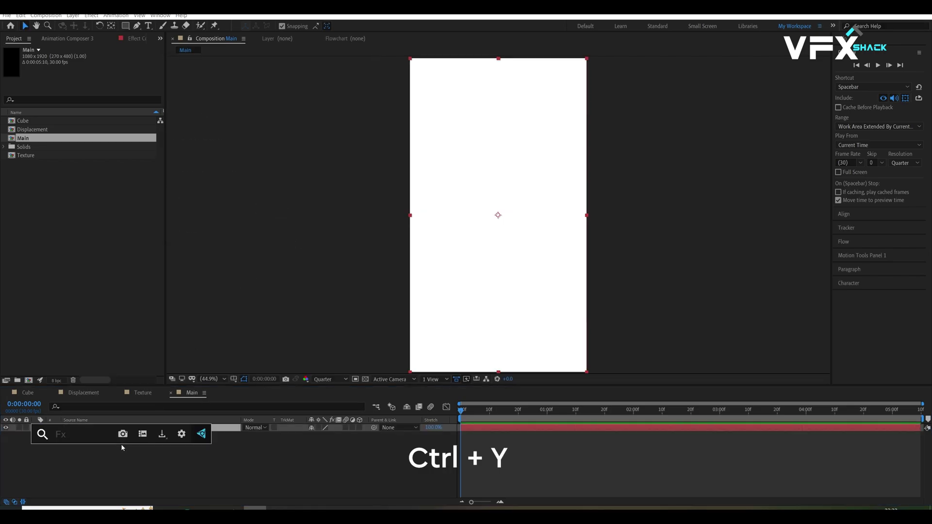
{"action": "type", "text": "ramp"}
{"action": "key", "text": "Return"}
{"action": "left_click", "coordinate": [95, 88]}
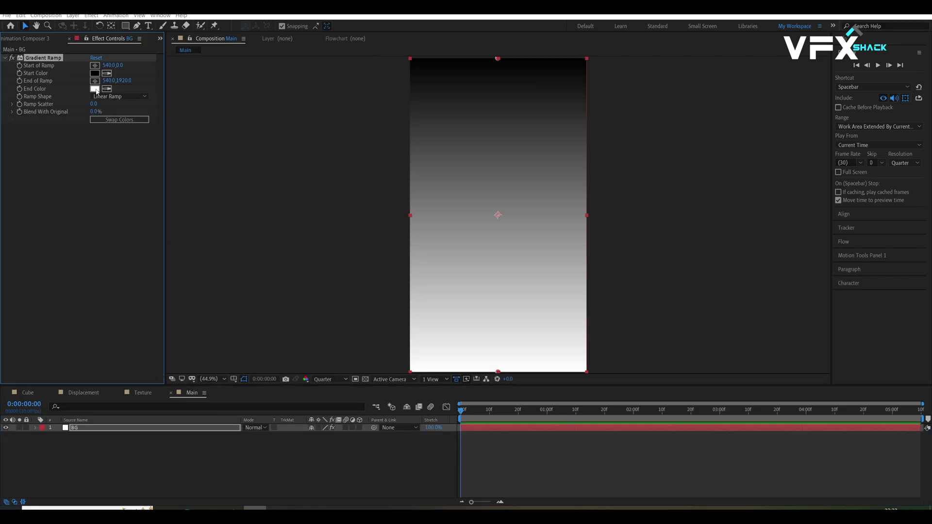
{"action": "left_click", "coordinate": [747, 220]}
{"action": "left_click", "coordinate": [731, 216]}
{"action": "left_click", "coordinate": [820, 197]}
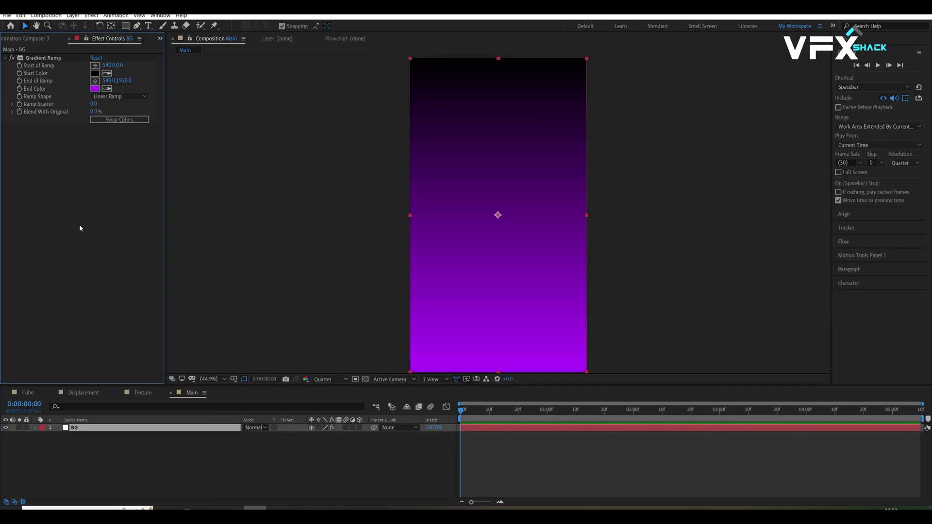
{"action": "left_click", "coordinate": [185, 454]}
{"action": "key", "text": "ctrl+0"}
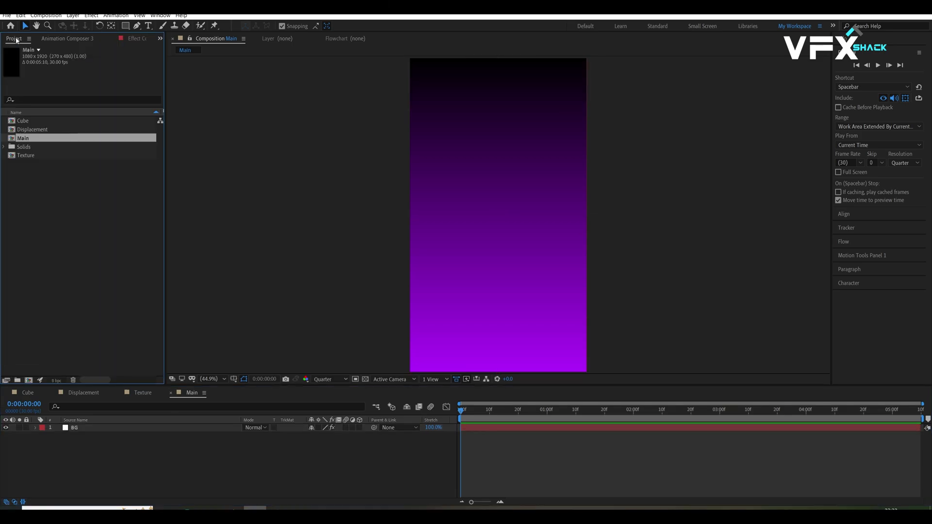
Add the Displacement and Texture comps to Main, with Texture directly beneath Displacement and above BG.
{"action": "left_click", "coordinate": [30, 130]}
{"action": "left_click_drag", "start_coordinate": [30, 131], "coordinate": [87, 428]}
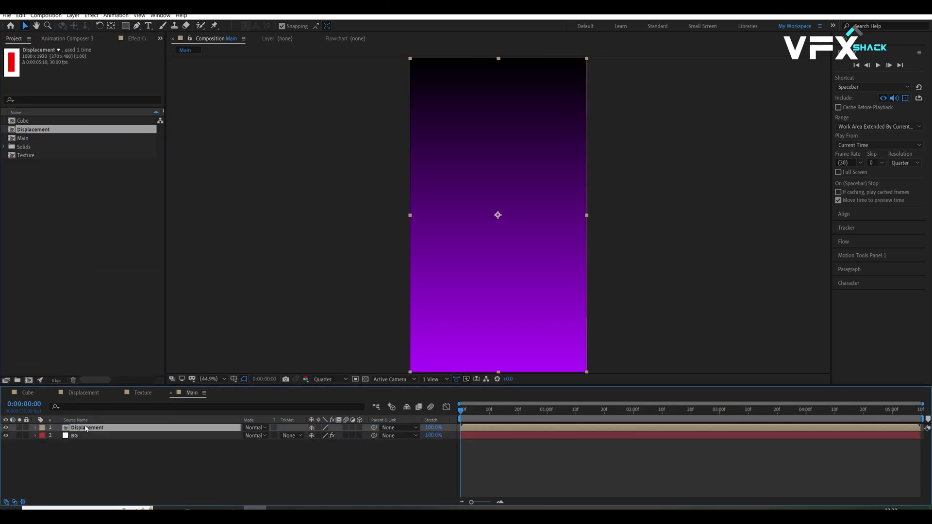
{"action": "left_click_drag", "start_coordinate": [20, 156], "coordinate": [66, 435]}
{"action": "left_click", "coordinate": [55, 431]}
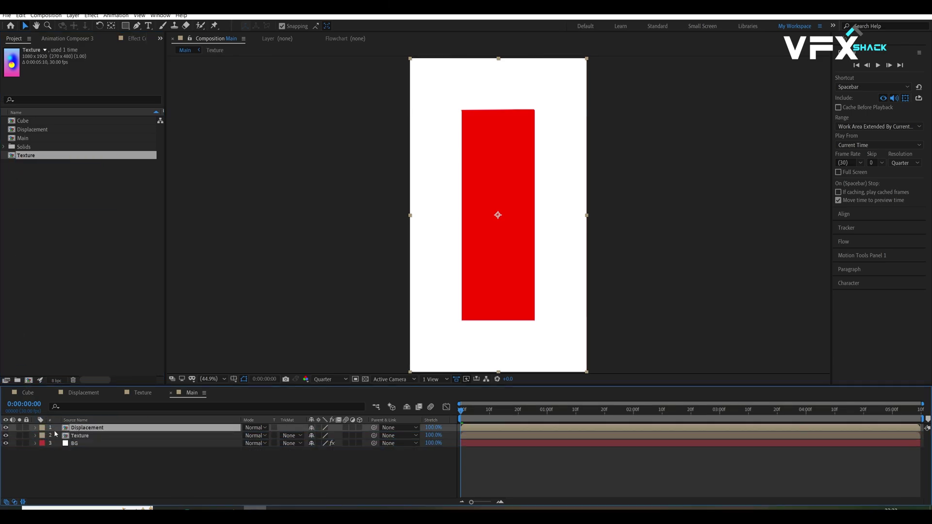
Solo the Displacement layer at 0:00:01:15 and apply the Color Key effect to it.
{"action": "left_click_drag", "start_coordinate": [532, 412], "coordinate": [589, 407]}
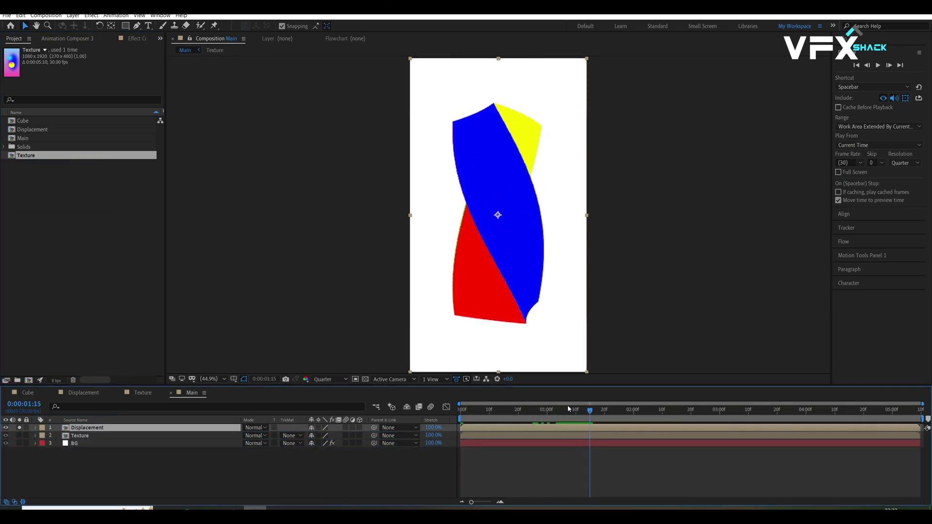
{"action": "key", "text": "ctrl+space"}
{"action": "type", "text": "color"}
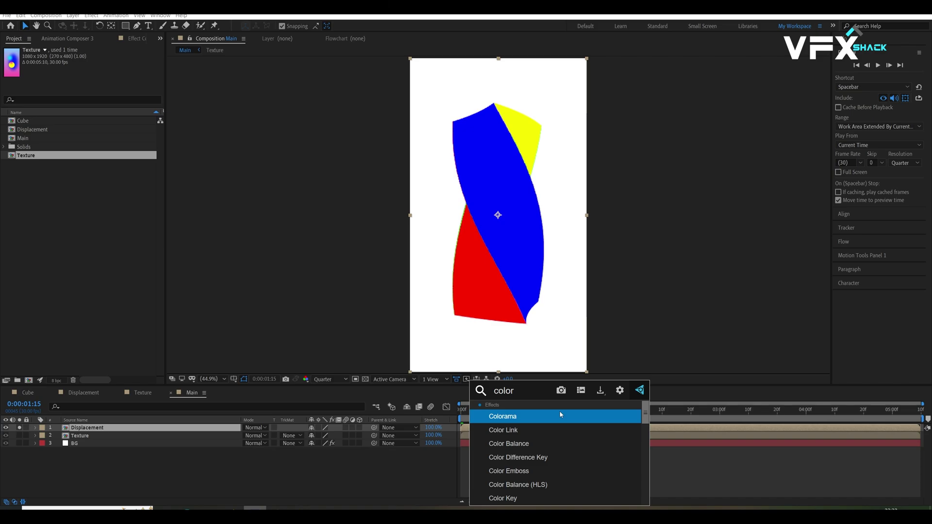
{"action": "key", "text": "Down"}
{"action": "key", "text": "Down"}
{"action": "key", "text": "Down"}
{"action": "key", "text": "Down"}
{"action": "key", "text": "Down"}
{"action": "key", "text": "Down"}
{"action": "key", "text": "Return"}
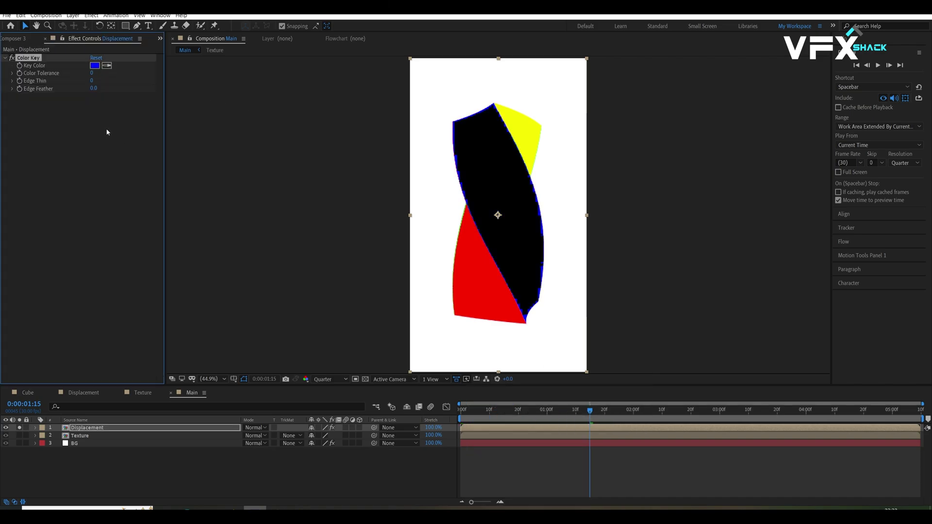
Sample the red face as the Displacement layer's Key Color and set Color Tolerance to 220.
{"action": "left_click", "coordinate": [467, 257]}
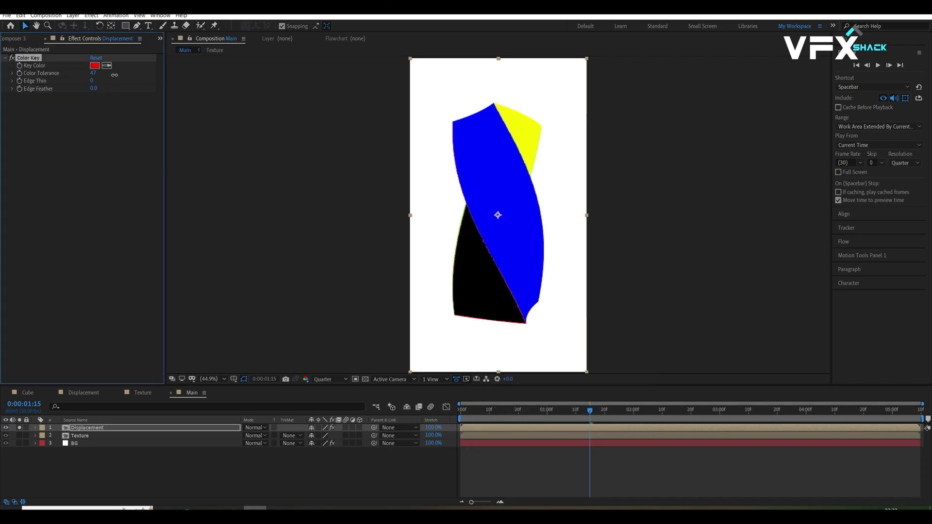
{"action": "left_click_drag", "start_coordinate": [114, 75], "coordinate": [115, 75]}
{"action": "scroll", "coordinate": [540, 301], "scroll_direction": "up", "scroll_amount": 2}
{"action": "left_click_drag", "start_coordinate": [540, 300], "coordinate": [519, 209]}
{"action": "left_click_drag", "start_coordinate": [92, 74], "coordinate": [153, 68]}
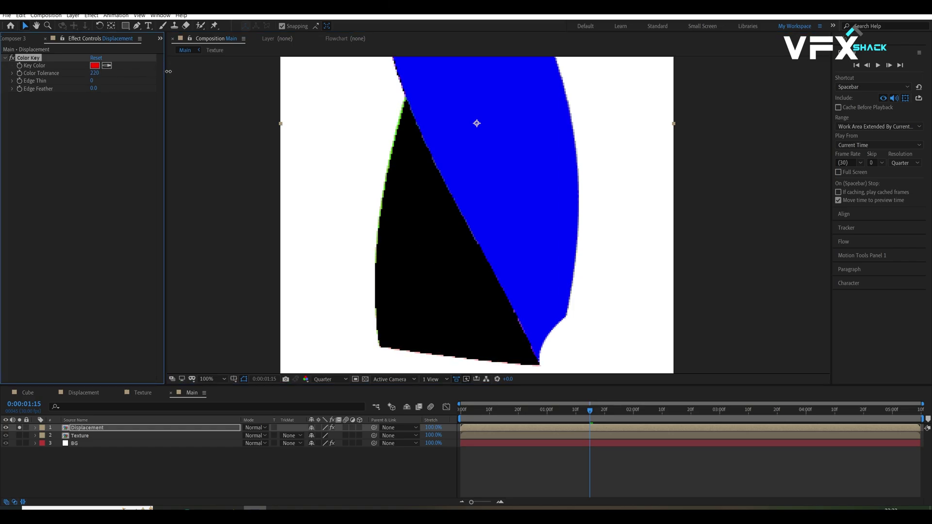
{"action": "scroll", "coordinate": [341, 164], "scroll_direction": "down", "scroll_amount": 4}
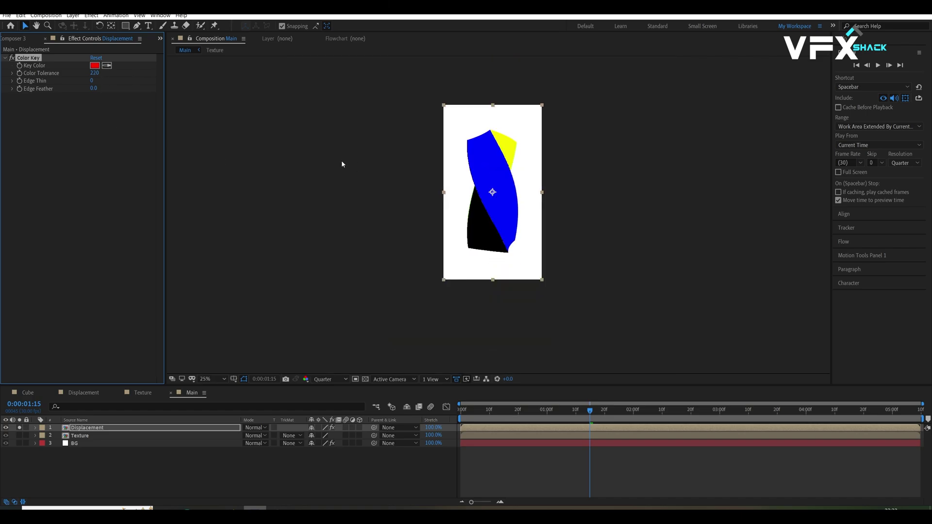
Unsolo Displacement and set the Texture layer's track matte to Alpha Inverted Matte "Displacement".
{"action": "left_click", "coordinate": [18, 428]}
{"action": "left_click", "coordinate": [116, 436]}
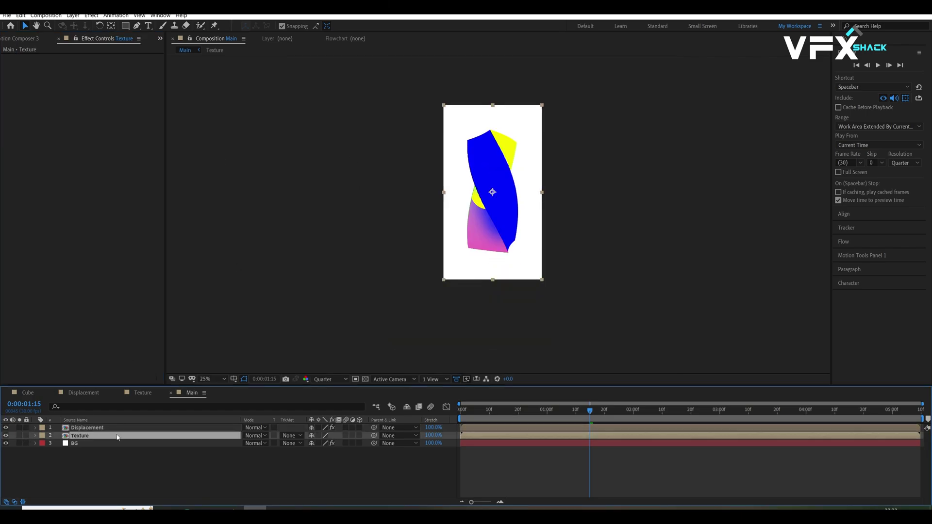
{"action": "left_click", "coordinate": [296, 435]}
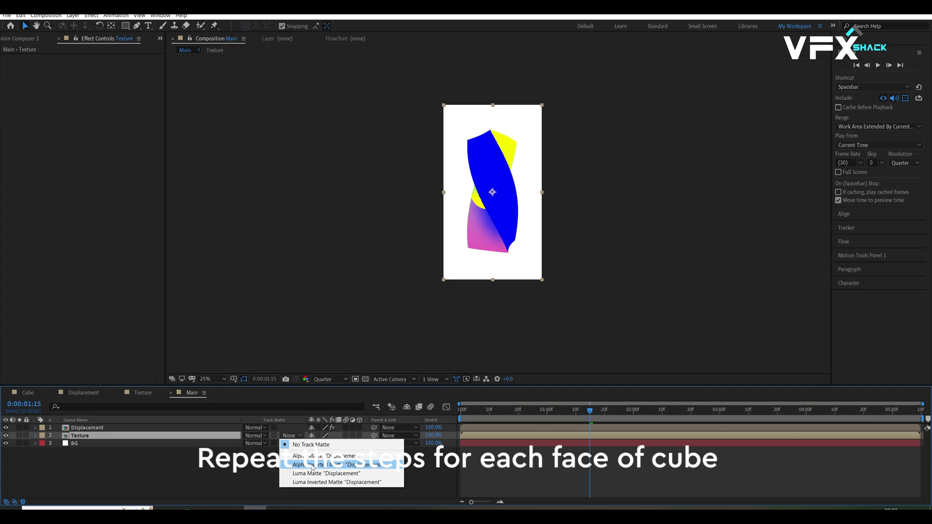
{"action": "left_click", "coordinate": [337, 464]}
{"action": "scroll", "coordinate": [496, 234], "scroll_direction": "up", "scroll_amount": 2}
Label the Displacement and Texture layers Red and duplicate the pair.
{"action": "left_click", "coordinate": [94, 427], "text": "shift"}
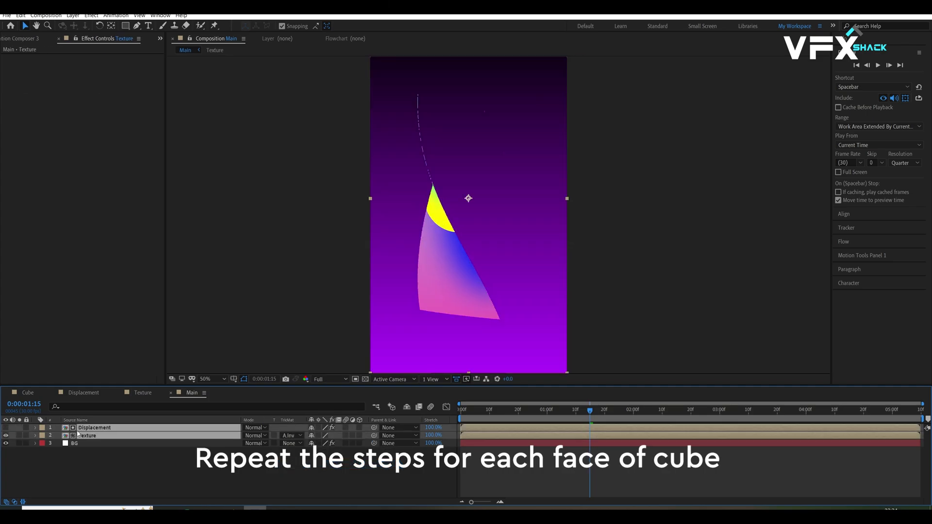
{"action": "left_click", "coordinate": [41, 435]}
{"action": "left_click", "coordinate": [56, 294]}
{"action": "key", "text": "ctrl+d"}
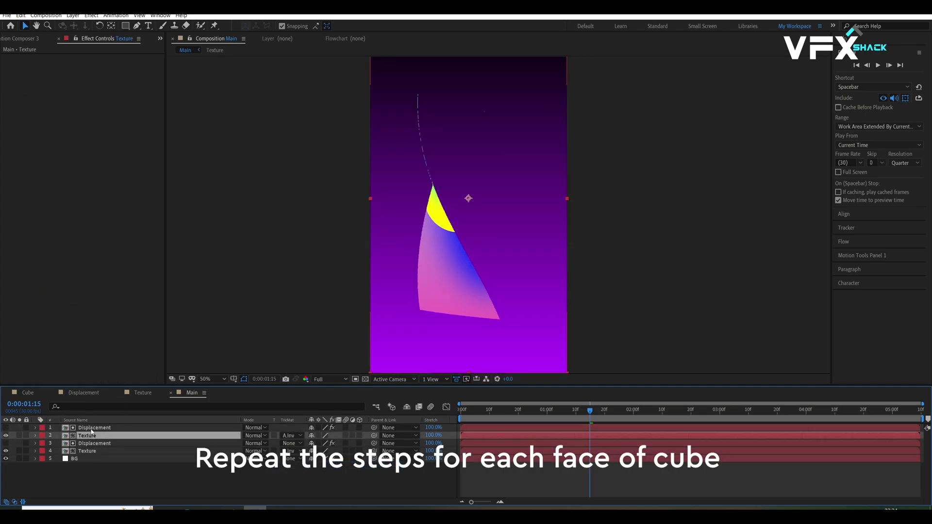
Sample the blue face as the top Displacement copy's Key Color, hide that layer, and label the top pair Blue.
{"action": "left_click", "coordinate": [95, 427]}
{"action": "left_click", "coordinate": [5, 427]}
{"action": "left_click", "coordinate": [107, 65]}
{"action": "left_click", "coordinate": [426, 122]}
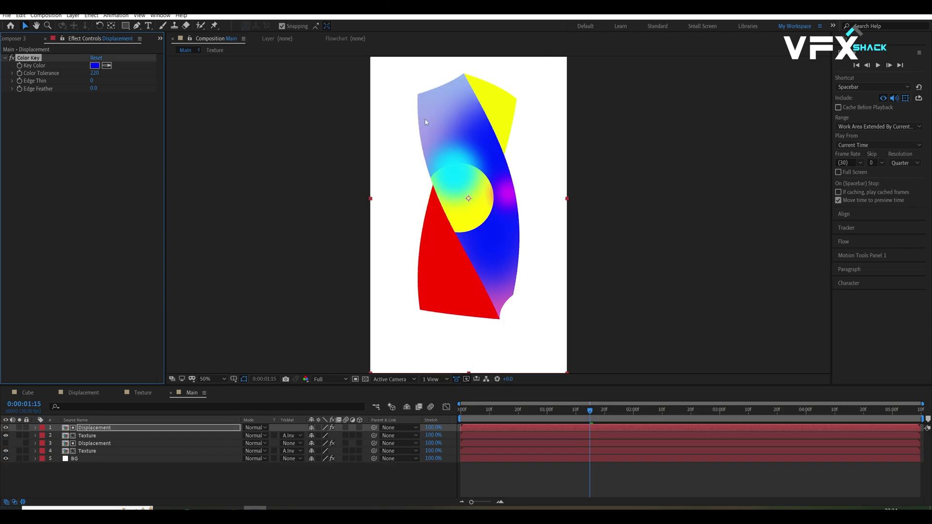
{"action": "left_click", "coordinate": [6, 427]}
{"action": "left_click", "coordinate": [95, 427]}
{"action": "left_click", "coordinate": [87, 435], "text": "ctrl"}
{"action": "left_click", "coordinate": [43, 436]}
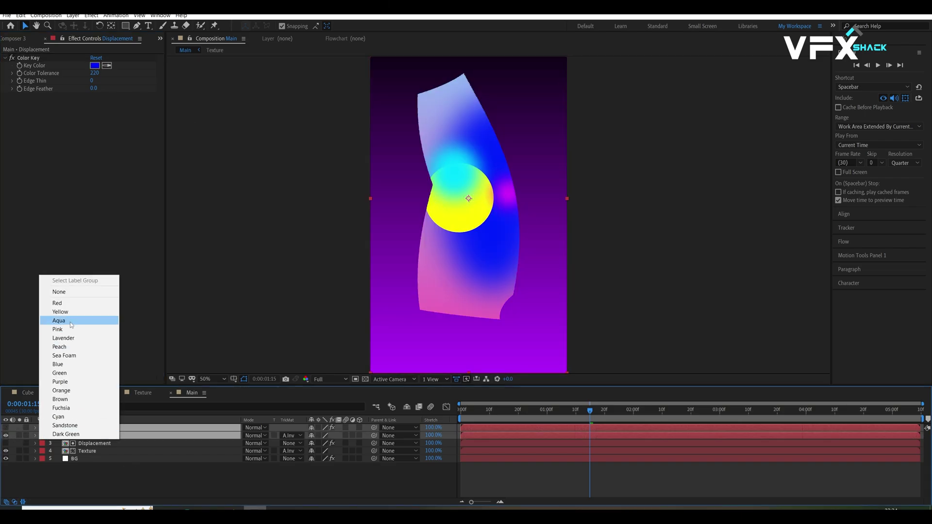
{"action": "left_click", "coordinate": [59, 365]}
Duplicate the blue Displacement and Texture pair and label the copy Green.
{"action": "key", "text": "ctrl+d"}
{"action": "left_click", "coordinate": [42, 435]}
{"action": "left_click", "coordinate": [58, 374]}
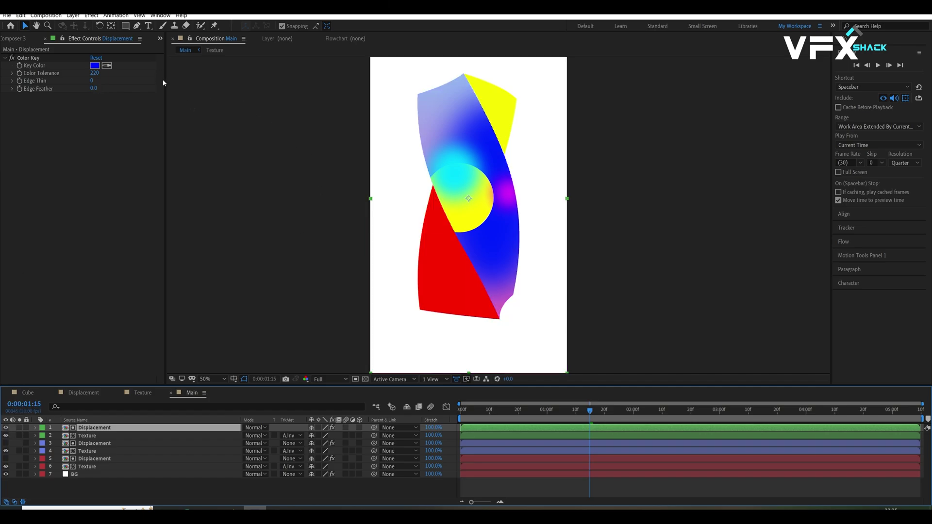
{"action": "left_click", "coordinate": [106, 65]}
{"action": "left_click", "coordinate": [504, 96]}
{"action": "key", "text": "ctrl+z"}
At 0:00:03:07, sample the green face as the top Displacement layer's Key Color and hide the layer.
{"action": "left_click", "coordinate": [541, 412]}
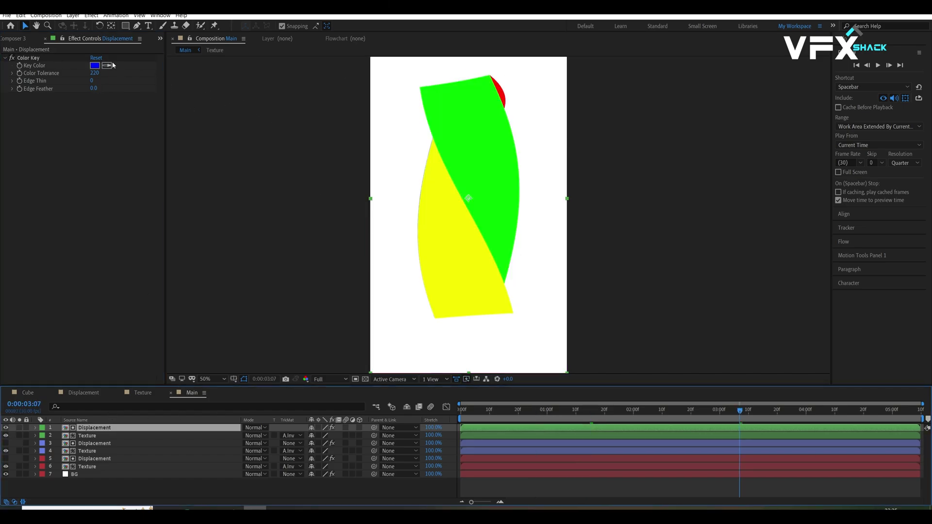
{"action": "left_click", "coordinate": [107, 65]}
{"action": "left_click", "coordinate": [456, 121]}
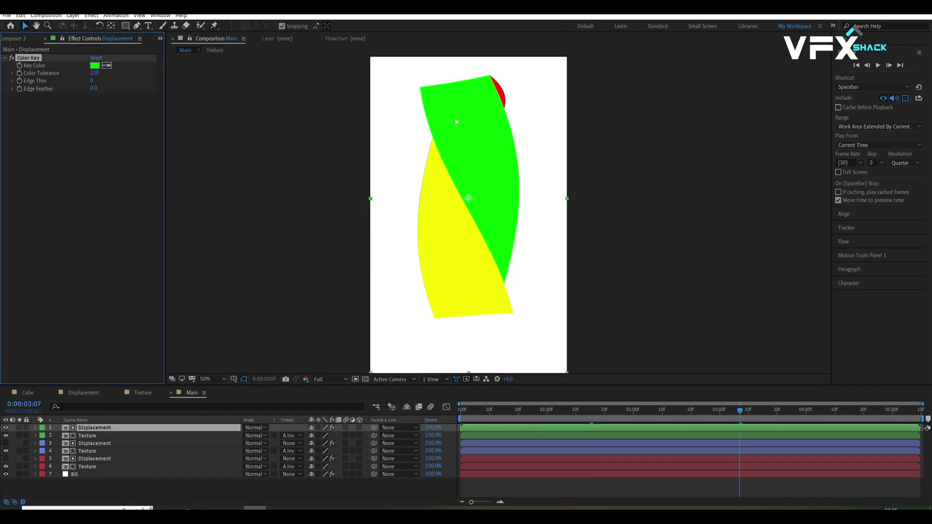
{"action": "left_click", "coordinate": [6, 428]}
Duplicate the green Displacement and Texture pair and label the top copy Yellow.
{"action": "left_click", "coordinate": [102, 434], "text": "shift"}
{"action": "key", "text": "ctrl+d"}
{"action": "left_click", "coordinate": [77, 442]}
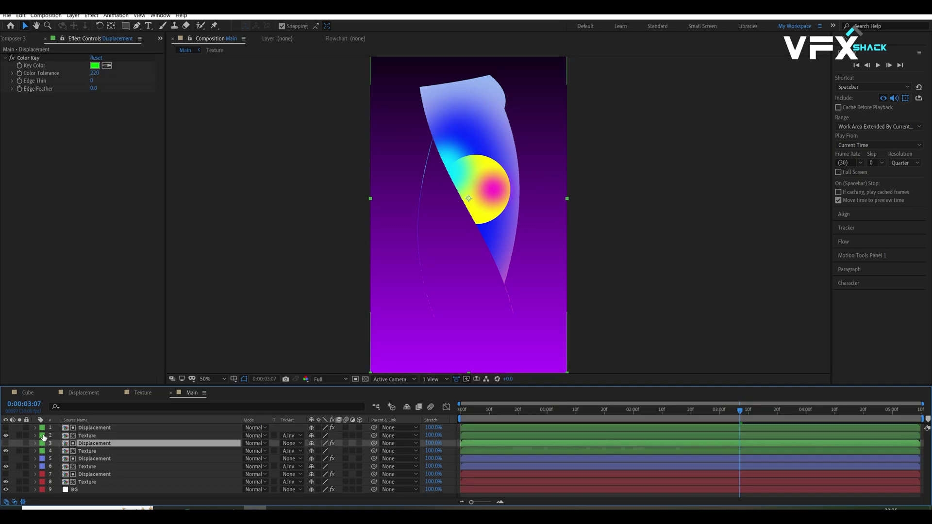
{"action": "left_click", "coordinate": [43, 435]}
{"action": "left_click", "coordinate": [150, 430]}
{"action": "left_click", "coordinate": [150, 429], "text": "shift"}
{"action": "left_click", "coordinate": [42, 428]}
{"action": "left_click", "coordinate": [63, 304]}
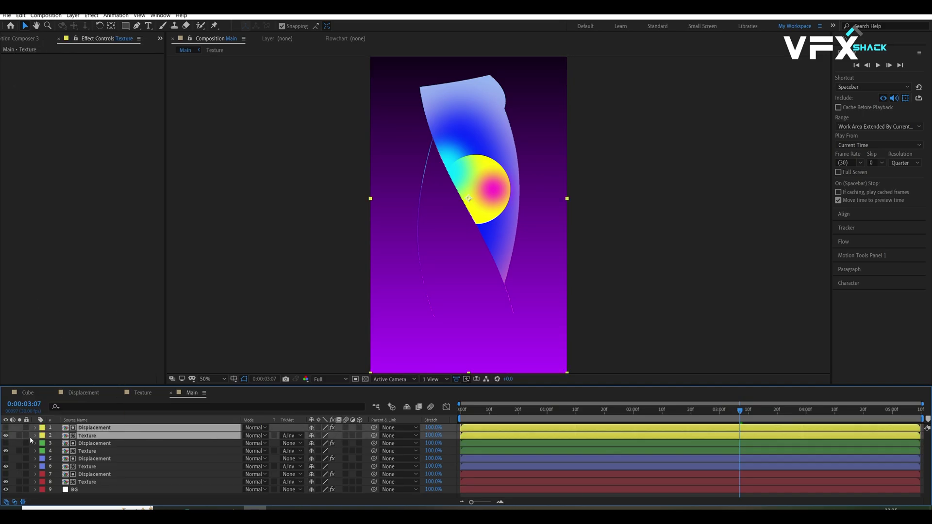
Solo the top Displacement at 0:00:01:13, sample the yellow face as its Key Color, unsolo it and scrub through the result.
{"action": "left_click", "coordinate": [83, 443]}
{"action": "left_click", "coordinate": [86, 428]}
{"action": "left_click", "coordinate": [87, 435]}
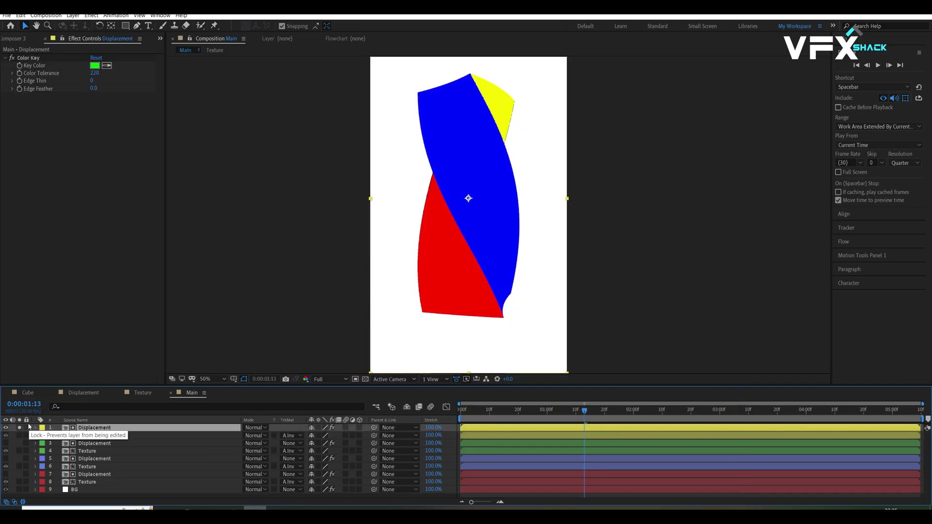
{"action": "left_click", "coordinate": [107, 65]}
{"action": "left_click", "coordinate": [504, 101]}
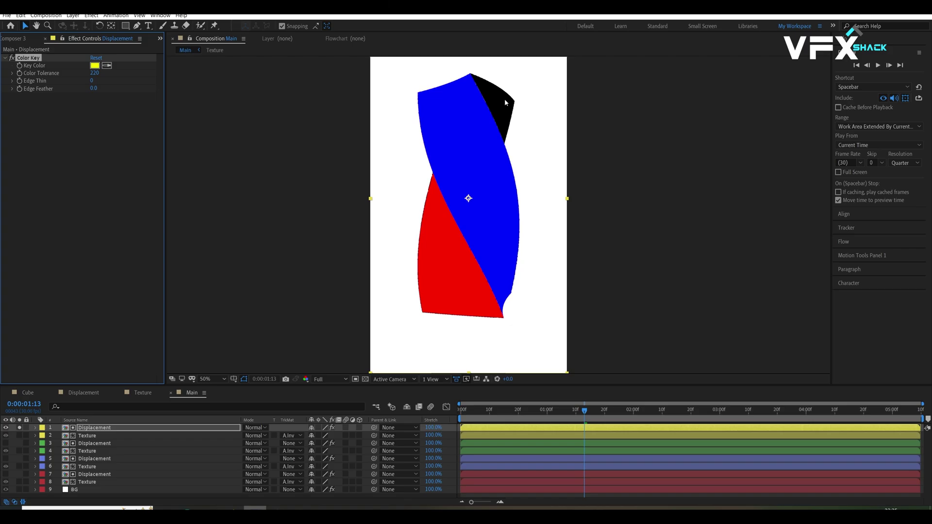
{"action": "left_click", "coordinate": [19, 428]}
{"action": "left_click_drag", "start_coordinate": [542, 410], "coordinate": [520, 410]}
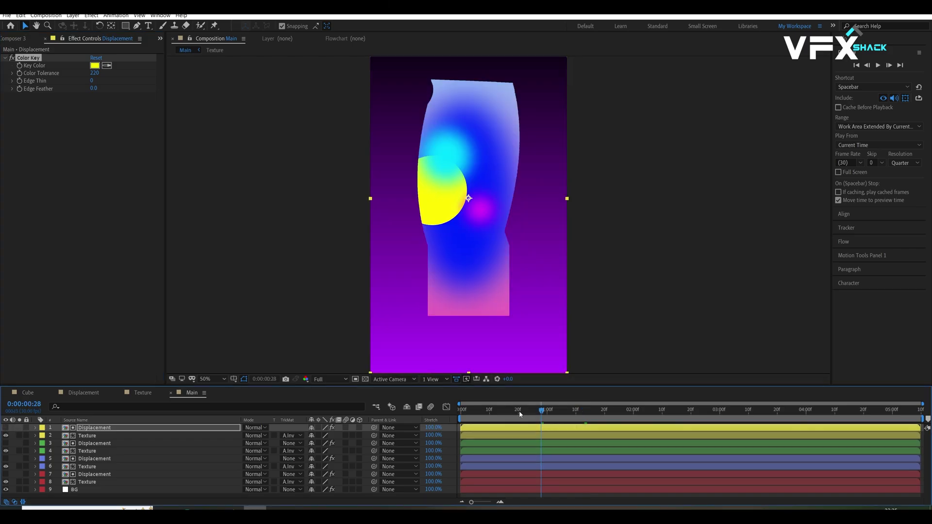
{"action": "left_click", "coordinate": [610, 412]}
Apply Fast Box Blur to the red-labeled Texture layer with a Blur Radius of 25.
{"action": "left_click", "coordinate": [119, 482]}
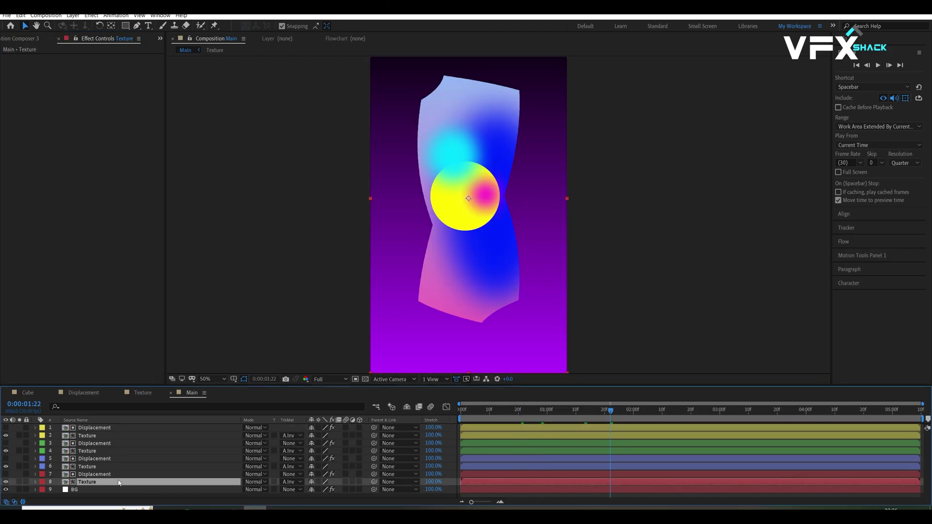
{"action": "key", "text": "ctrl+space"}
{"action": "type", "text": "fast"}
{"action": "key", "text": "Return"}
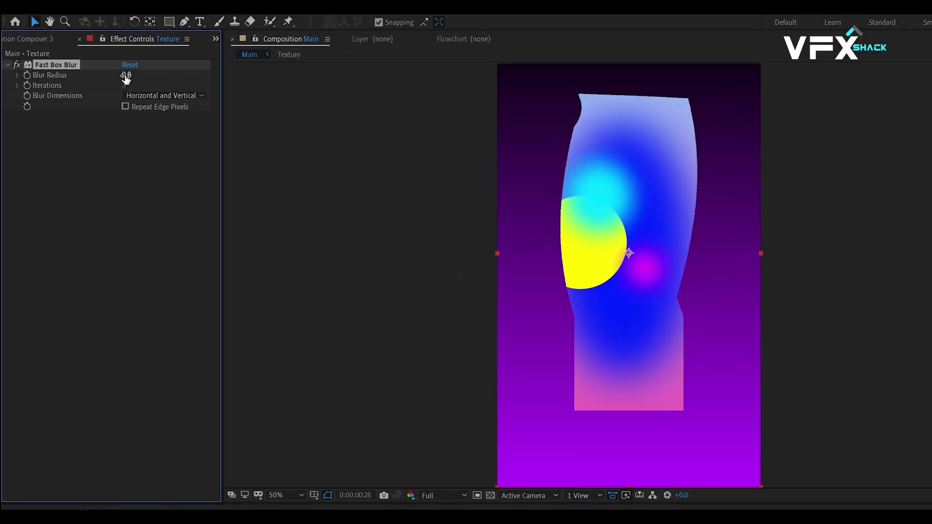
{"action": "left_click_drag", "start_coordinate": [126, 78], "coordinate": [130, 76]}
{"action": "left_click", "coordinate": [131, 74]}
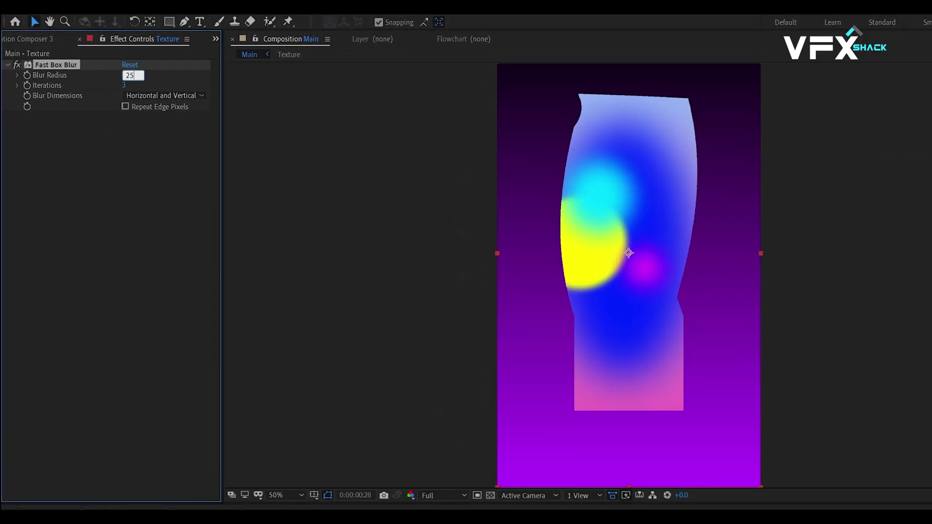
{"action": "key", "text": "Return"}
Add the Scatter effect to the red-labeled Texture layer with a Scatter Amount of 25 and inspect the grain.
{"action": "key", "text": "ctrl+space"}
{"action": "type", "text": "scatt"}
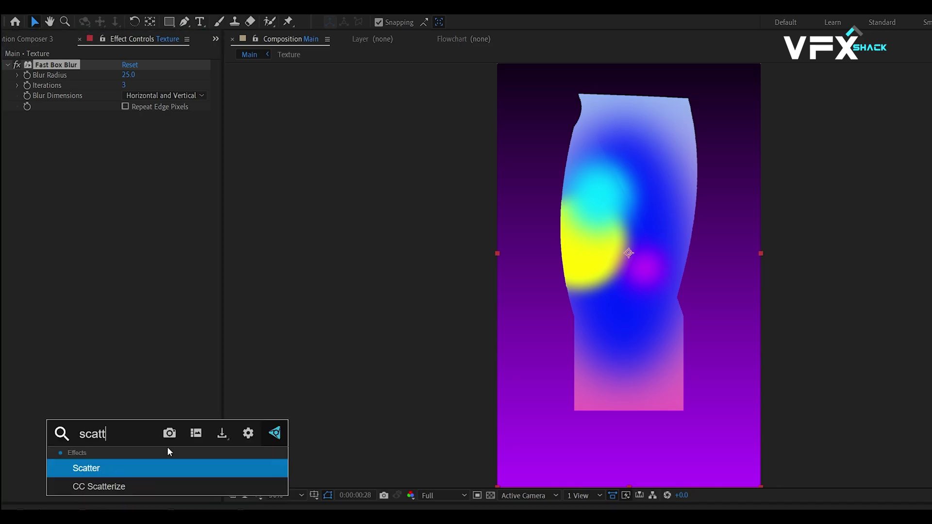
{"action": "key", "text": "Return"}
{"action": "left_click", "coordinate": [126, 127]}
{"action": "type", "text": "25"}
{"action": "key", "text": "Return"}
{"action": "scroll", "coordinate": [634, 204], "scroll_direction": "up", "scroll_amount": 2}
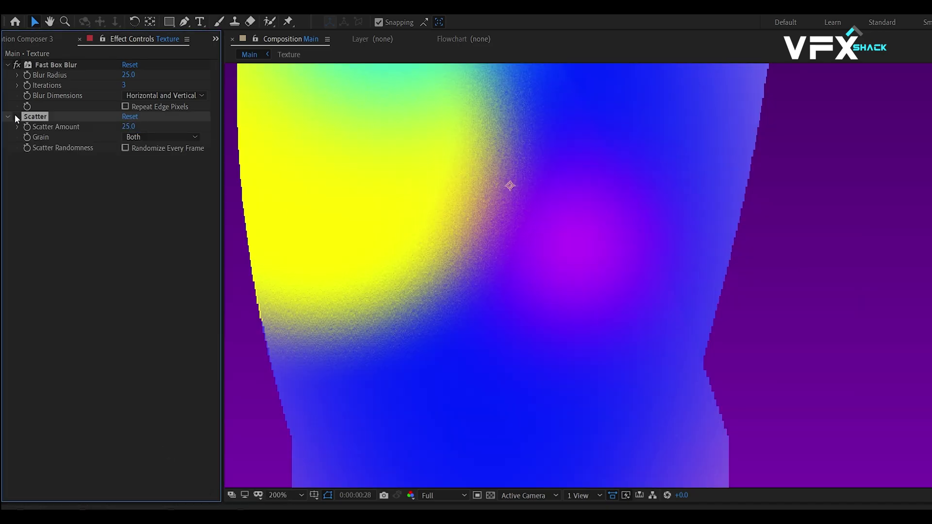
{"action": "scroll", "coordinate": [543, 226], "scroll_direction": "down", "scroll_amount": 2}
{"action": "scroll", "coordinate": [543, 227], "scroll_direction": "up", "scroll_amount": 1}
Add Levels to the red-labeled Texture layer and raise Input Black to 64.
{"action": "key", "text": "ctrl+space"}
{"action": "type", "text": "levels"}
{"action": "key", "text": "Return"}
{"action": "scroll", "coordinate": [535, 292], "scroll_direction": "down", "scroll_amount": 2}
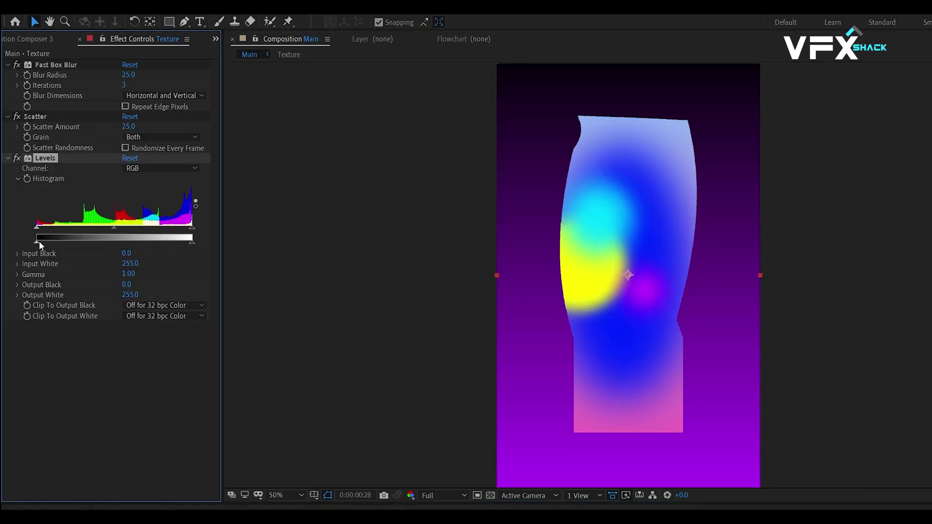
{"action": "left_click_drag", "start_coordinate": [38, 227], "coordinate": [75, 228]}
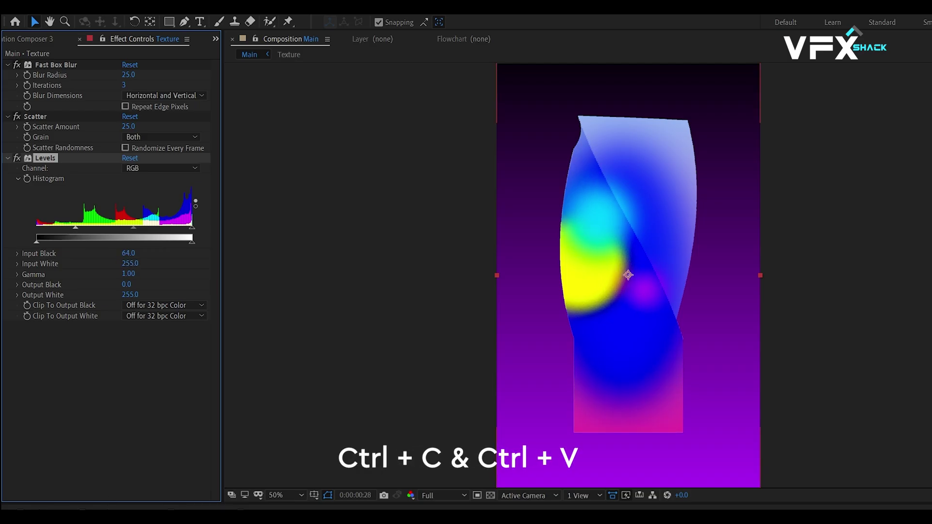
Copy the Fast Box Blur, Scatter and Levels effects from the red-labeled Texture layer to the blue-labeled Texture layer.
{"action": "left_click", "coordinate": [49, 65]}
{"action": "key", "text": "ctrl+a"}
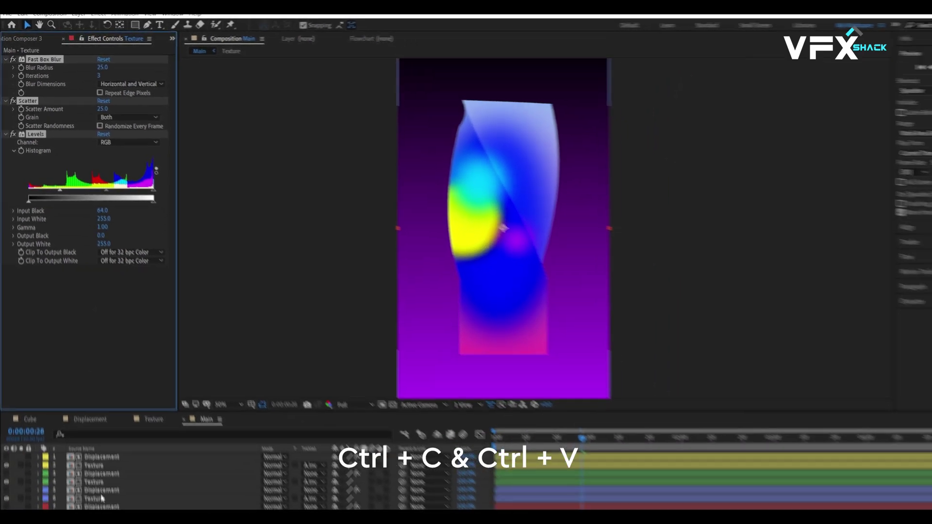
{"action": "left_click", "coordinate": [92, 466]}
{"action": "left_click", "coordinate": [19, 466]}
{"action": "left_click", "coordinate": [19, 464]}
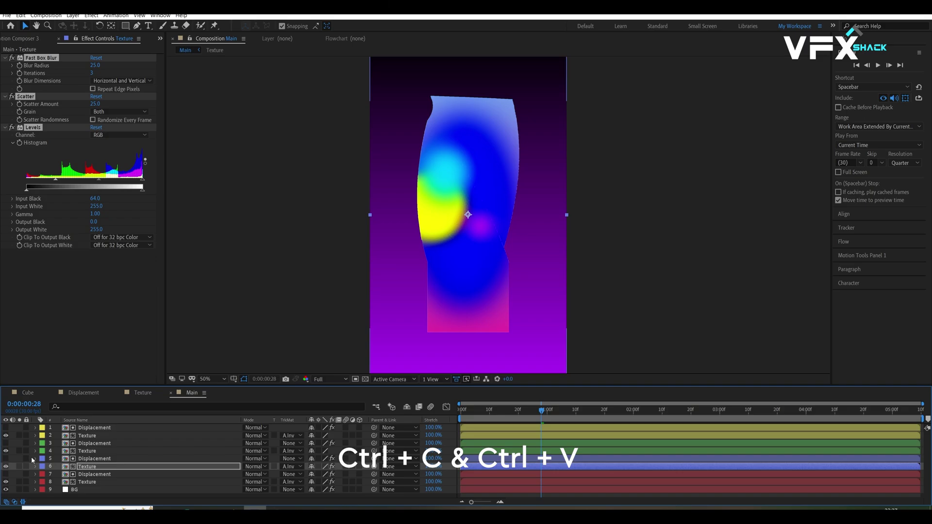
On the blue-labeled Texture layer, set Levels Input Black to 35, Scatter Amount to 70 and Blur Radius to 10.
{"action": "left_click", "coordinate": [50, 203]}
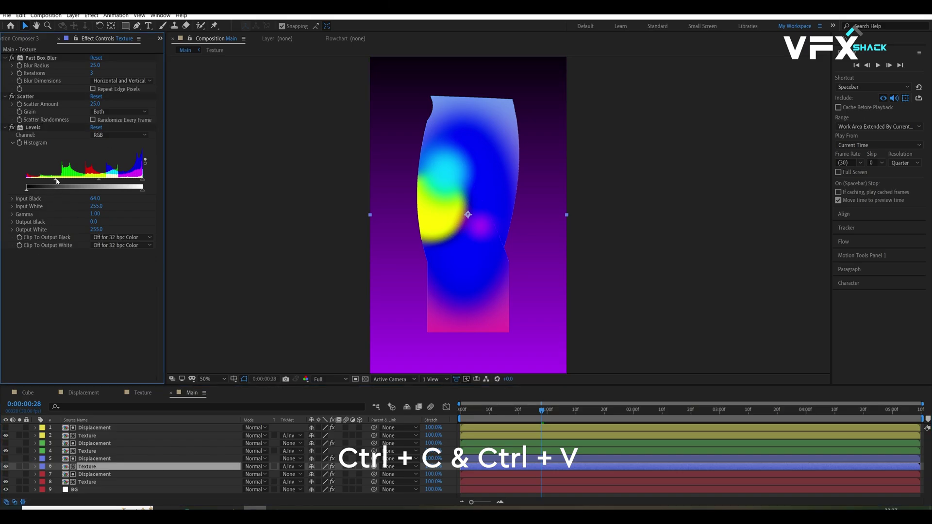
{"action": "left_click_drag", "start_coordinate": [57, 181], "coordinate": [37, 179]}
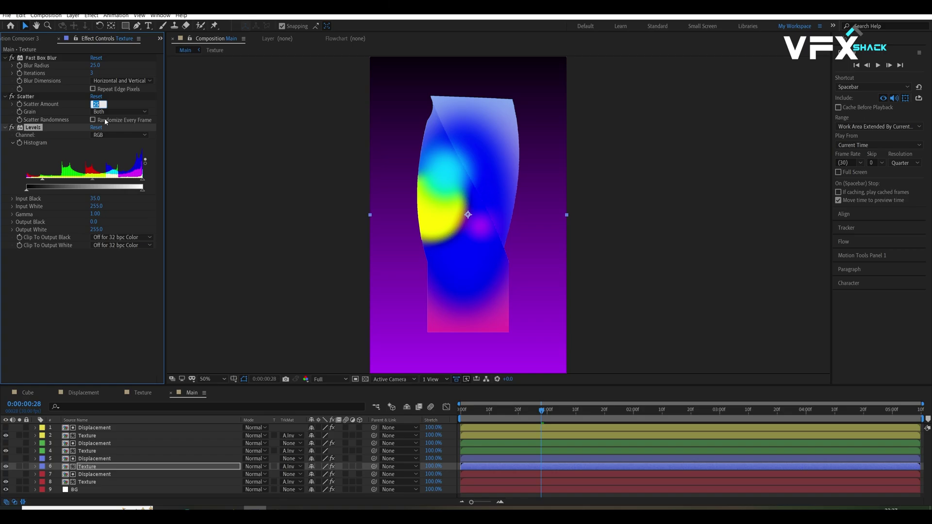
{"action": "type", "text": "70"}
{"action": "key", "text": "Return"}
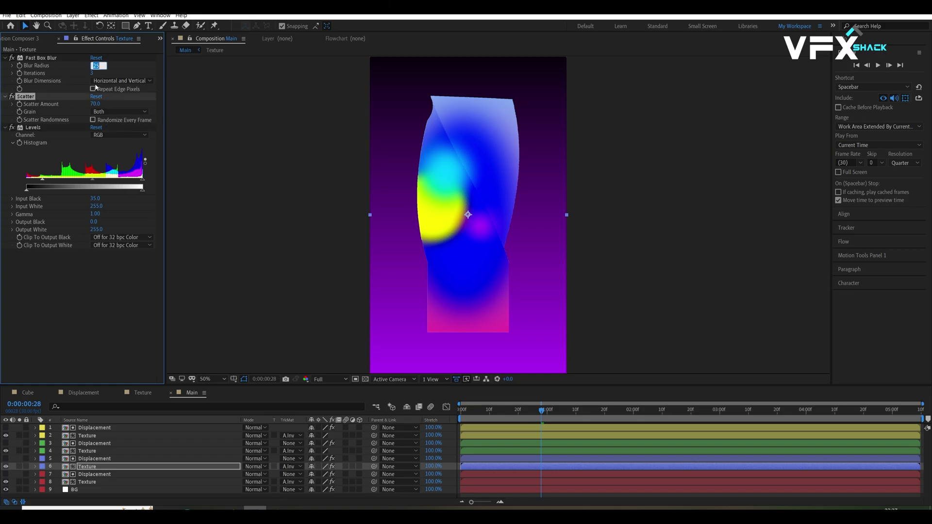
{"action": "key", "text": "Return"}
Add a circular Magnify effect to the blue-labeled Texture layer, centered at 600,940, with Size 261 and Feather 71.5.
{"action": "key", "text": "ctrl+space"}
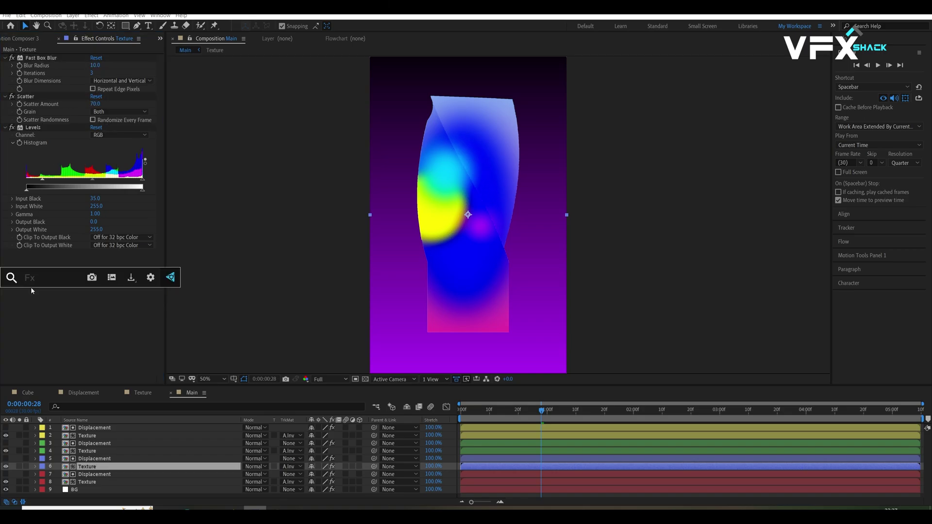
{"action": "type", "text": "magni"}
{"action": "key", "text": "Return"}
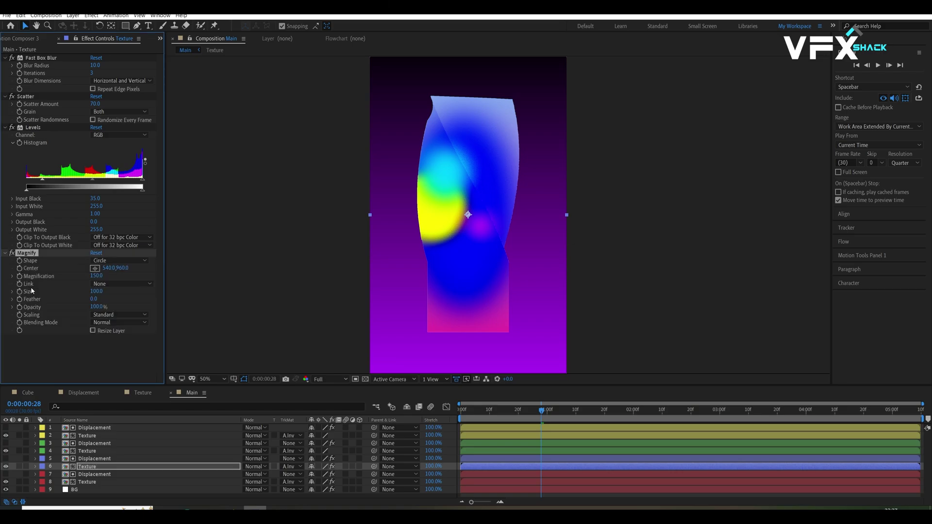
{"action": "left_click", "coordinate": [578, 410]}
{"action": "left_click", "coordinate": [26, 253]}
{"action": "left_click", "coordinate": [118, 261]}
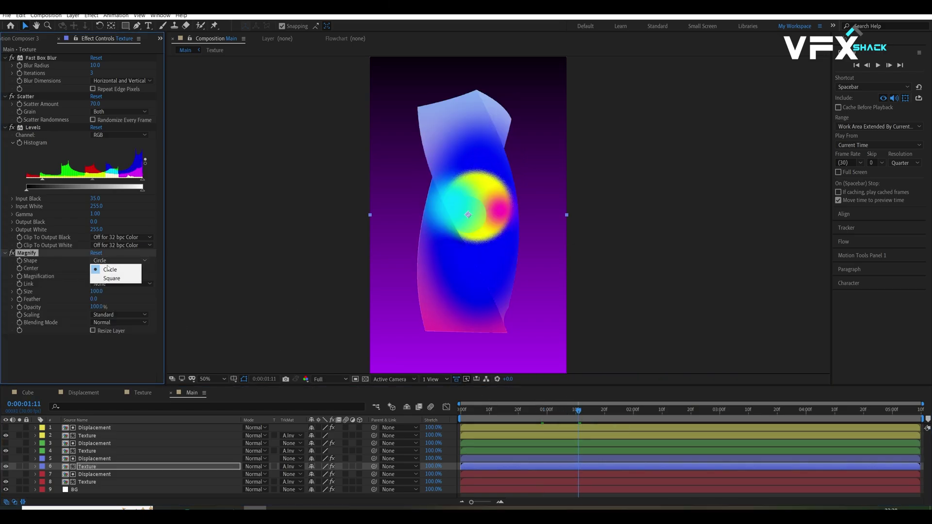
{"action": "left_click", "coordinate": [109, 269]}
{"action": "left_click_drag", "start_coordinate": [472, 214], "coordinate": [480, 211]}
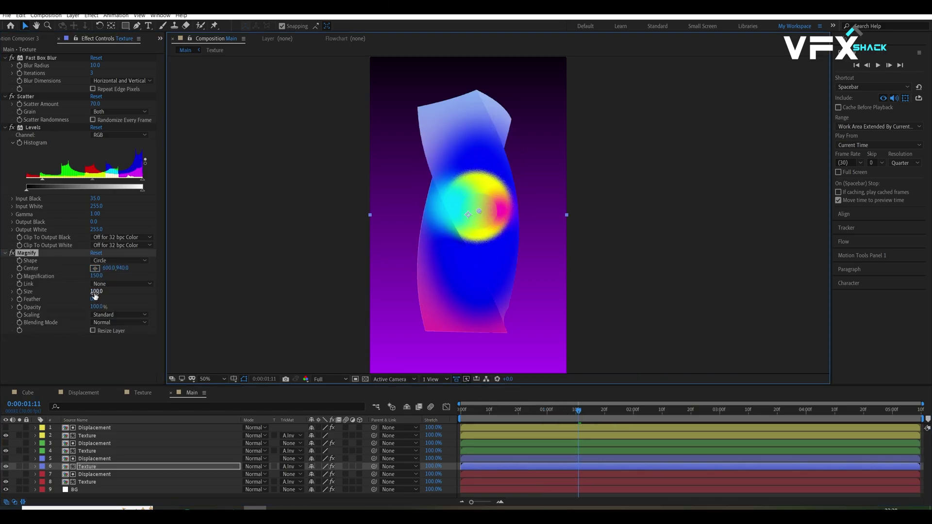
{"action": "left_click_drag", "start_coordinate": [95, 296], "coordinate": [412, 296]}
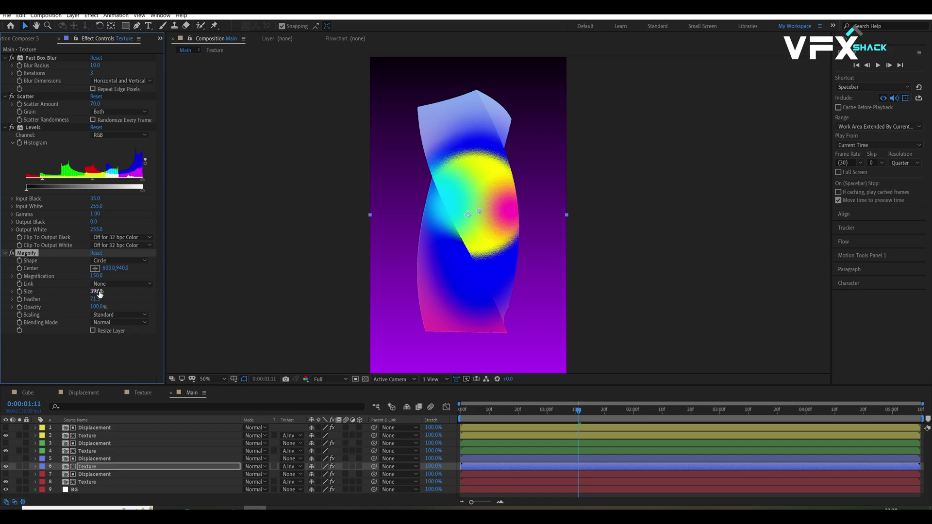
{"action": "left_click_drag", "start_coordinate": [100, 293], "coordinate": [59, 295]}
{"action": "left_click", "coordinate": [44, 359]}
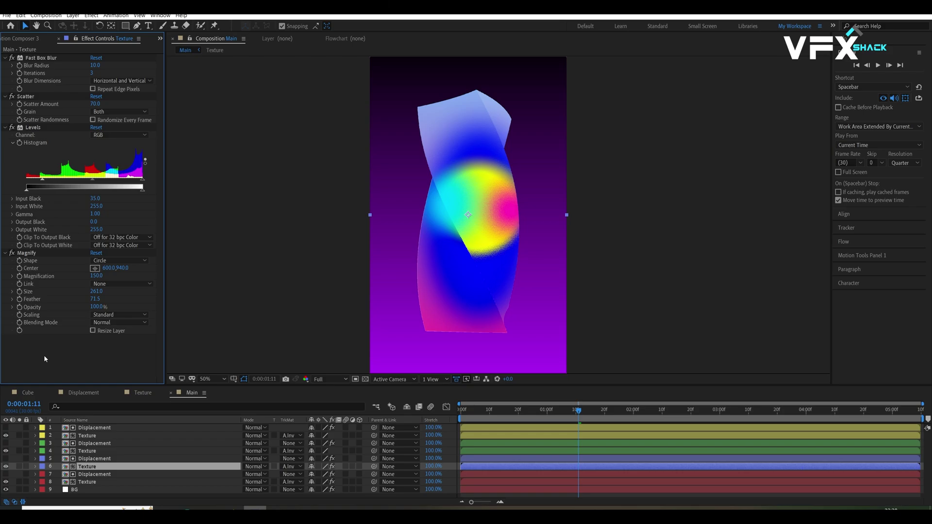
Brighten the blue-labeled Texture layer's Levels with Gamma 1.31 and Input White 213.
{"action": "mouse_move", "coordinate": [92, 178]}
{"action": "left_mouse_down"}
{"action": "mouse_move", "coordinate": [102, 189]}
{"action": "mouse_move", "coordinate": [84, 189]}
{"action": "left_mouse_up"}
{"action": "left_click_drag", "start_coordinate": [139, 181], "coordinate": [127, 180]}
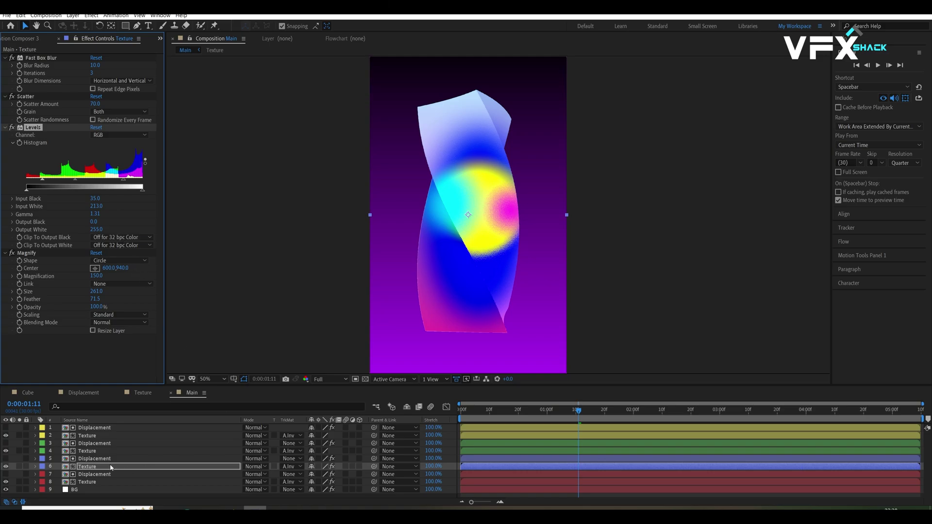
Isolate the green-labeled Texture layer to check its face, and set its Levels to Input Black 33 and Gamma 1.93.
{"action": "left_click", "coordinate": [88, 451]}
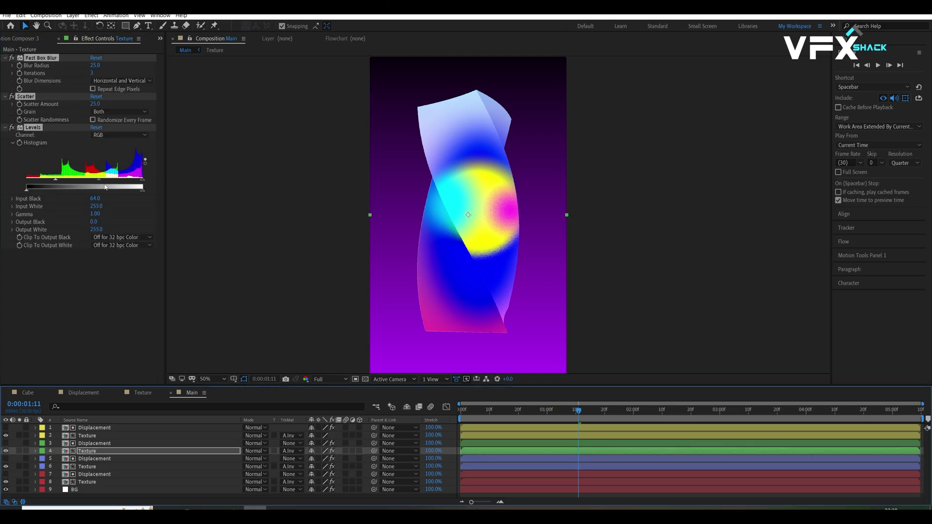
{"action": "left_click_drag", "start_coordinate": [593, 416], "coordinate": [615, 412]}
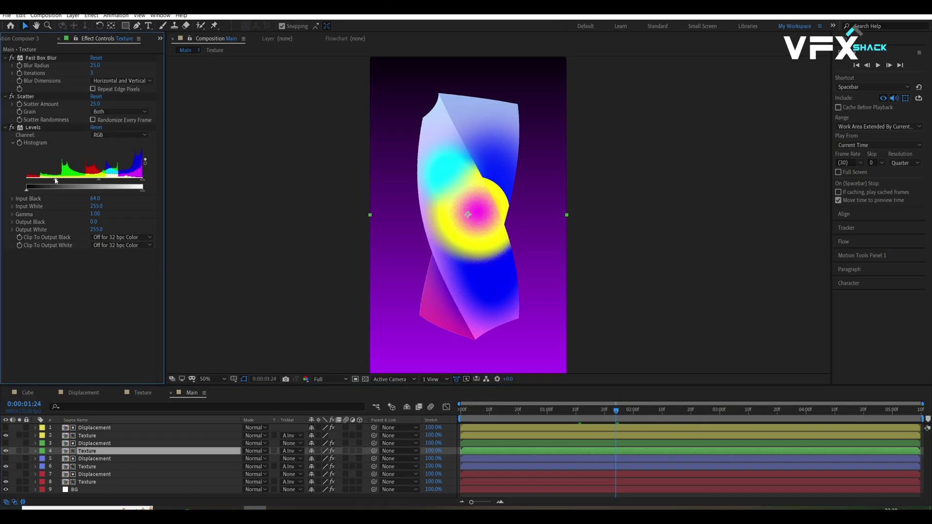
{"action": "mouse_move", "coordinate": [55, 179]}
{"action": "left_mouse_down"}
{"action": "mouse_move", "coordinate": [43, 185]}
{"action": "mouse_move", "coordinate": [56, 188]}
{"action": "left_mouse_up"}
{"action": "left_click", "coordinate": [20, 451]}
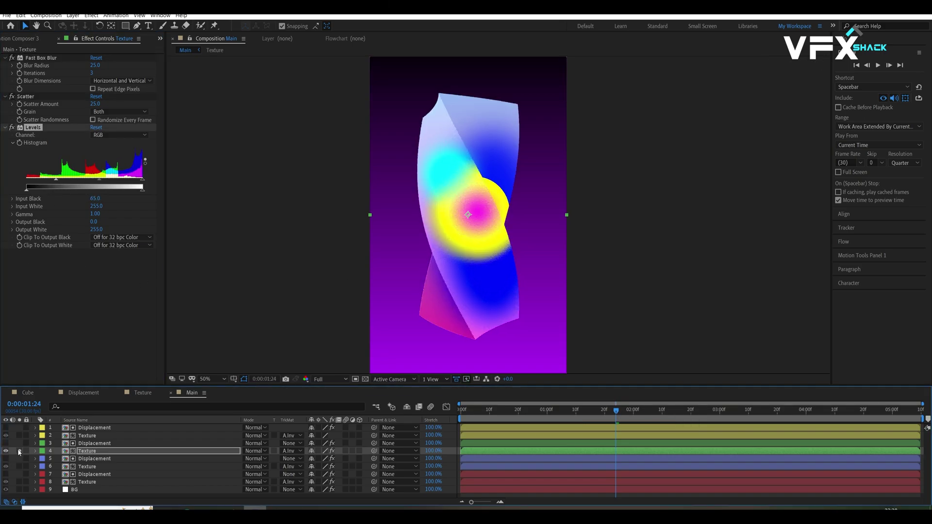
{"action": "left_click", "coordinate": [19, 451]}
{"action": "left_click", "coordinate": [713, 410]}
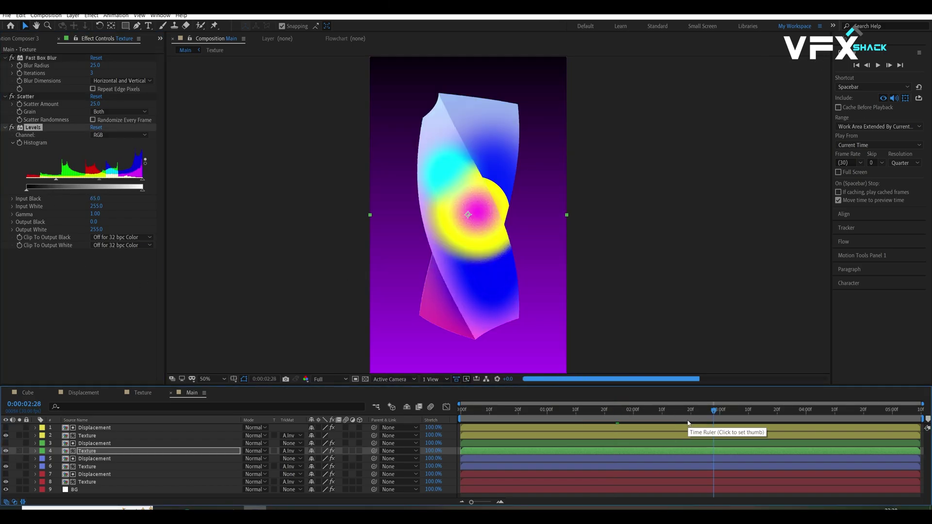
{"action": "left_click", "coordinate": [19, 452]}
{"action": "left_click_drag", "start_coordinate": [99, 181], "coordinate": [80, 191]}
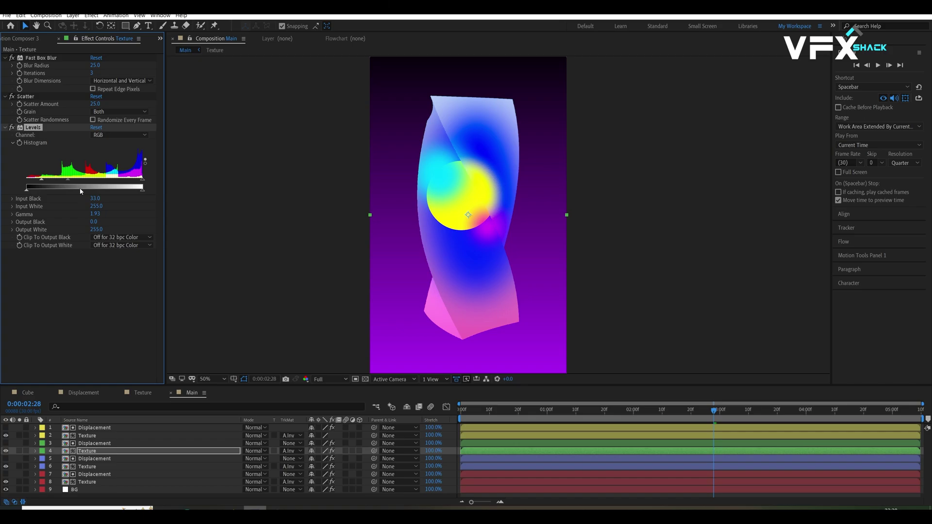
On the yellow-labeled Texture layer, set Blur Radius to 100, Scatter Amount to 150, Levels Input Black to 55 and Gamma to 1.45.
{"action": "left_click", "coordinate": [87, 435]}
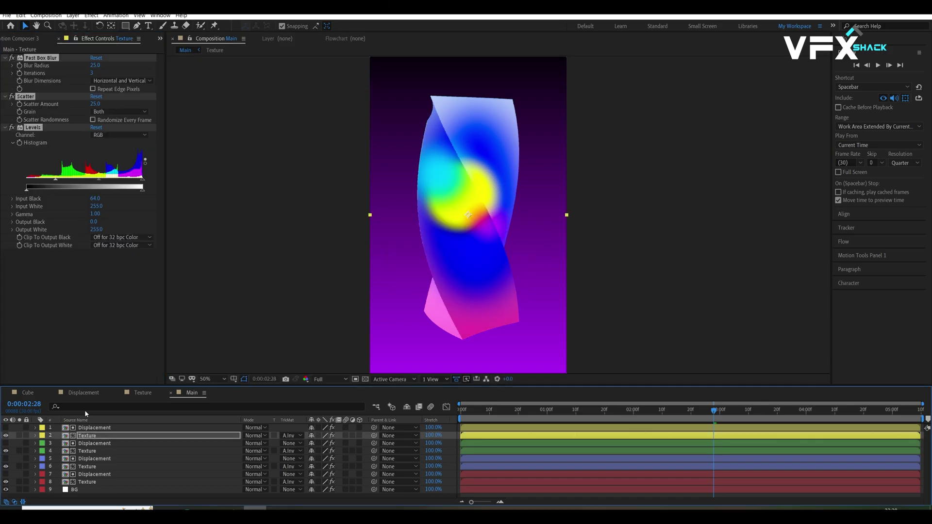
{"action": "left_click", "coordinate": [79, 267]}
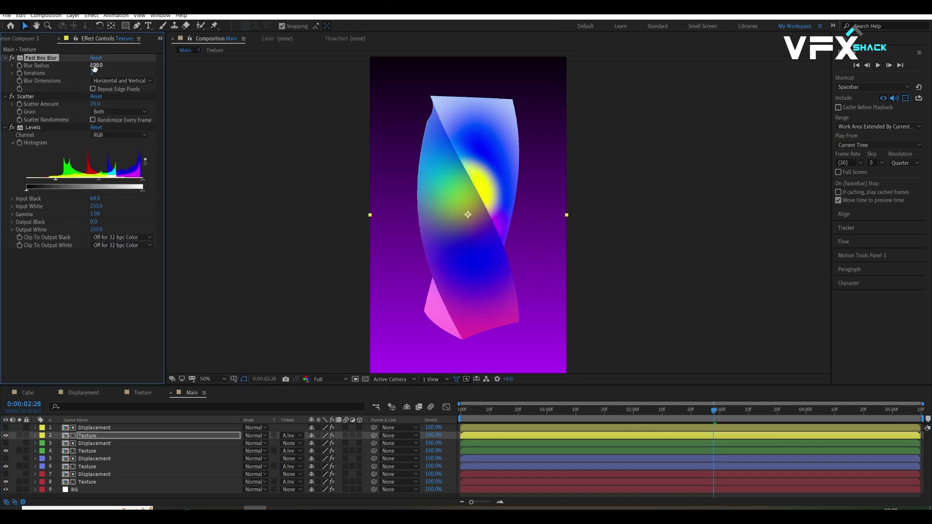
{"action": "left_click_drag", "start_coordinate": [94, 104], "coordinate": [94, 108]}
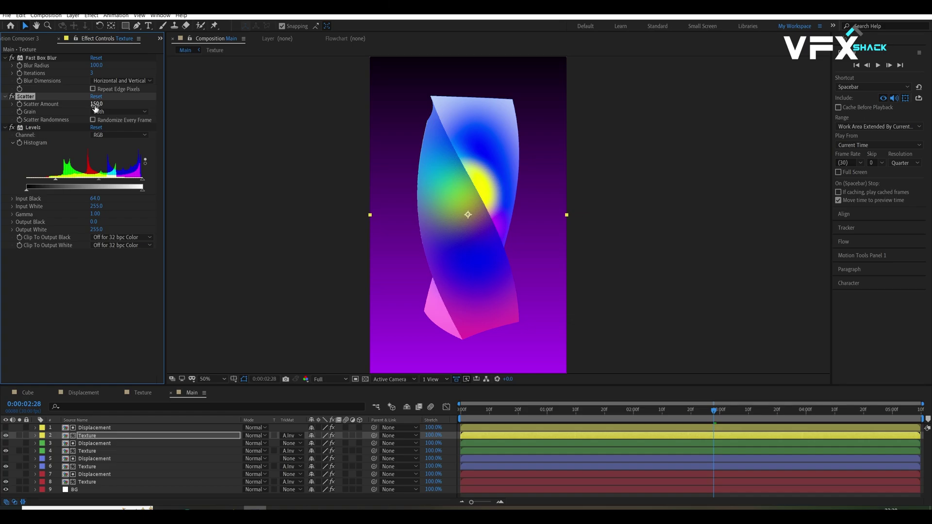
{"action": "left_click_drag", "start_coordinate": [55, 180], "coordinate": [51, 183]}
{"action": "left_click_drag", "start_coordinate": [98, 180], "coordinate": [86, 184]}
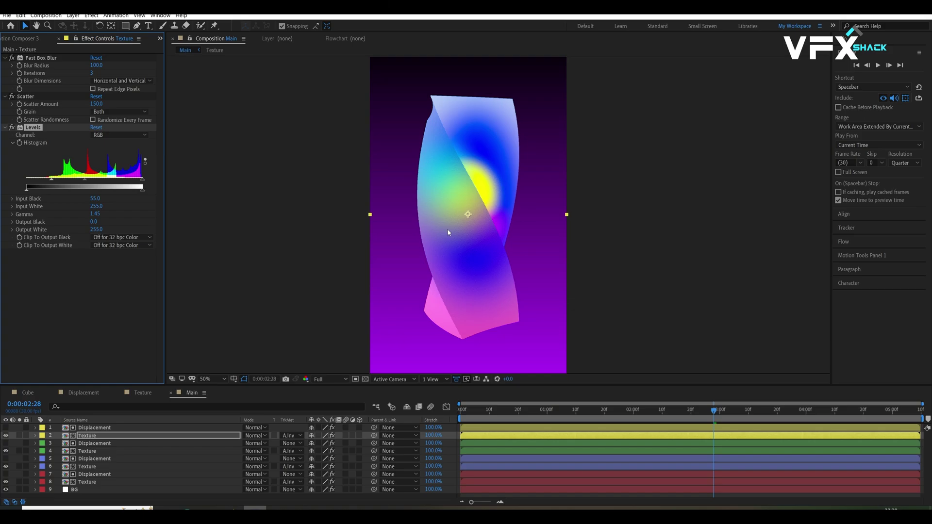
At 0:00:01:21, identify the red-labeled Texture layer's face and apply an Inner Shadow layer style to that layer.
{"action": "left_click", "coordinate": [837, 410]}
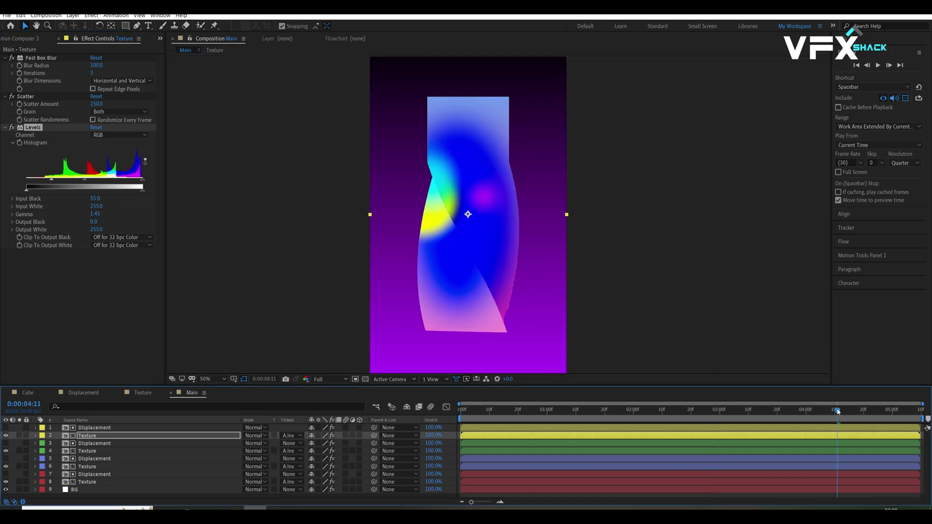
{"action": "left_click", "coordinate": [93, 466]}
{"action": "left_click", "coordinate": [607, 409]}
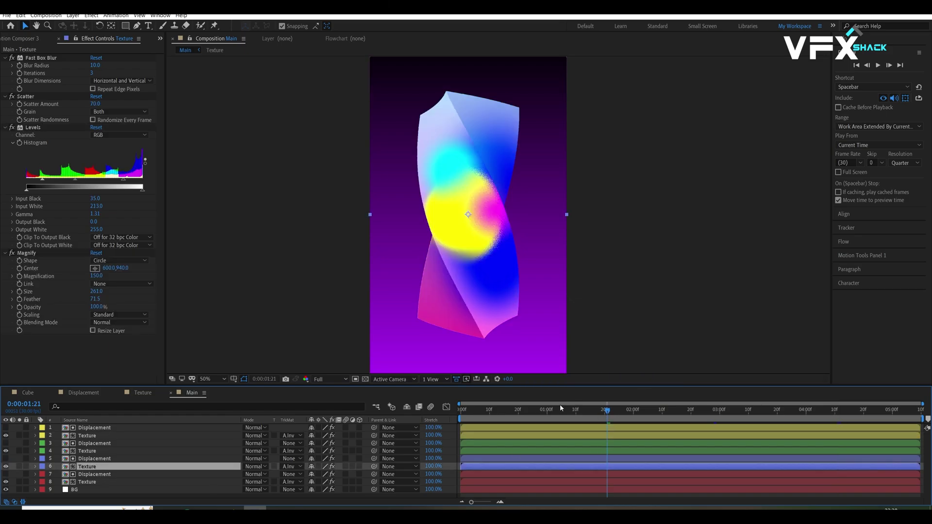
{"action": "left_click", "coordinate": [19, 482]}
{"action": "left_click", "coordinate": [19, 482]}
{"action": "right_click", "coordinate": [81, 482]}
{"action": "mouse_move", "coordinate": [160, 361]}
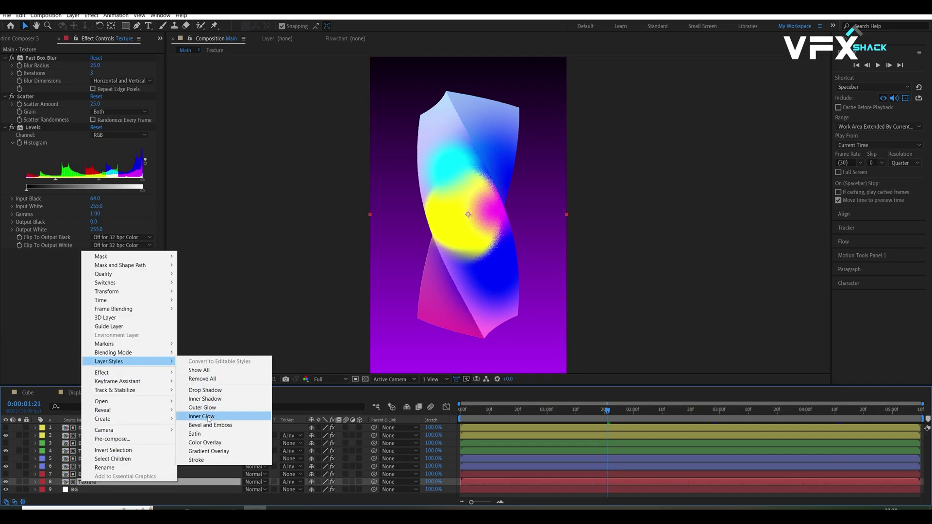
{"action": "left_click", "coordinate": [210, 399]}
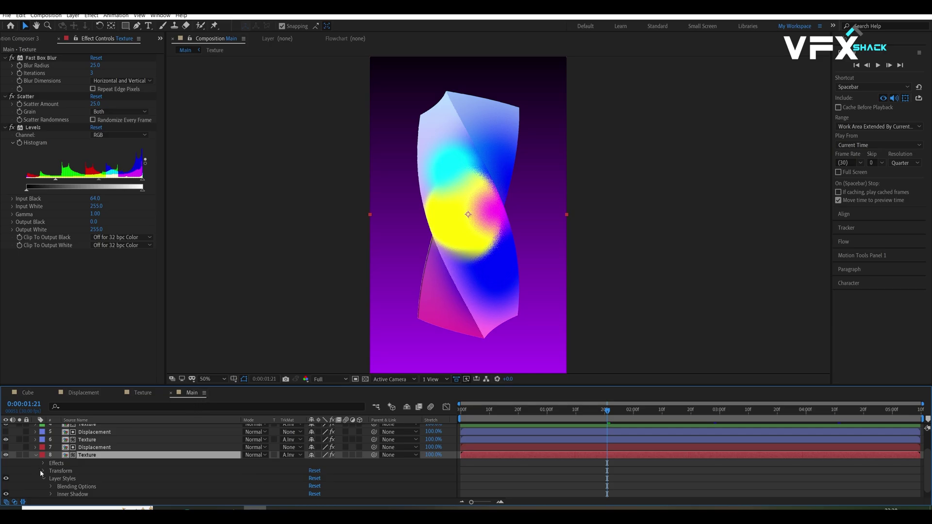
Set the red-labeled Texture layer's Inner Shadow to Opacity 54%, Angle 77°, Distance about 41 and Size 100.
{"action": "scroll", "coordinate": [61, 482], "scroll_direction": "down", "scroll_amount": 1}
{"action": "left_click", "coordinate": [51, 487]}
{"action": "scroll", "coordinate": [97, 477], "scroll_direction": "down", "scroll_amount": 3}
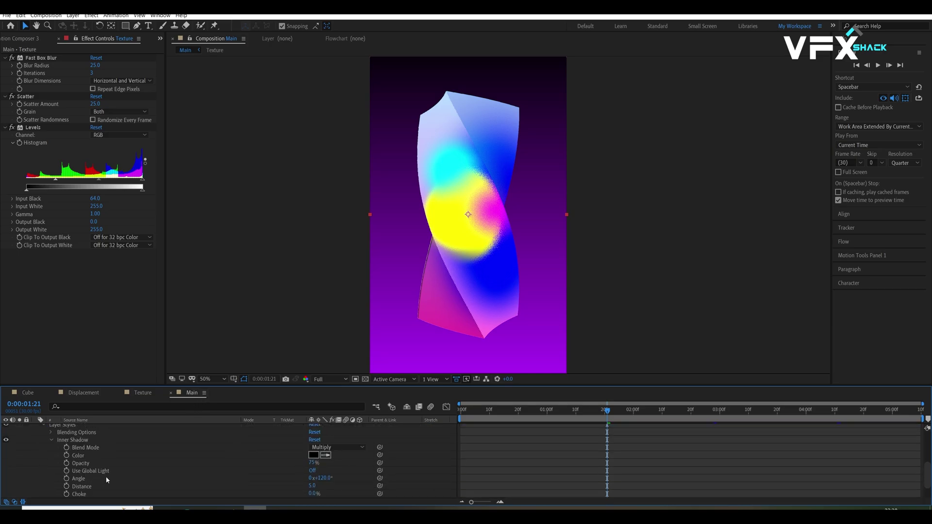
{"action": "mouse_move", "coordinate": [321, 479]}
{"action": "left_mouse_down"}
{"action": "mouse_move", "coordinate": [345, 474]}
{"action": "mouse_move", "coordinate": [307, 482]}
{"action": "left_mouse_up"}
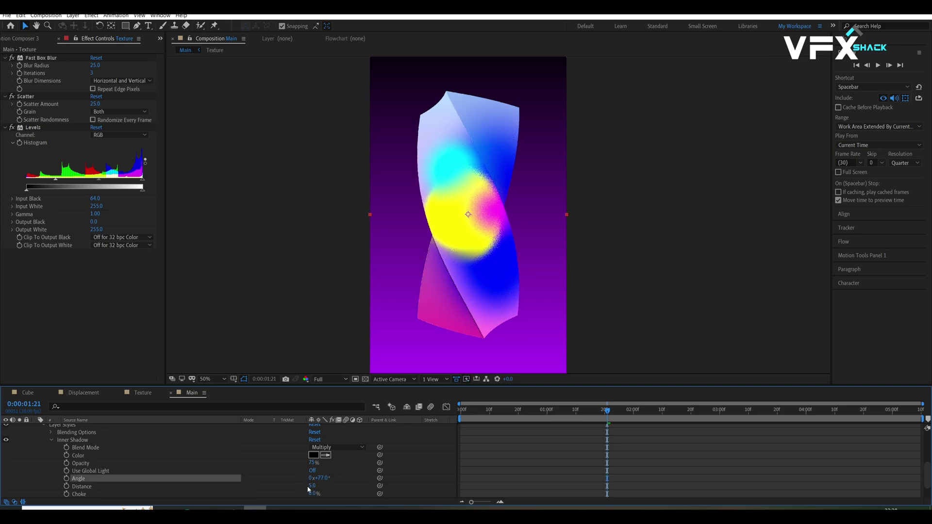
{"action": "scroll", "coordinate": [106, 488], "scroll_direction": "down", "scroll_amount": 2}
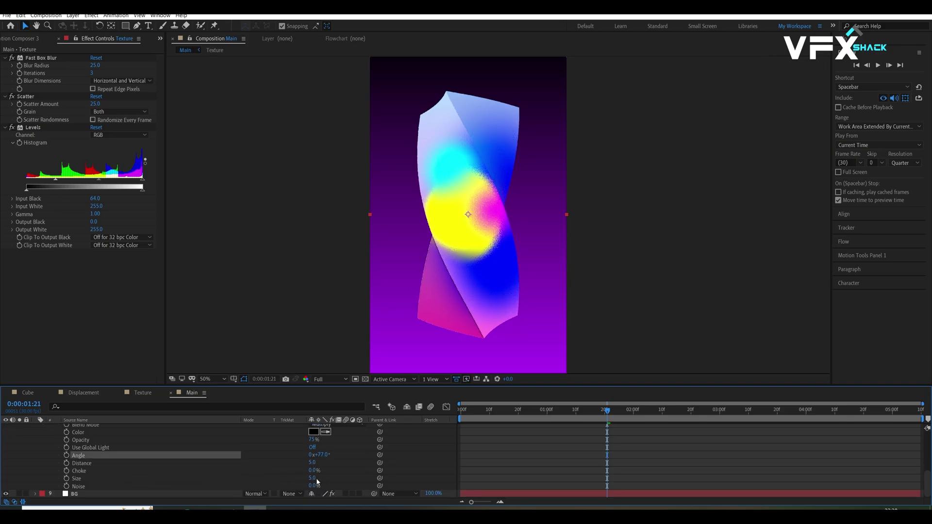
{"action": "left_click_drag", "start_coordinate": [316, 480], "coordinate": [322, 472]}
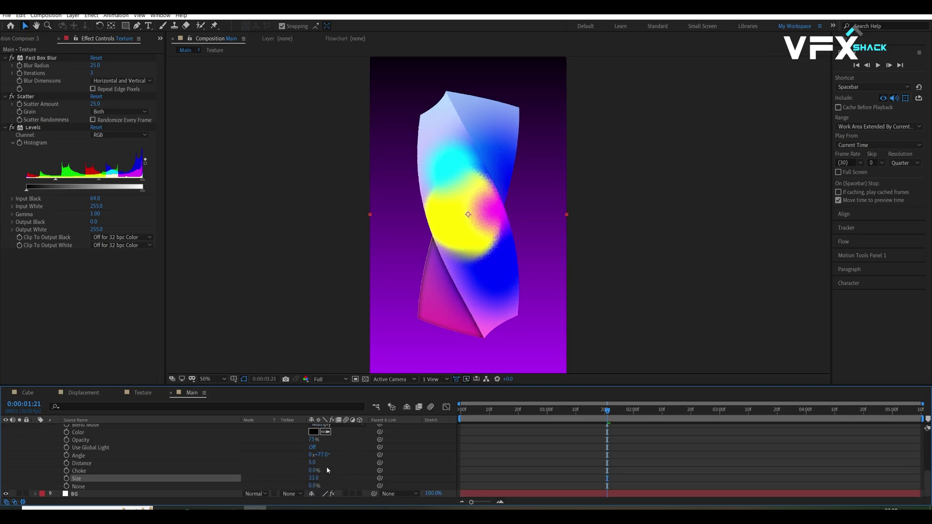
{"action": "left_click_drag", "start_coordinate": [313, 440], "coordinate": [337, 472]}
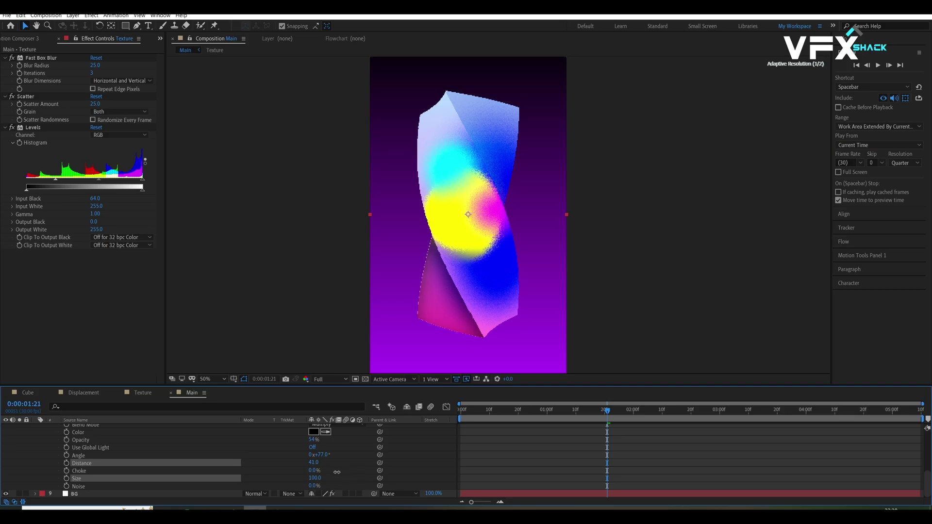
{"action": "left_click", "coordinate": [403, 453]}
Add a Bevel and Emboss layer style to the red-labeled Texture layer.
{"action": "scroll", "coordinate": [65, 455], "scroll_direction": "up", "scroll_amount": 2}
{"action": "left_click", "coordinate": [51, 464]}
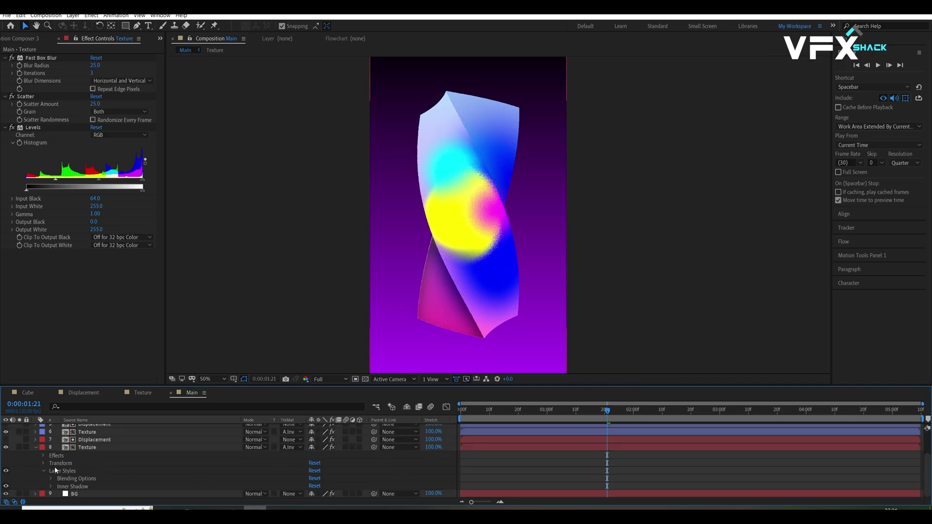
{"action": "left_click", "coordinate": [103, 447]}
{"action": "right_click", "coordinate": [103, 447]}
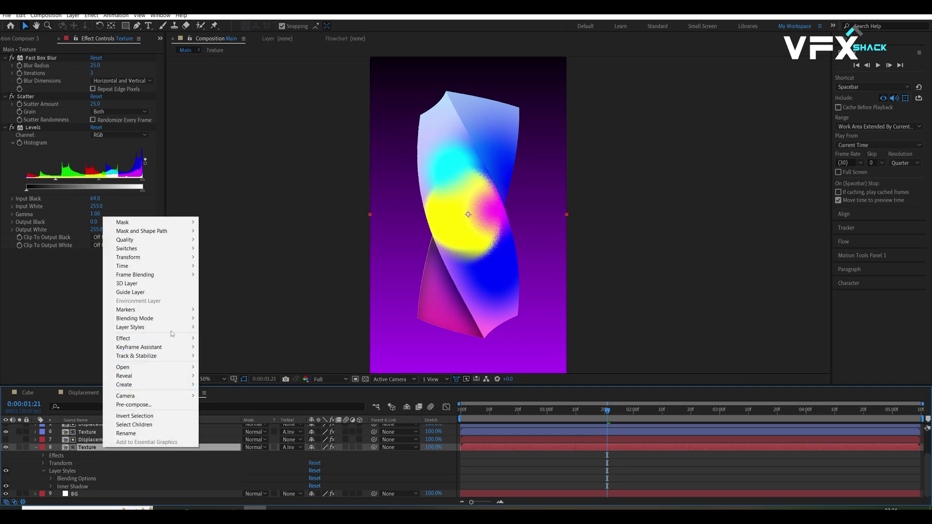
{"action": "mouse_move", "coordinate": [171, 328]}
{"action": "left_click", "coordinate": [233, 391]}
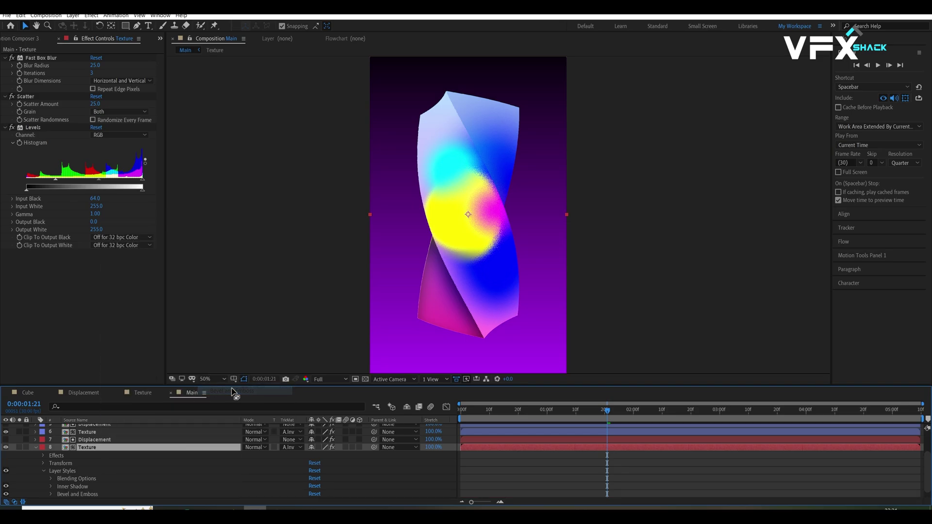
Copy the Inner Shadow and Bevel and Emboss styles from the red-labeled Texture layer to the blue-labeled Texture layer.
{"action": "scroll", "coordinate": [38, 468], "scroll_direction": "down", "scroll_amount": 1}
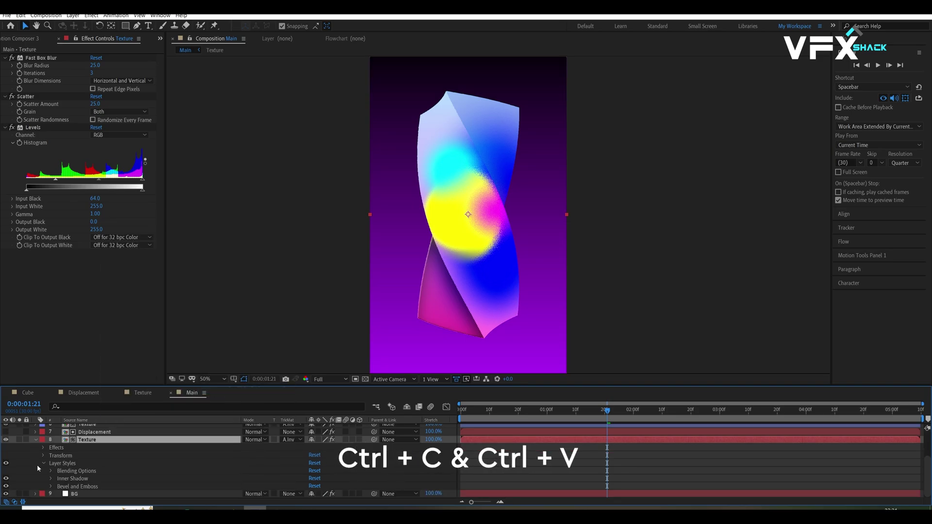
{"action": "left_click", "coordinate": [65, 478]}
{"action": "left_click", "coordinate": [64, 486], "text": "ctrl"}
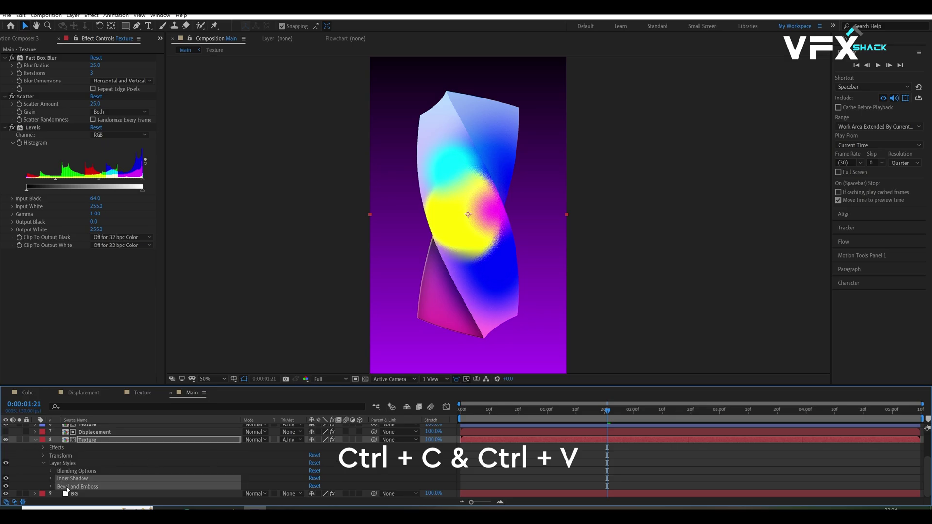
{"action": "scroll", "coordinate": [77, 466], "scroll_direction": "up", "scroll_amount": 1}
{"action": "left_click", "coordinate": [89, 447]}
{"action": "left_click", "coordinate": [19, 446]}
{"action": "left_click", "coordinate": [19, 447]}
{"action": "key", "text": "ctrl+v"}
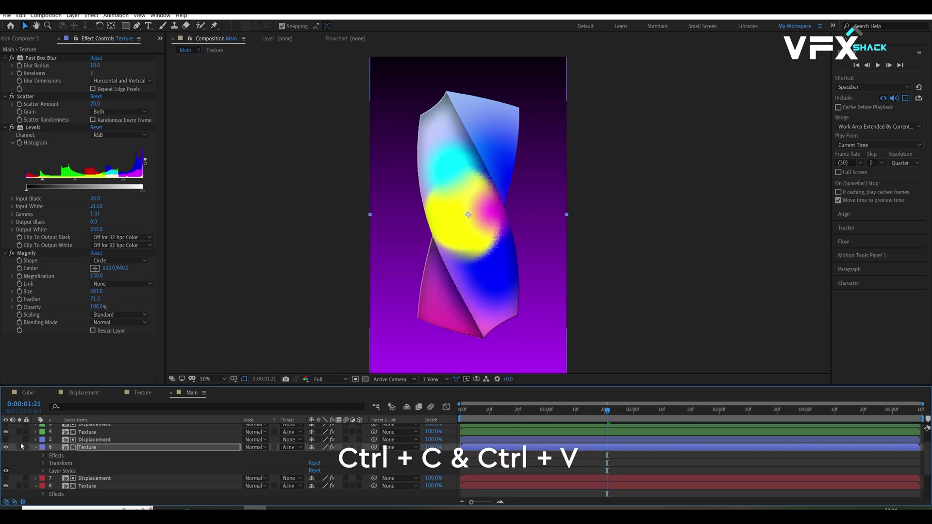
Isolate the Texture layers to identify their faces, and paste the copied Inner Shadow and Bevel and Emboss styles onto the yellow-labeled Texture layer.
{"action": "scroll", "coordinate": [58, 456], "scroll_direction": "up", "scroll_amount": 1}
{"action": "left_click", "coordinate": [81, 452]}
{"action": "left_click", "coordinate": [20, 450]}
{"action": "left_click", "coordinate": [20, 451]}
{"action": "left_click", "coordinate": [20, 435]}
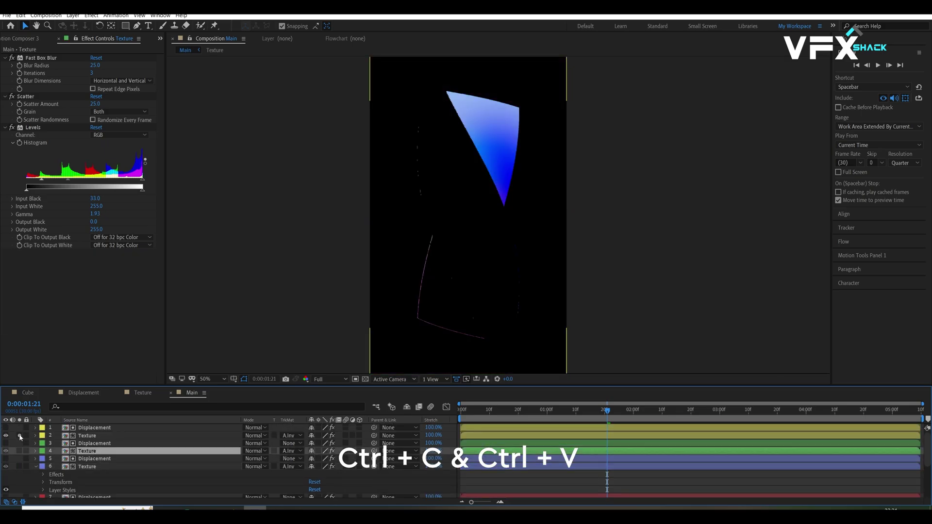
{"action": "left_click", "coordinate": [19, 435]}
{"action": "left_click", "coordinate": [80, 435]}
{"action": "key", "text": "ctrl+v"}
{"action": "left_click", "coordinate": [35, 435]}
At 0:00:03:02, paste the copied Inner Shadow and Bevel and Emboss styles onto the green-labeled Texture layer.
{"action": "left_click", "coordinate": [725, 410]}
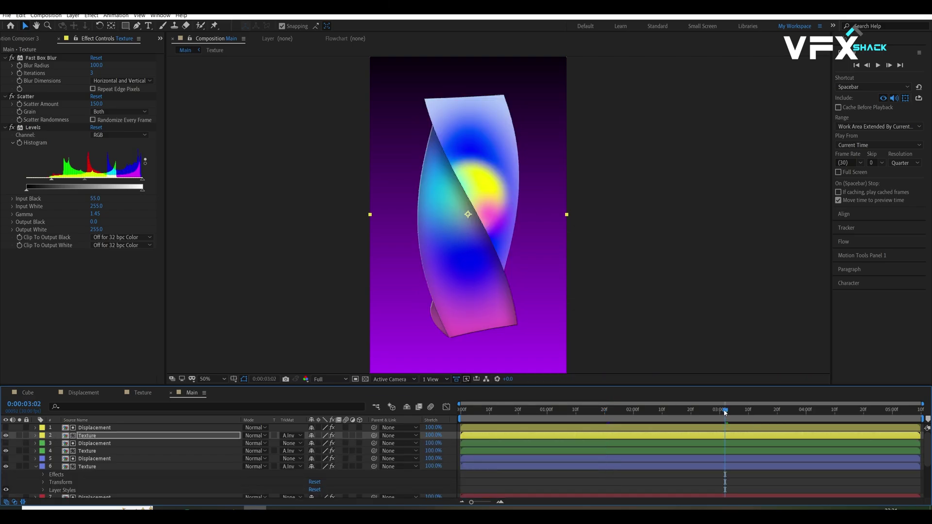
{"action": "left_click", "coordinate": [83, 450]}
{"action": "left_click", "coordinate": [20, 450]}
{"action": "left_click", "coordinate": [20, 451]}
{"action": "key", "text": "ctrl+v"}
At 0:00:03:24, compare the green-labeled Texture layer with and without its layer styles, and collapse the expanded layers.
{"action": "left_click", "coordinate": [788, 410]}
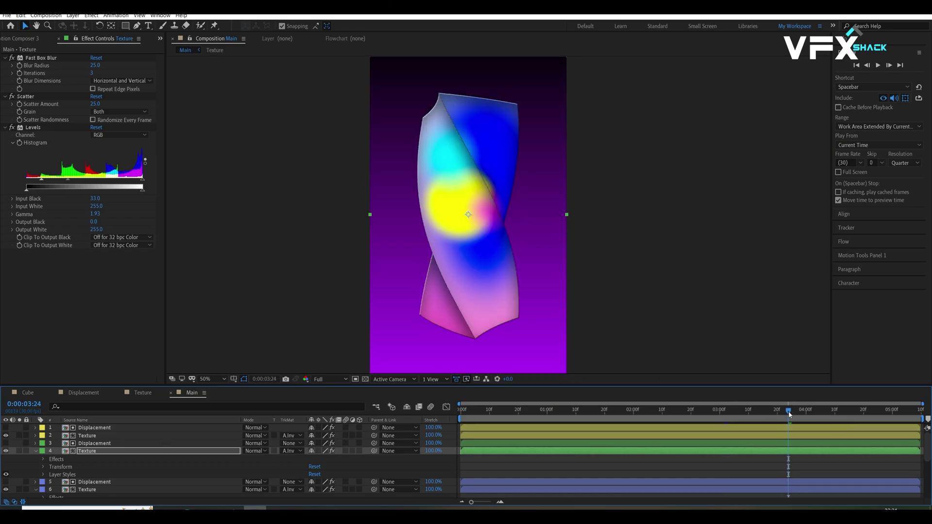
{"action": "left_click", "coordinate": [6, 474]}
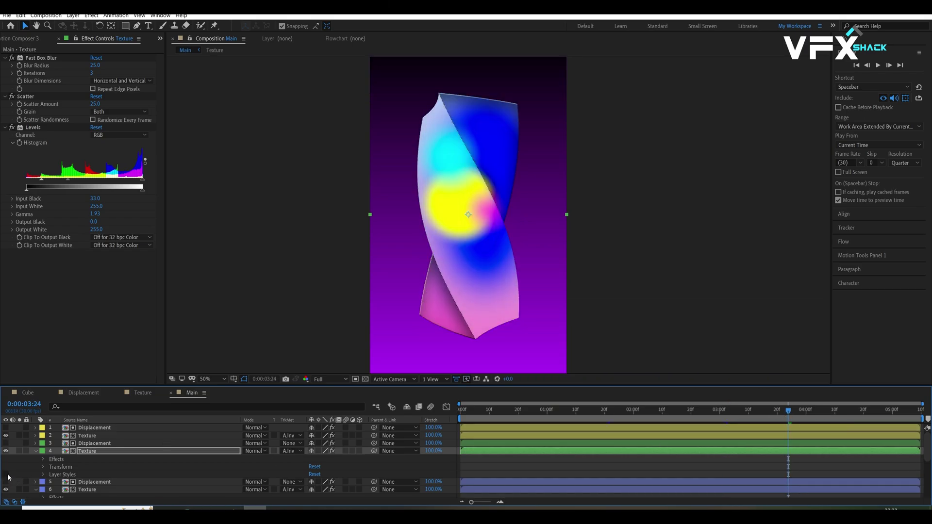
{"action": "left_click", "coordinate": [6, 474]}
{"action": "left_click", "coordinate": [66, 474]}
{"action": "left_click", "coordinate": [36, 451]}
{"action": "left_click", "coordinate": [36, 466]}
{"action": "left_click", "coordinate": [36, 481]}
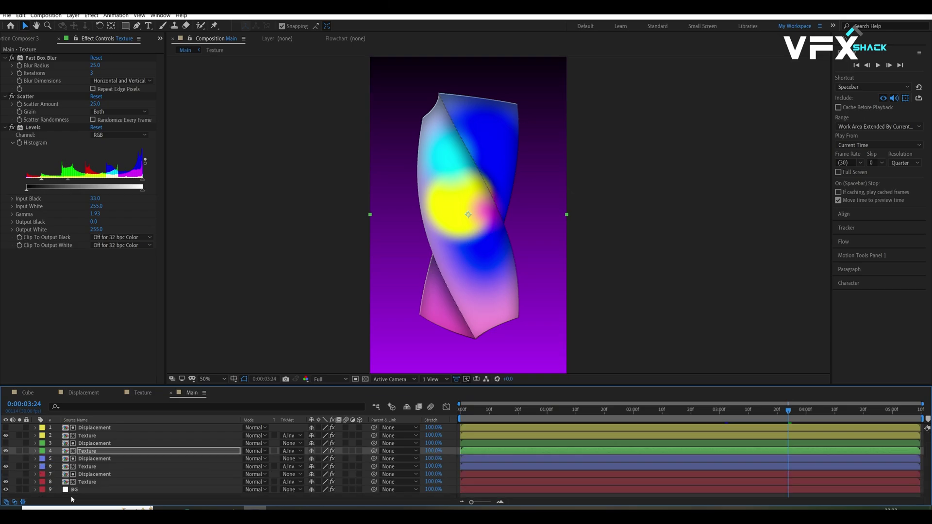
Duplicate the red-labeled Displacement layer and place the copy directly above the BG layer.
{"action": "left_click", "coordinate": [572, 270]}
{"action": "left_click", "coordinate": [107, 468]}
{"action": "left_click", "coordinate": [108, 476]}
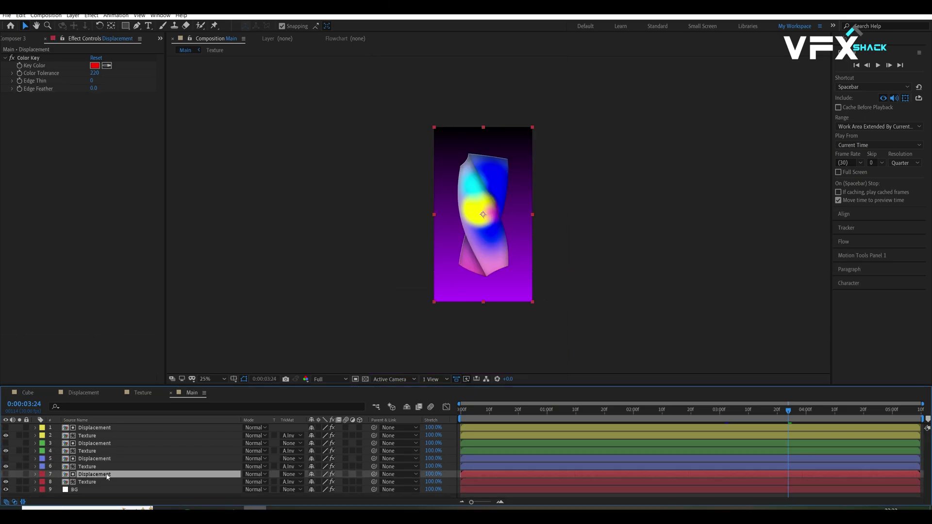
{"action": "key", "text": "ctrl+d"}
{"action": "left_click_drag", "start_coordinate": [102, 482], "coordinate": [97, 491]}
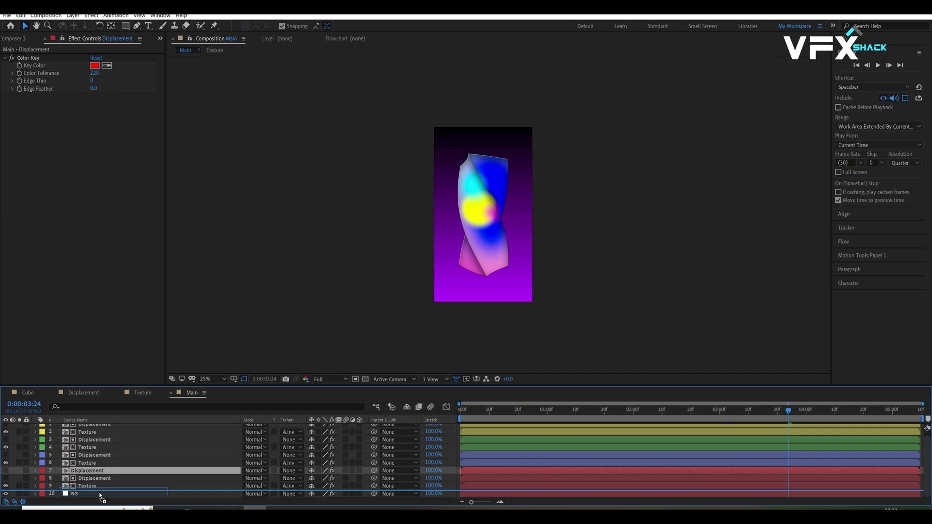
Make the duplicated Displacement layer visible, solo it, and sample its white background as the Color Key's Key Color.
{"action": "left_click", "coordinate": [6, 486]}
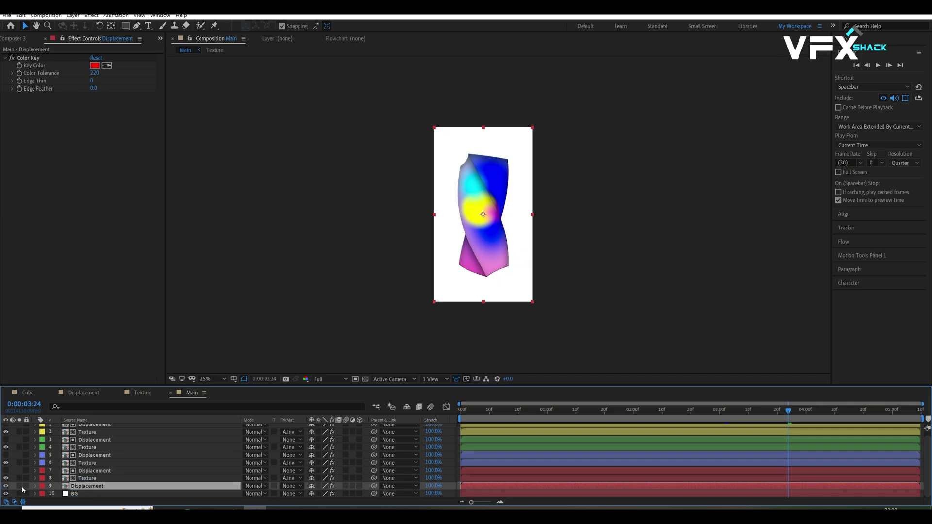
{"action": "left_click", "coordinate": [19, 485]}
{"action": "left_click", "coordinate": [31, 92]}
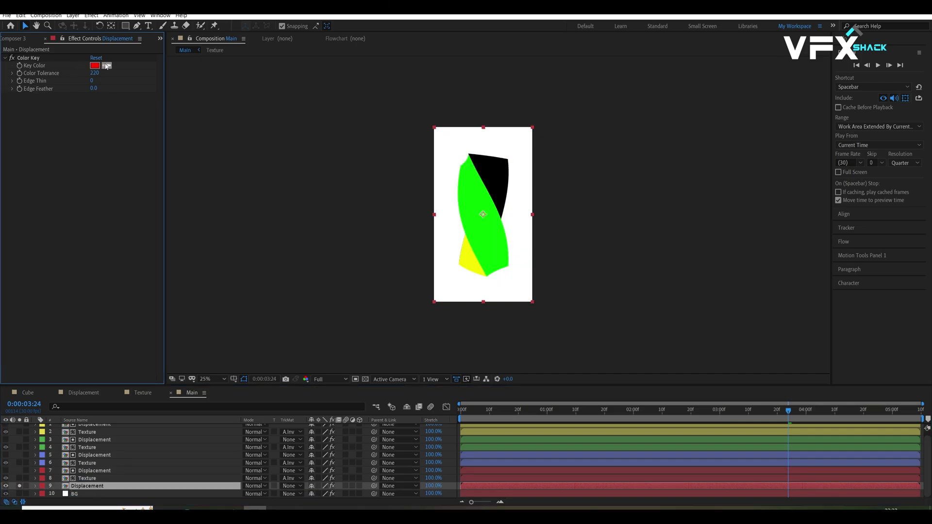
{"action": "left_click", "coordinate": [485, 141]}
Apply a Fill effect to the duplicated Displacement layer and set its Color to near-black.
{"action": "key", "text": "ctrl+space"}
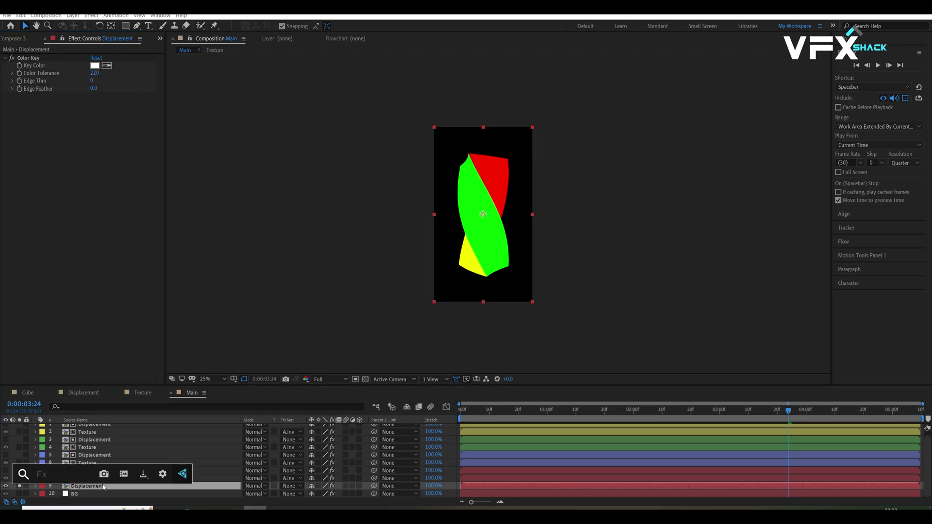
{"action": "type", "text": "fill"}
{"action": "key", "text": "Return"}
{"action": "left_click", "coordinate": [92, 119]}
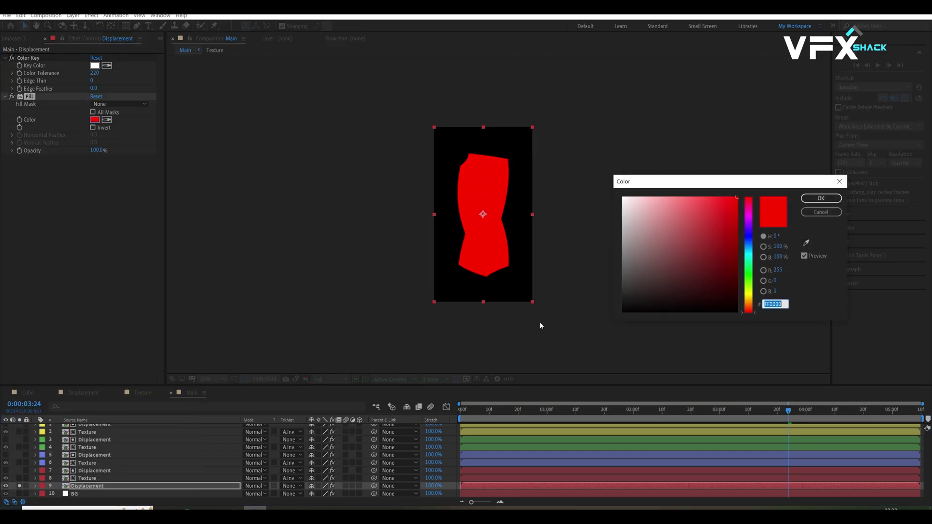
{"action": "left_click_drag", "start_coordinate": [626, 289], "coordinate": [603, 305]}
{"action": "left_click", "coordinate": [830, 200]}
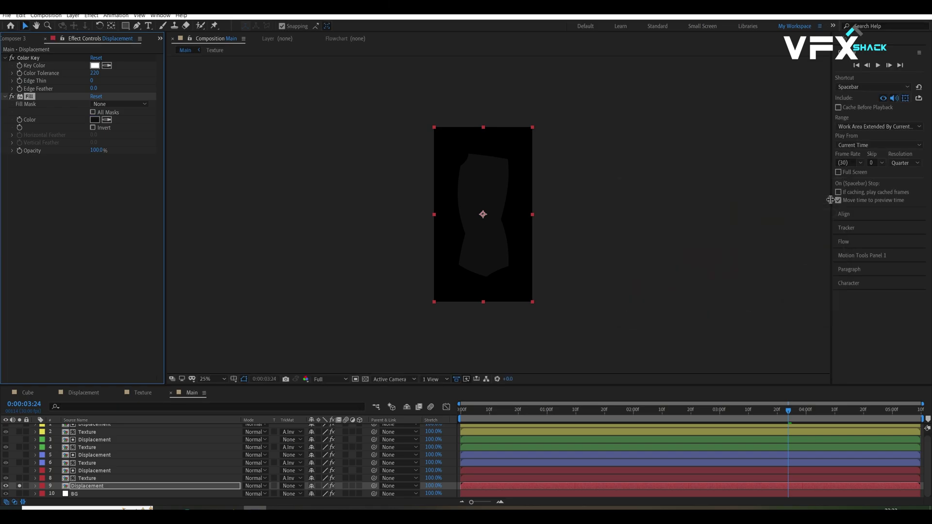
Apply CC Slant to the duplicated Displacement layer and show the composition's transparency grid.
{"action": "key", "text": "ctrl+space"}
{"action": "type", "text": "cc sl"}
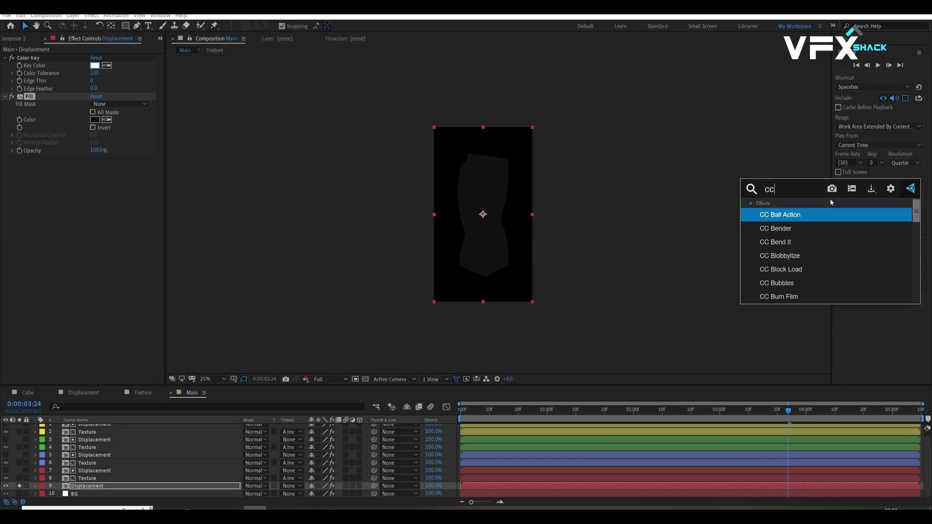
{"action": "key", "text": "Return"}
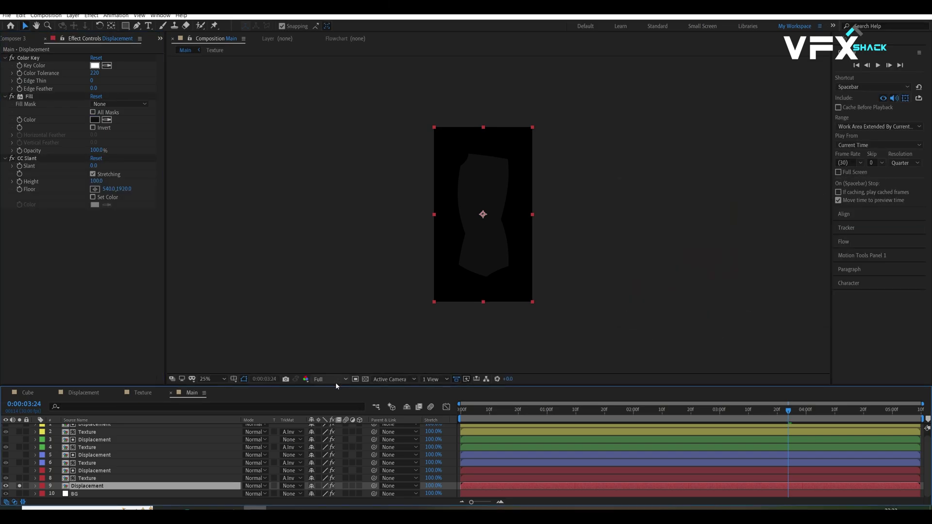
{"action": "left_click", "coordinate": [365, 379]}
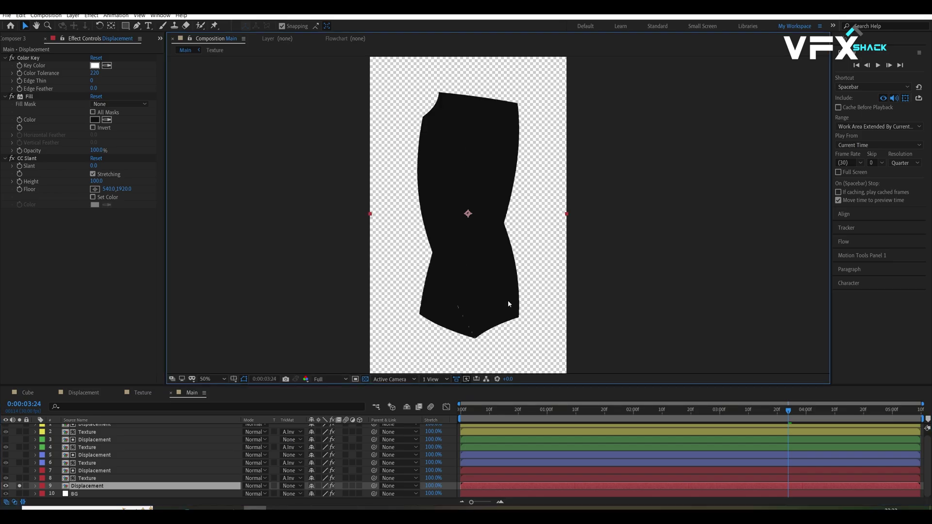
Unsolo the shadow layer and set its CC Slant to Slant 88, Height 47 and Floor 447, 1621.
{"action": "left_click", "coordinate": [27, 158]}
{"action": "left_click_drag", "start_coordinate": [96, 165], "coordinate": [92, 191]}
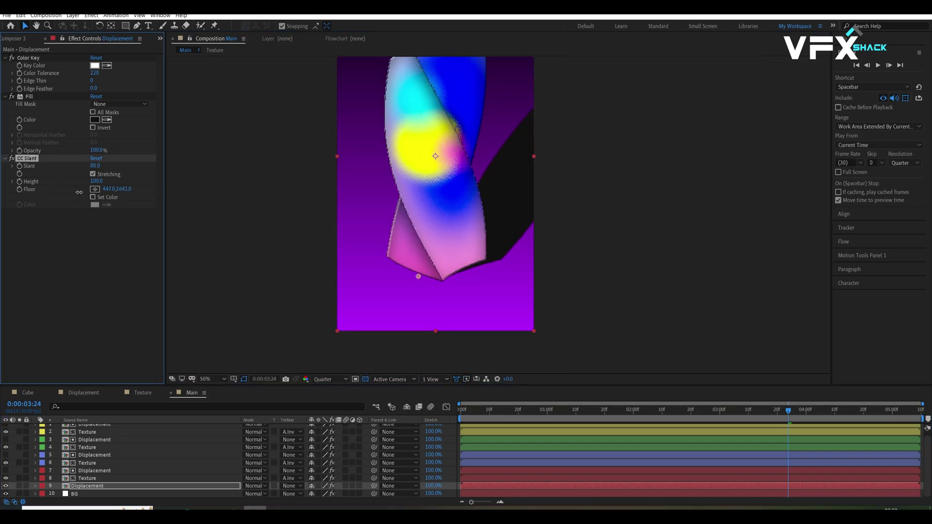
{"action": "mouse_move", "coordinate": [78, 192]}
{"action": "left_mouse_down"}
{"action": "mouse_move", "coordinate": [291, 195]}
{"action": "mouse_move", "coordinate": [258, 204]}
{"action": "mouse_move", "coordinate": [11, 179]}
{"action": "left_mouse_up"}
{"action": "key", "text": "comma"}
{"action": "key", "text": "ctrl+z"}
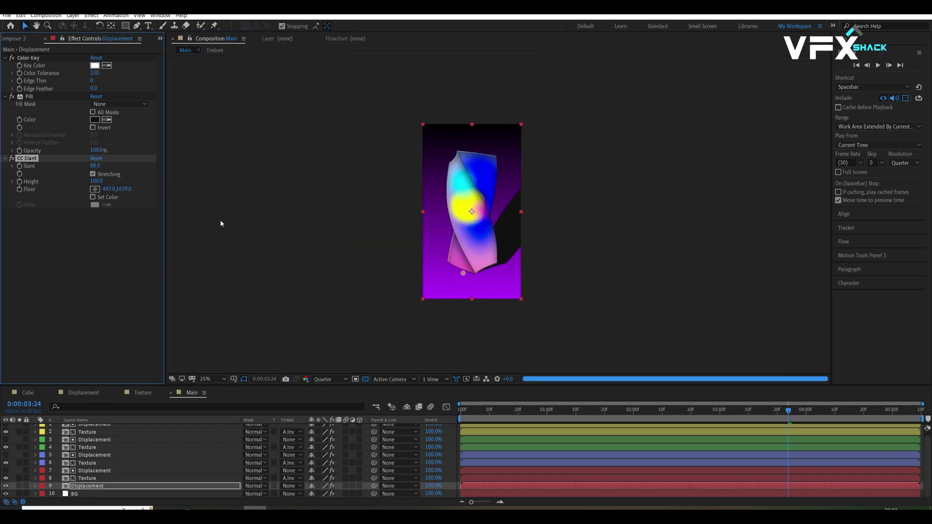
{"action": "left_click_drag", "start_coordinate": [96, 181], "coordinate": [122, 188]}
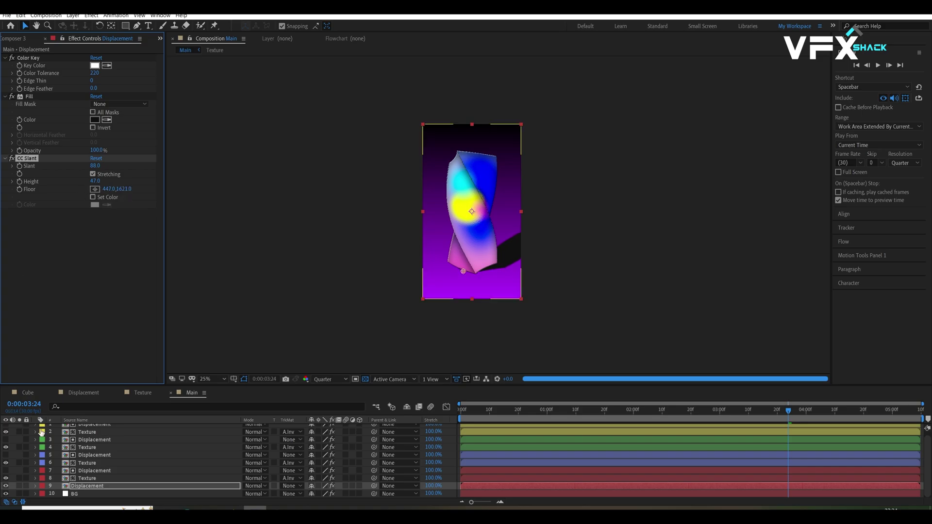
Apply a Scatter effect to the shadow layer with a Scatter Amount of 80.
{"action": "key", "text": "ctrl+space"}
{"action": "type", "text": "scatt"}
{"action": "key", "text": "Return"}
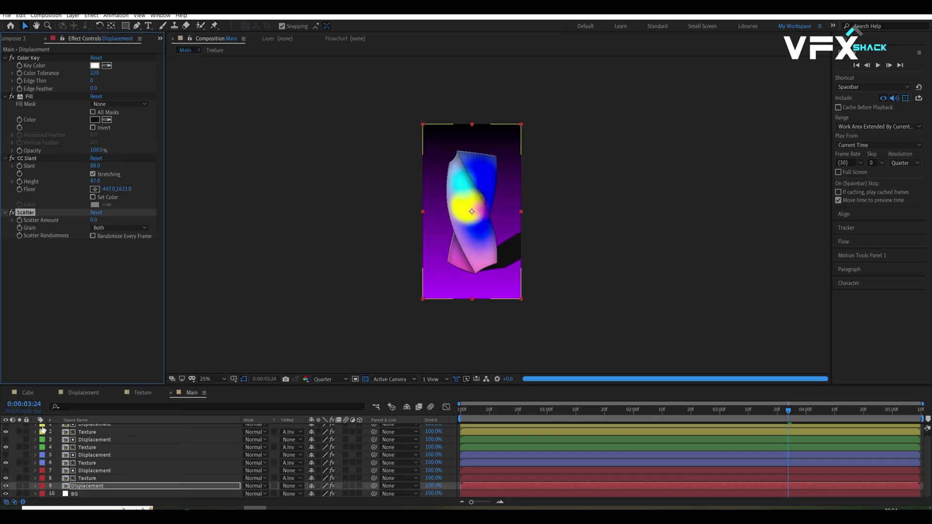
{"action": "left_click_drag", "start_coordinate": [124, 216], "coordinate": [152, 219]}
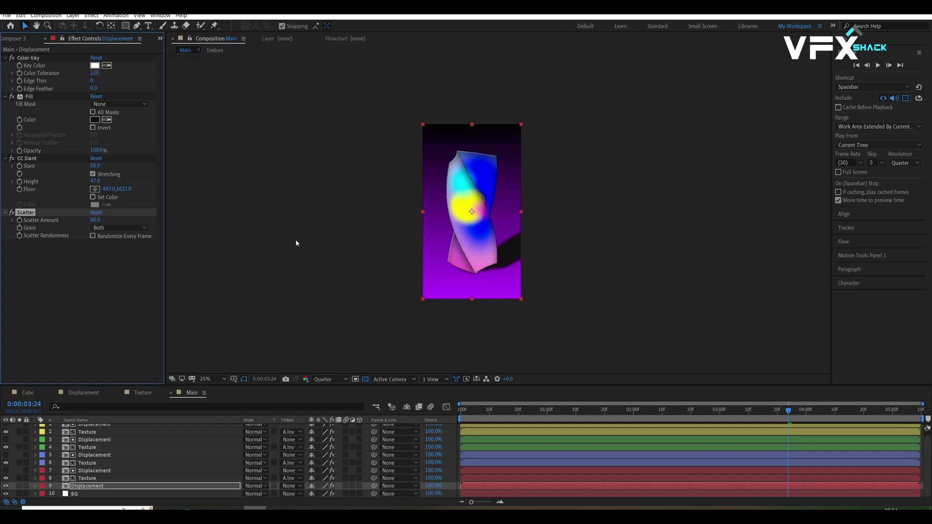
Fit the composition in the viewer and add a new adjustment layer above all other layers.
{"action": "key", "text": "shift+slash"}
{"action": "scroll", "coordinate": [302, 426], "scroll_direction": "up", "scroll_amount": 1}
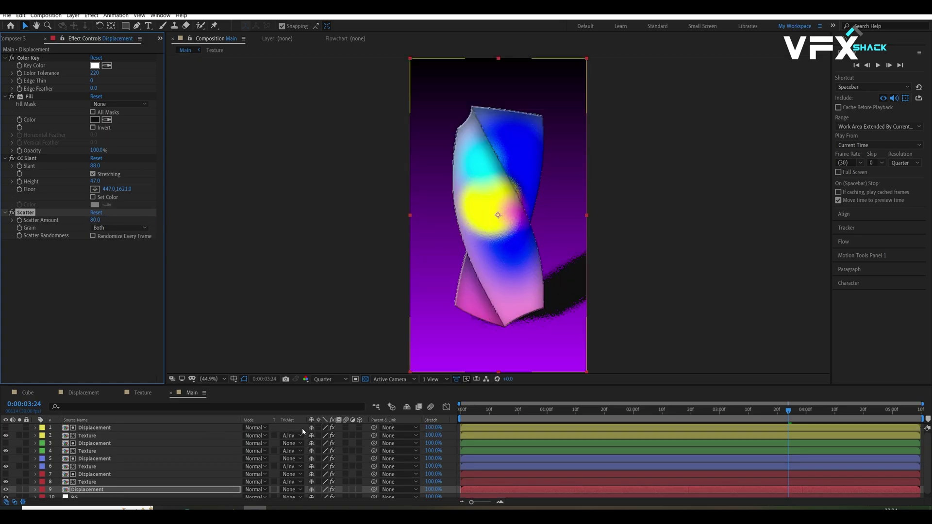
{"action": "right_click", "coordinate": [301, 427]}
{"action": "mouse_move", "coordinate": [379, 343]}
{"action": "left_click", "coordinate": [439, 406]}
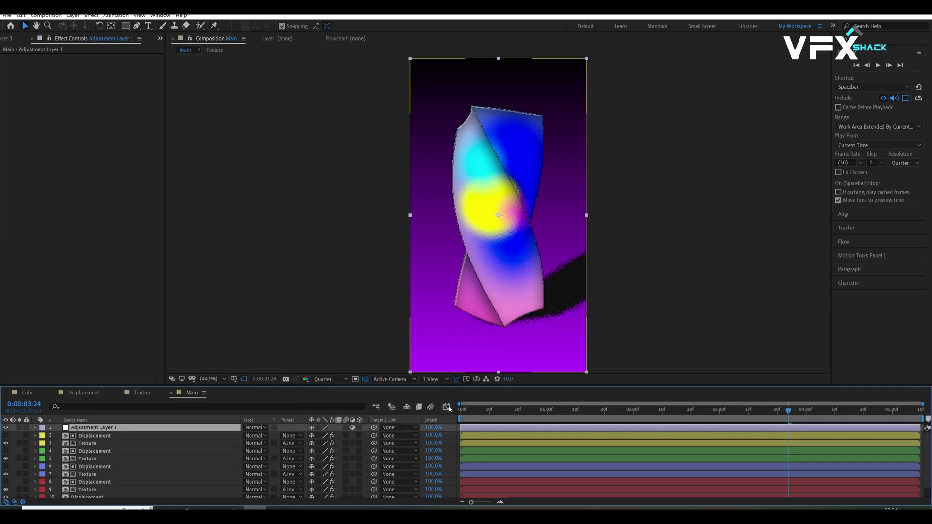
Apply Curves to the adjustment layer, shape a gentle S-curve on the RGB channel at Full preview resolution, and save the project.
{"action": "key", "text": "ctrl+space"}
{"action": "type", "text": "curve"}
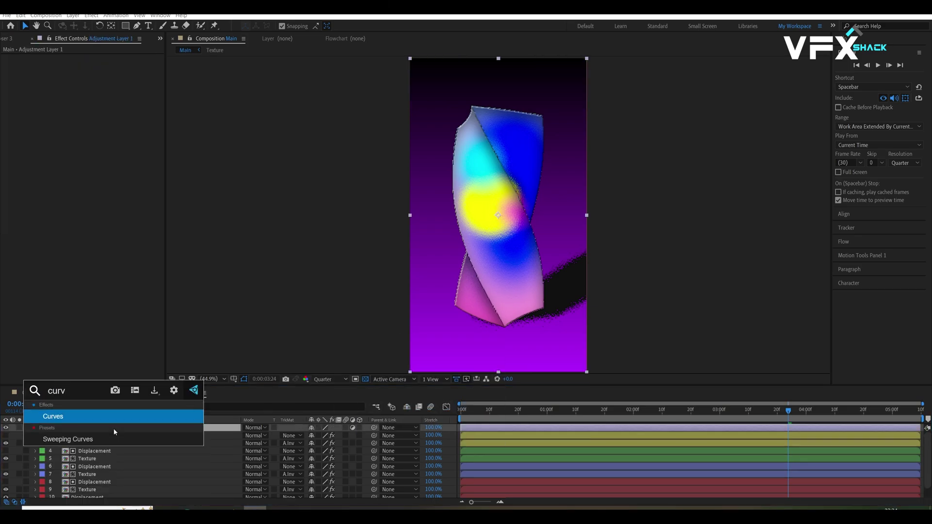
{"action": "key", "text": "Return"}
{"action": "left_click", "coordinate": [330, 379]}
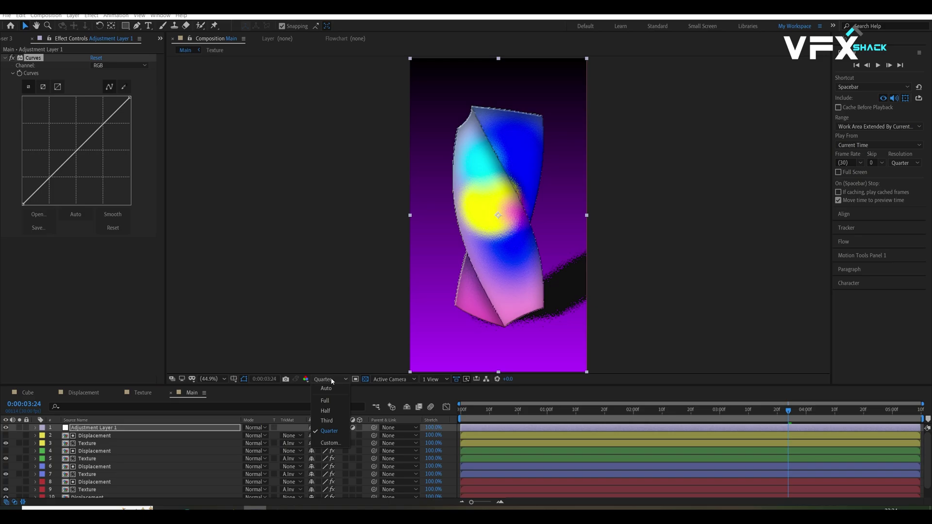
{"action": "left_click", "coordinate": [321, 399]}
{"action": "left_click_drag", "start_coordinate": [103, 124], "coordinate": [99, 120]}
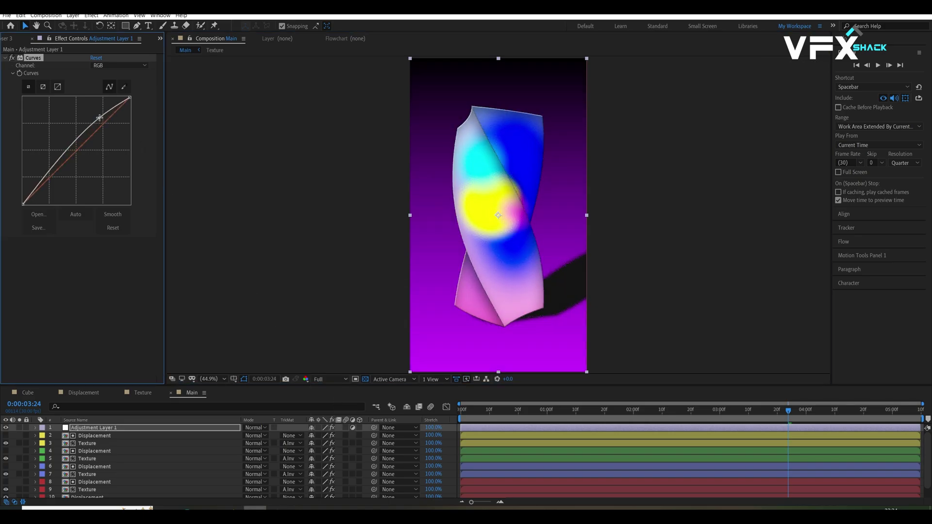
{"action": "left_click_drag", "start_coordinate": [47, 173], "coordinate": [53, 183]}
{"action": "left_click_drag", "start_coordinate": [99, 118], "coordinate": [108, 112]}
{"action": "key", "text": "ctrl+s"}
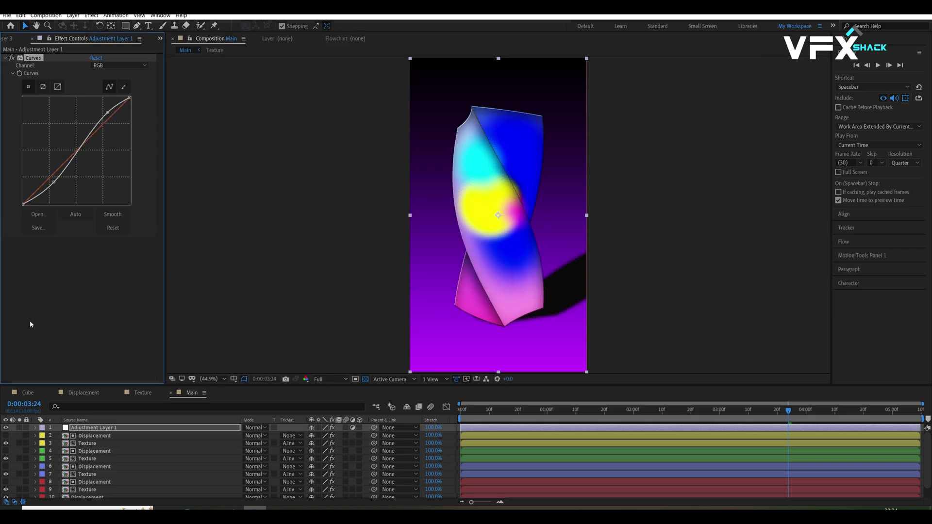
Apply Deep Glow to the adjustment layer with Radius 100 and Exposure 0.2.
{"action": "key", "text": "ctrl+space"}
{"action": "type", "text": "glow"}
{"action": "key", "text": "Down"}
{"action": "key", "text": "Return"}
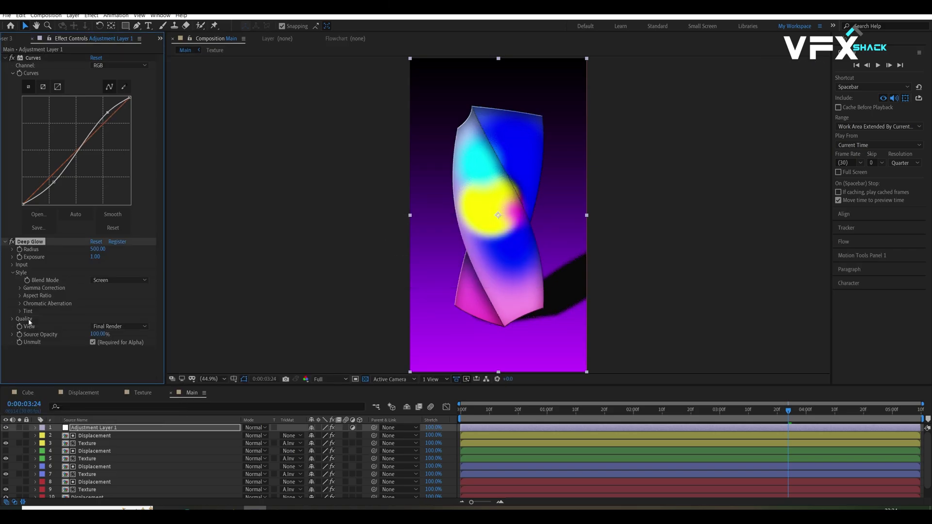
{"action": "type", "text": "10"}
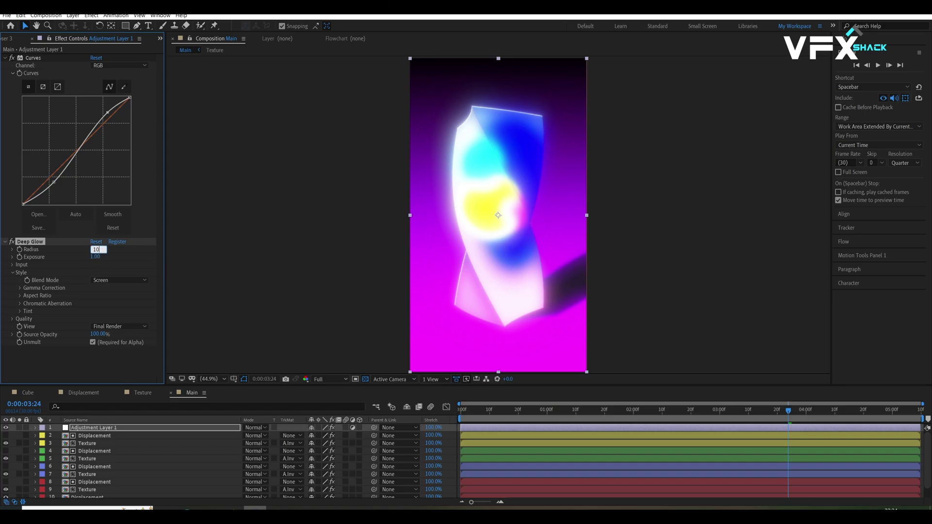
{"action": "type", "text": "0"}
{"action": "key", "text": "Return"}
{"action": "left_click", "coordinate": [95, 257]}
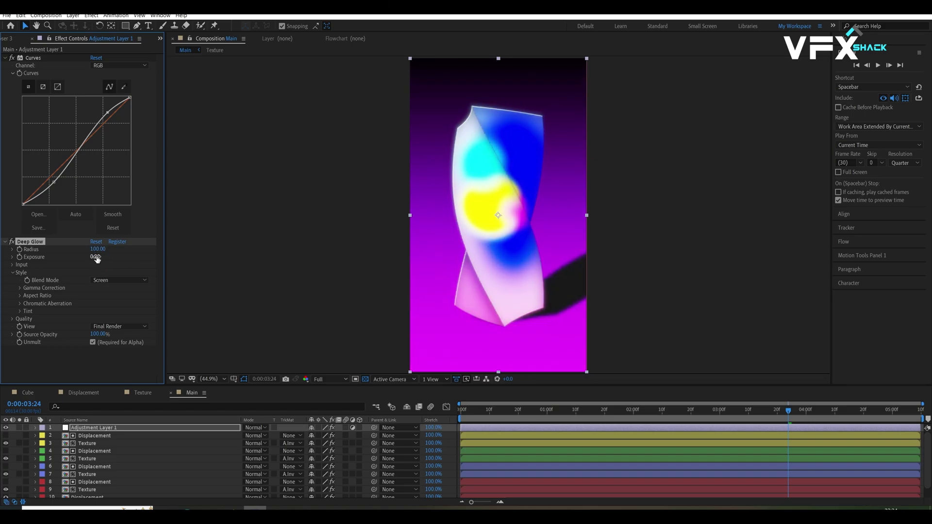
{"action": "type", "text": "0.2"}
{"action": "key", "text": "Return"}
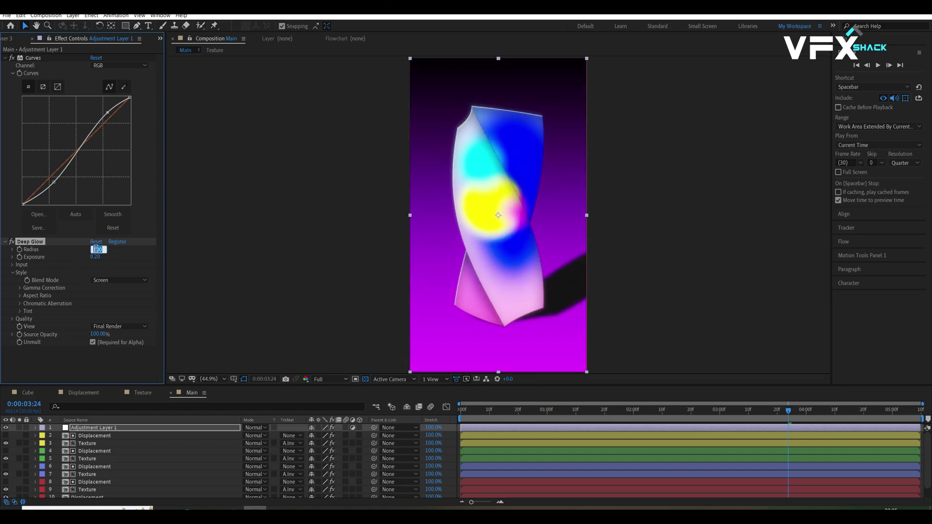